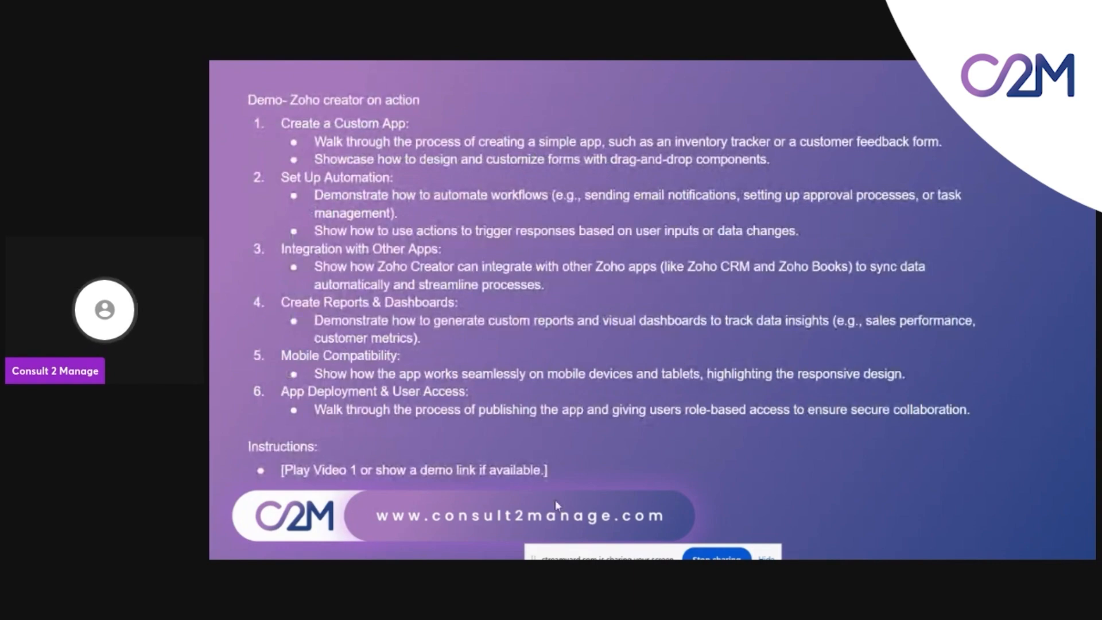
# Stop sharing the slide presentation to move over to the Zoho Creator app
pyautogui.click(717, 555)
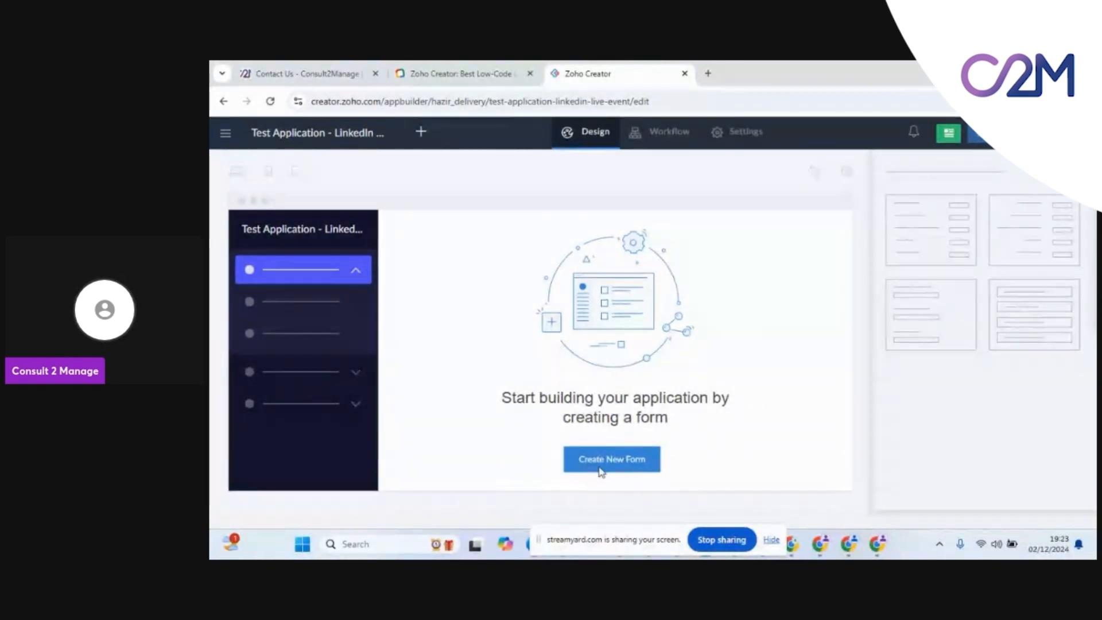
# Start a new form in the Test Application and review the From scratch, Import, Zia and template choices
pyautogui.moveTo(597, 538); pyautogui.dragTo(598, 557)
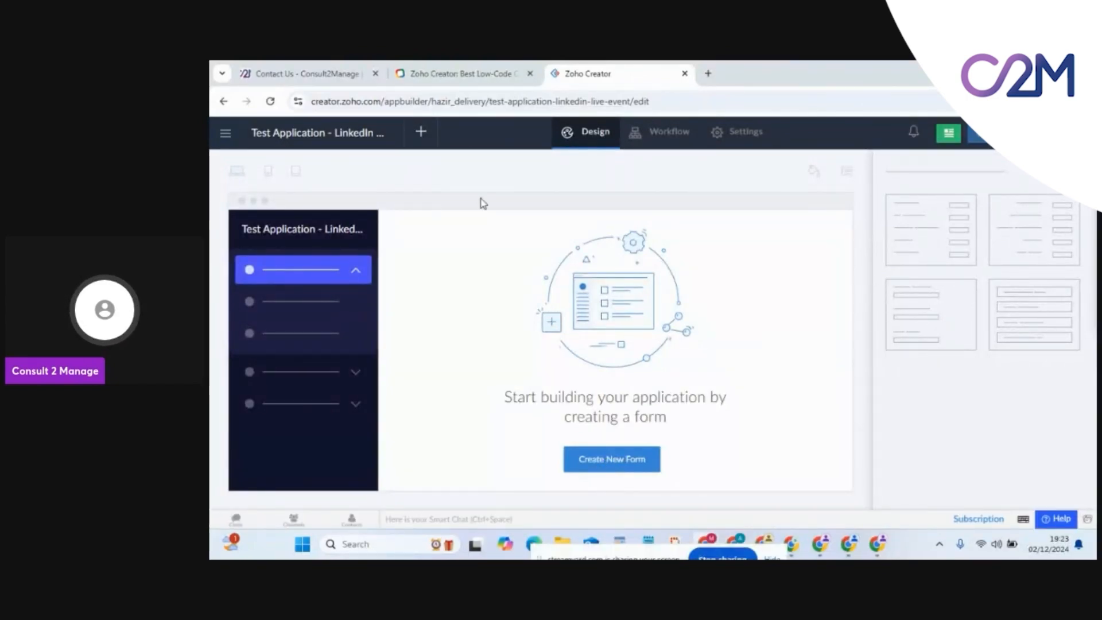
pyautogui.click(425, 135)
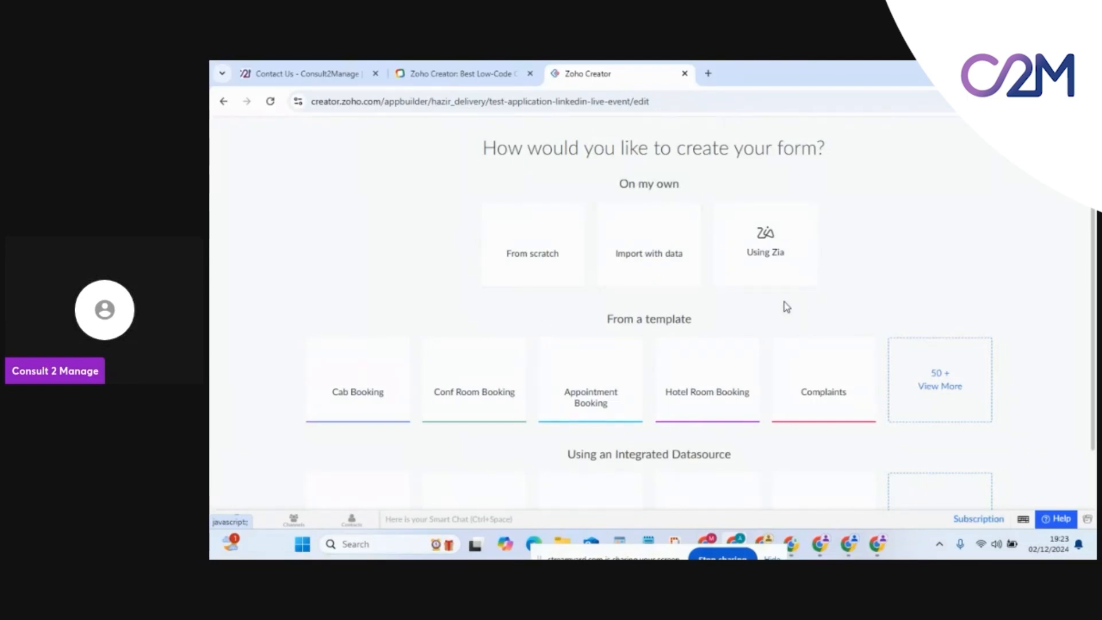
pyautogui.scroll(-1, 832, 323)
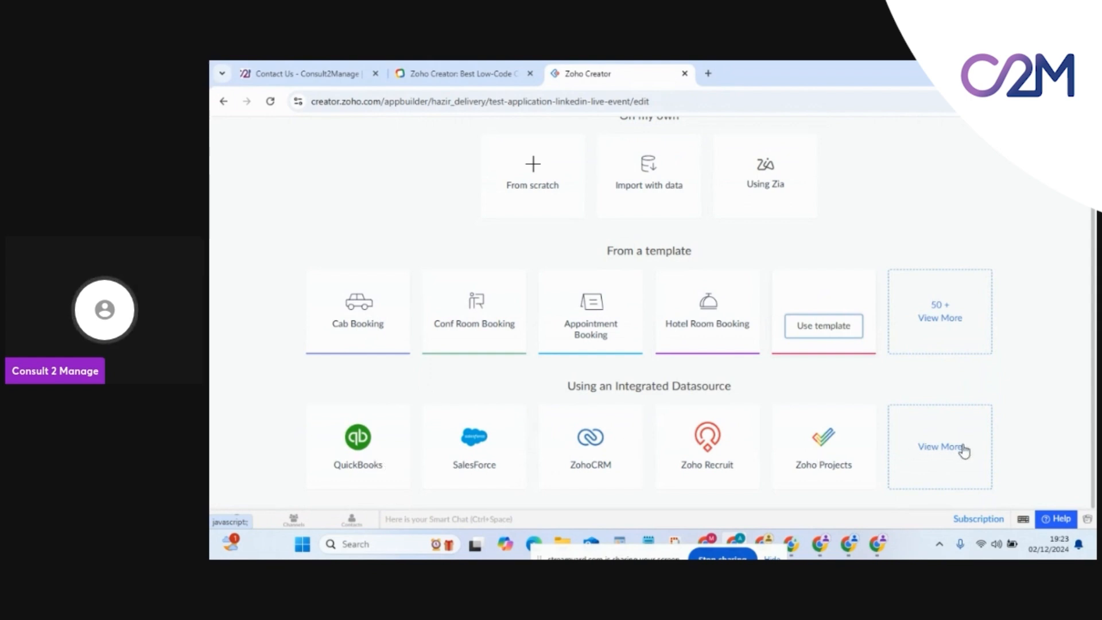
pyautogui.scroll(1, 913, 361)
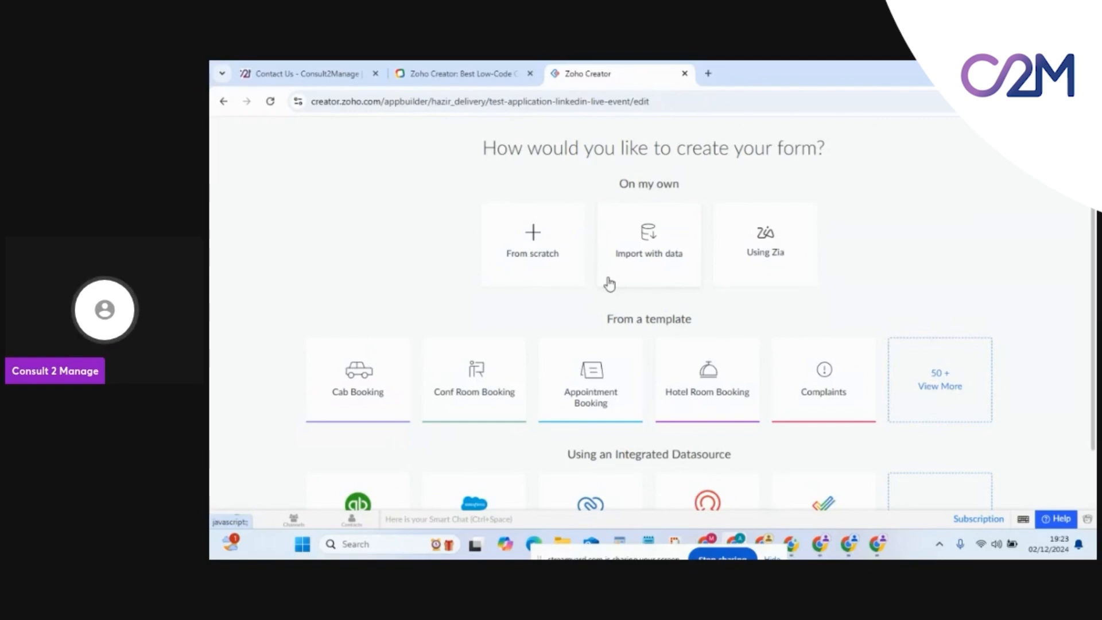
# Create a blank form from scratch named 'Test Drive'
pyautogui.click(548, 243)
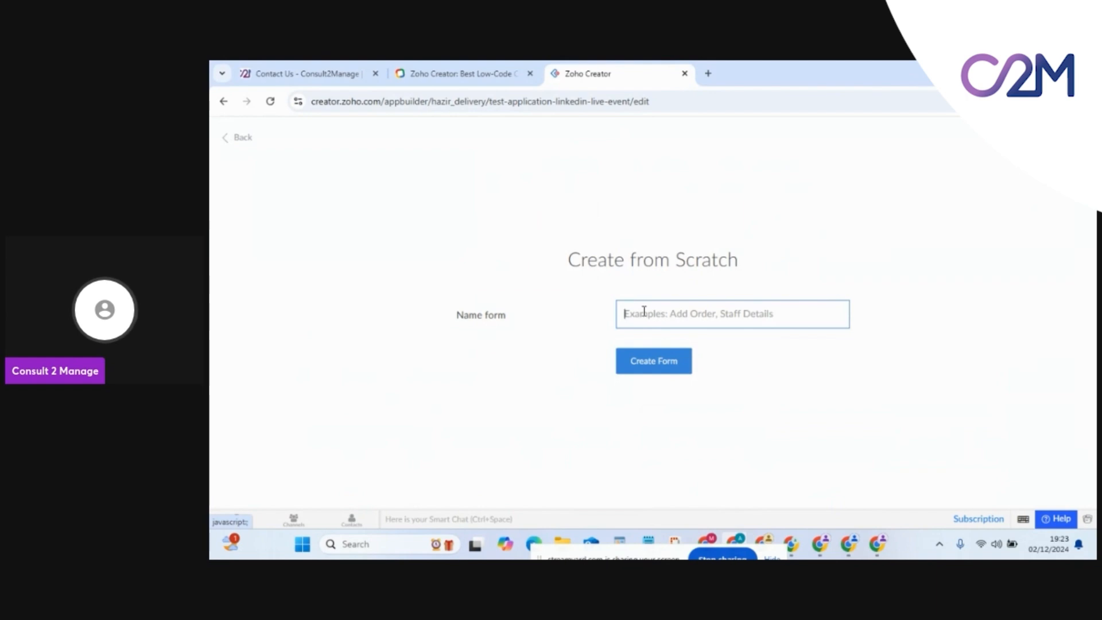
pyautogui.write('Test')
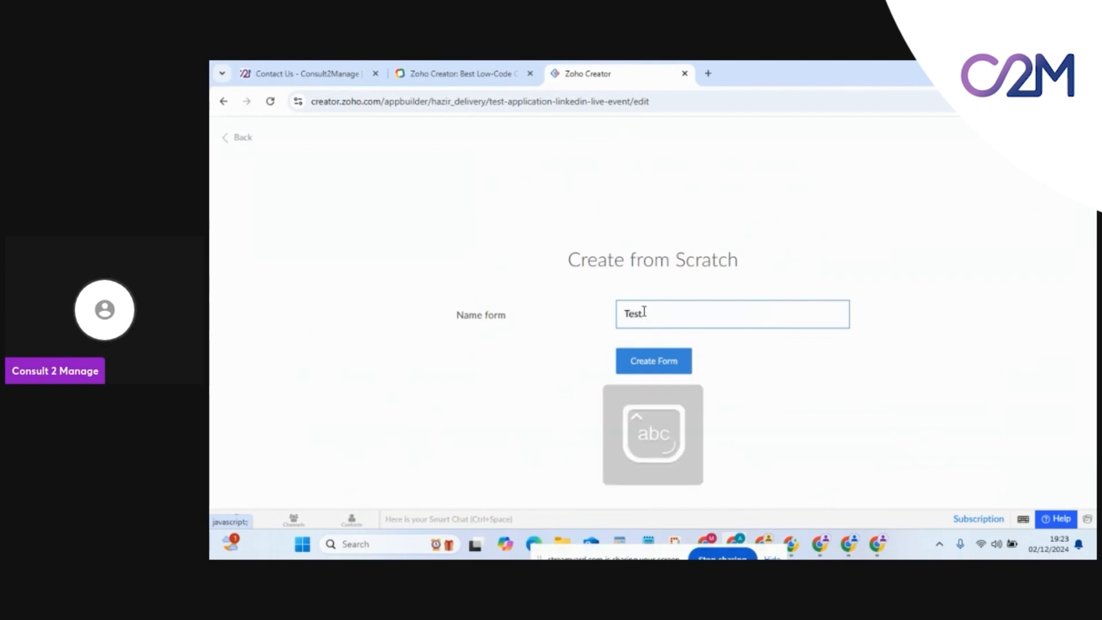
pyautogui.write(' Drive')
pyautogui.click(647, 362)
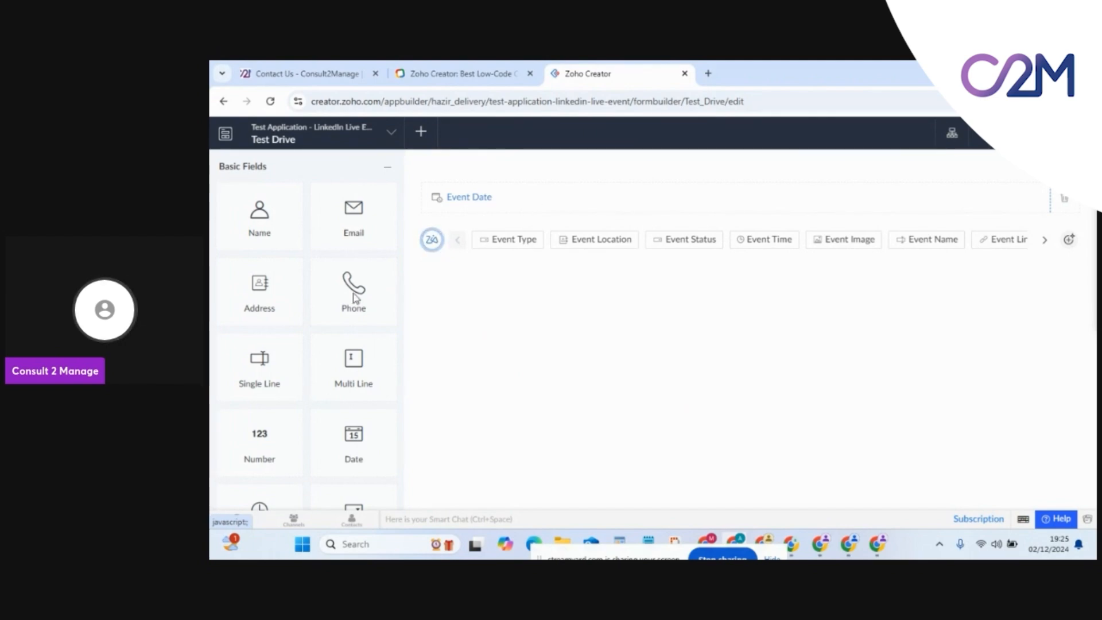
pyautogui.scroll(-6, 310, 368)
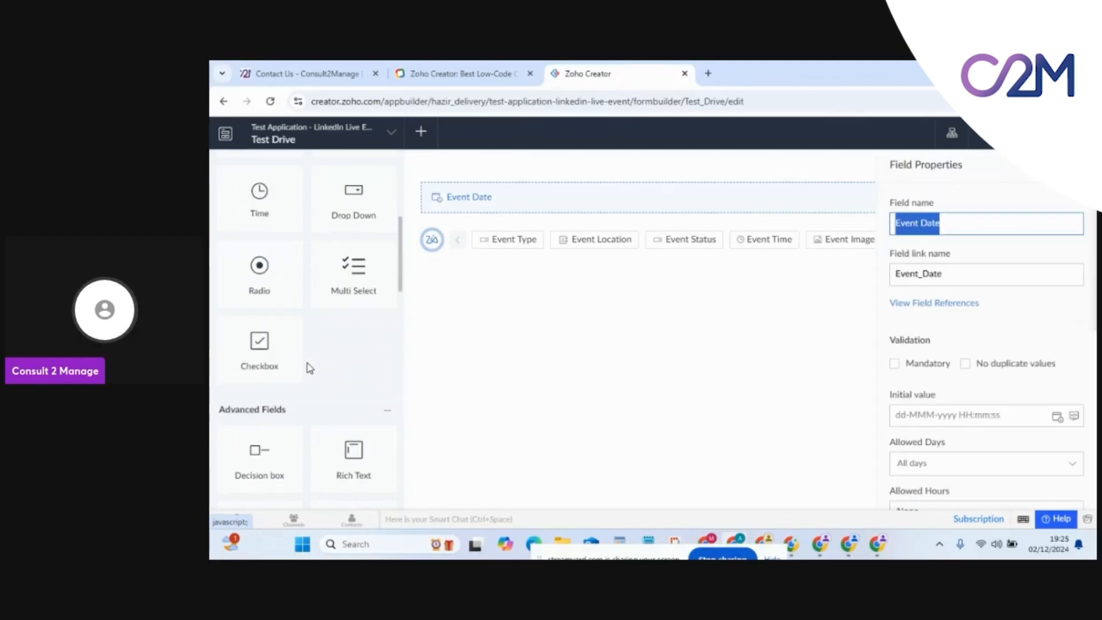
pyautogui.scroll(-5, 310, 369)
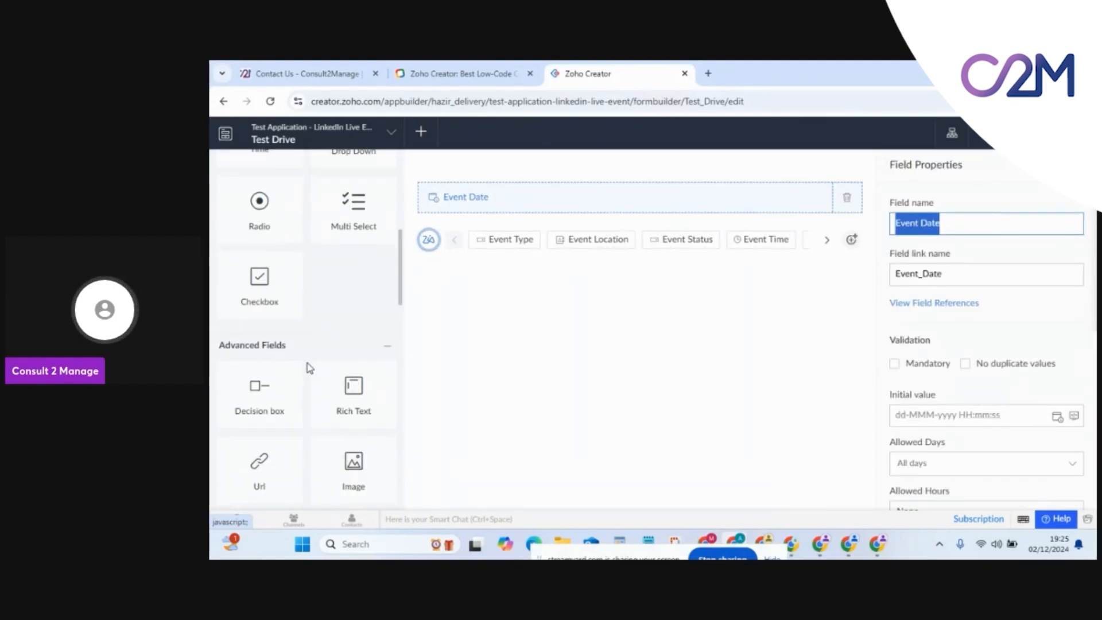
pyautogui.scroll(-2, 310, 369)
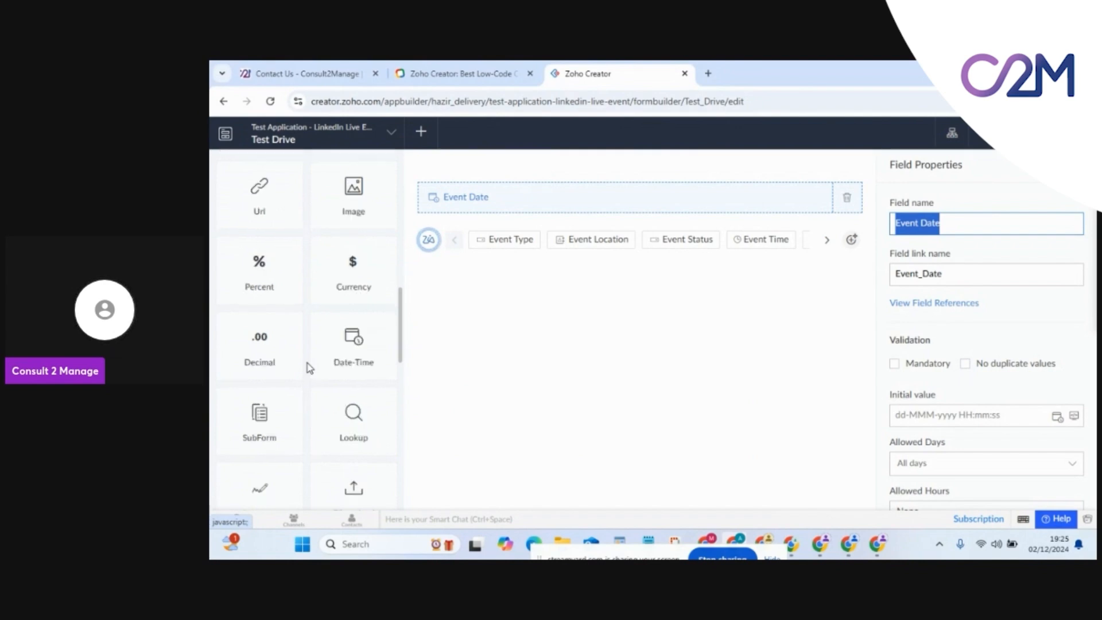
pyautogui.scroll(-4, 310, 369)
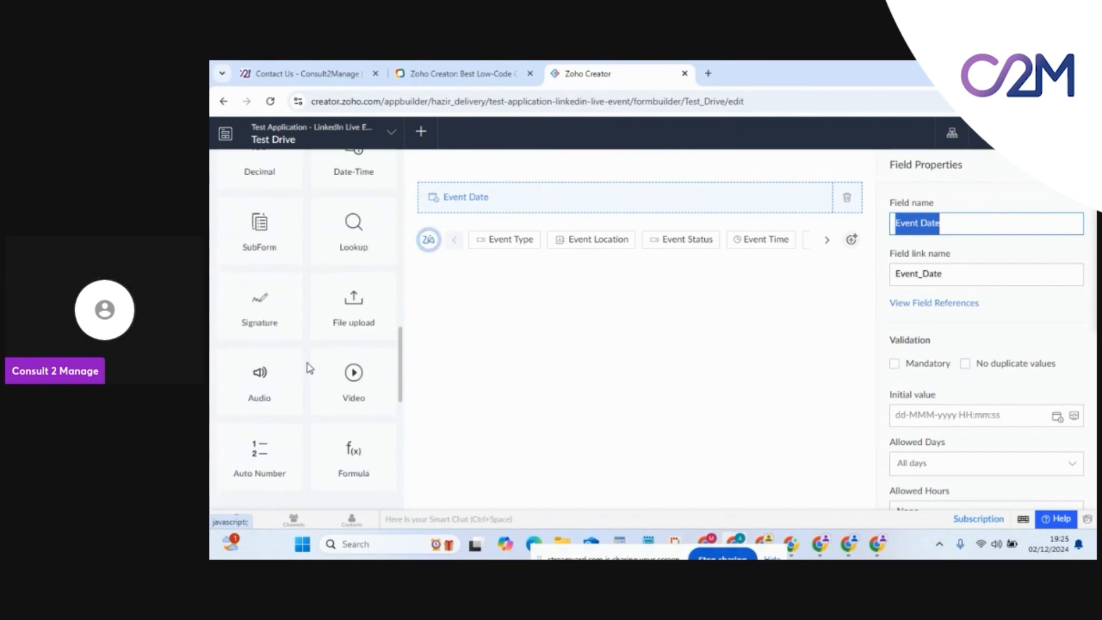
pyautogui.scroll(-2, 310, 368)
pyautogui.scroll(3, 308, 365)
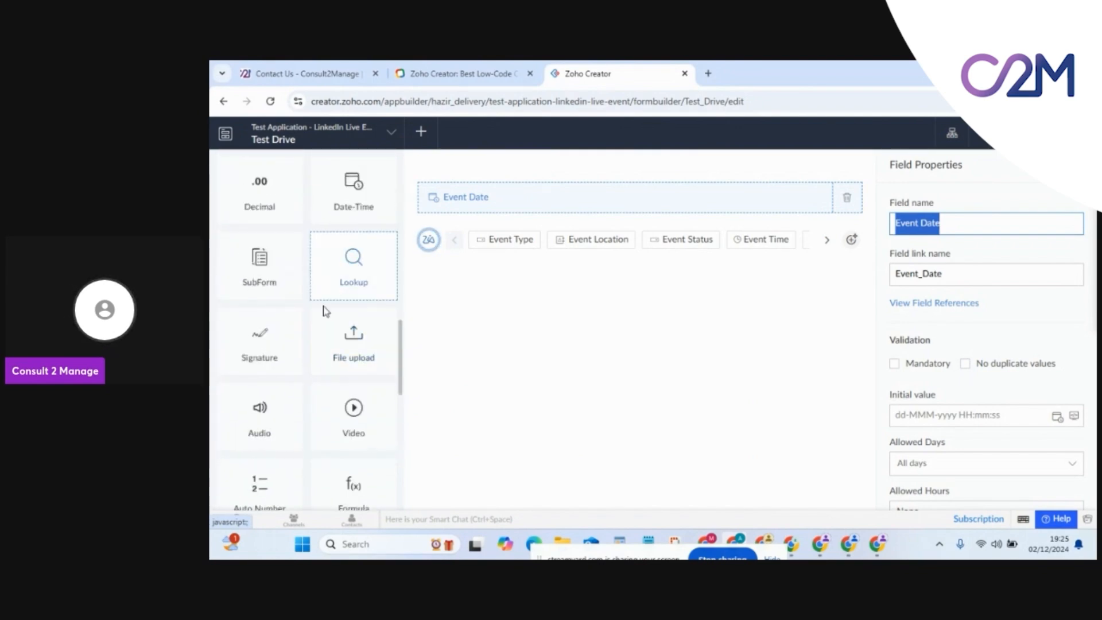
pyautogui.scroll(-1, 306, 312)
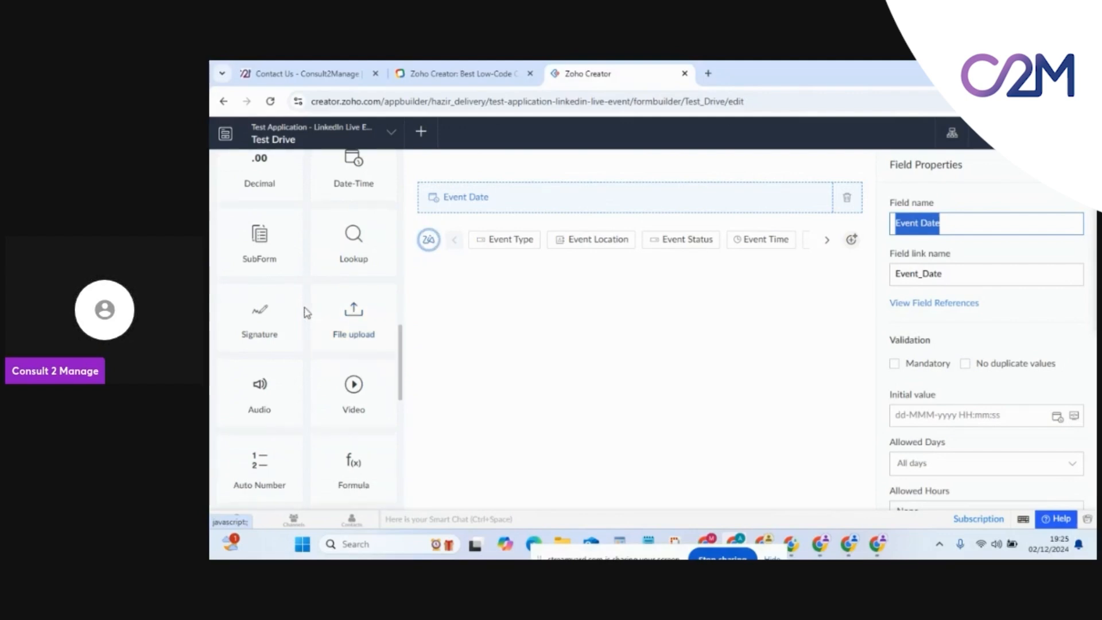
pyautogui.scroll(-5, 306, 313)
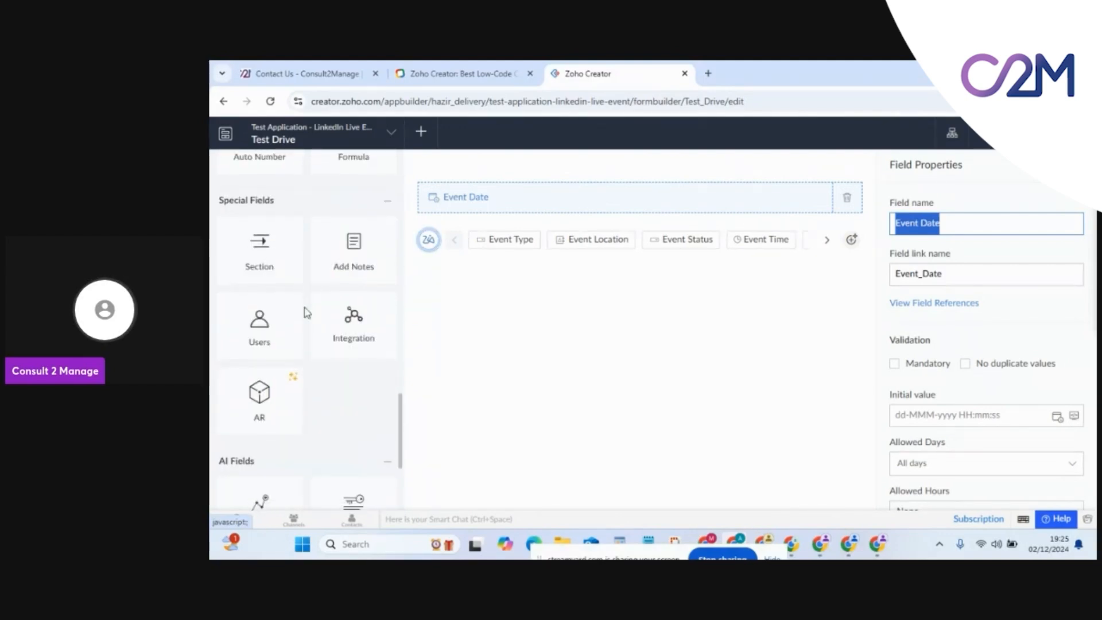
pyautogui.scroll(-4, 304, 311)
pyautogui.scroll(3, 339, 325)
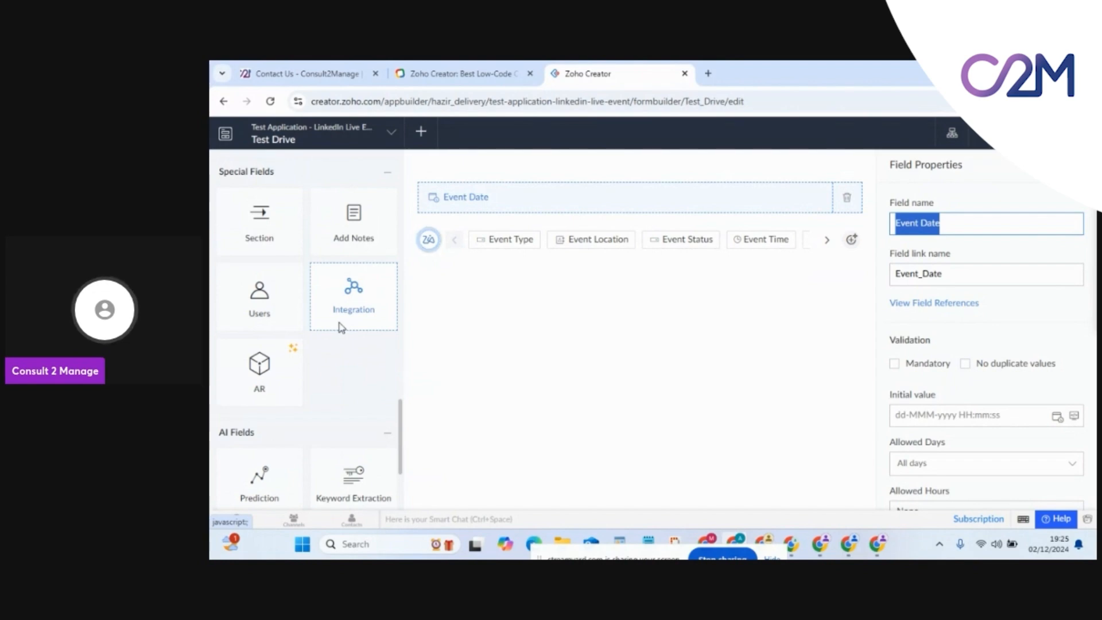
pyautogui.scroll(-2, 314, 344)
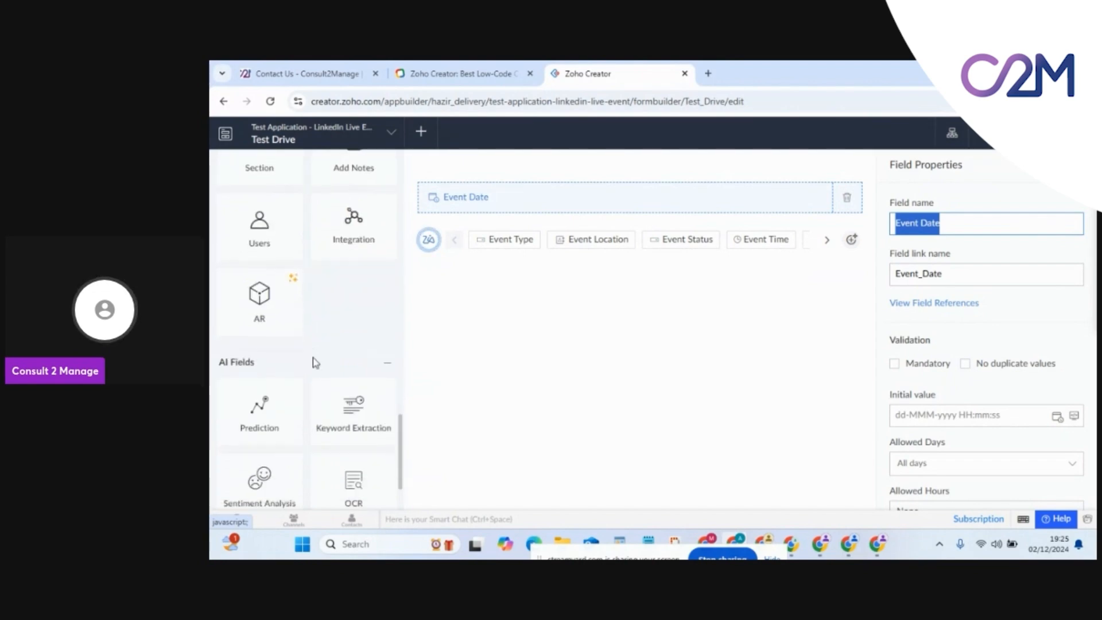
pyautogui.scroll(-3, 314, 368)
pyautogui.scroll(3, 314, 259)
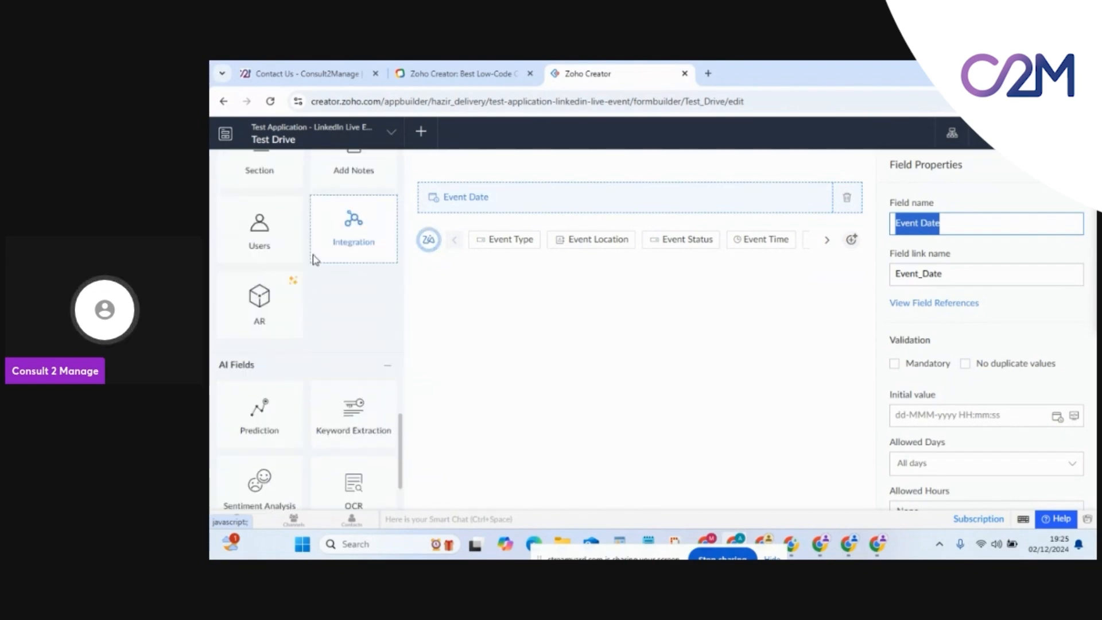
pyautogui.scroll(-3, 309, 344)
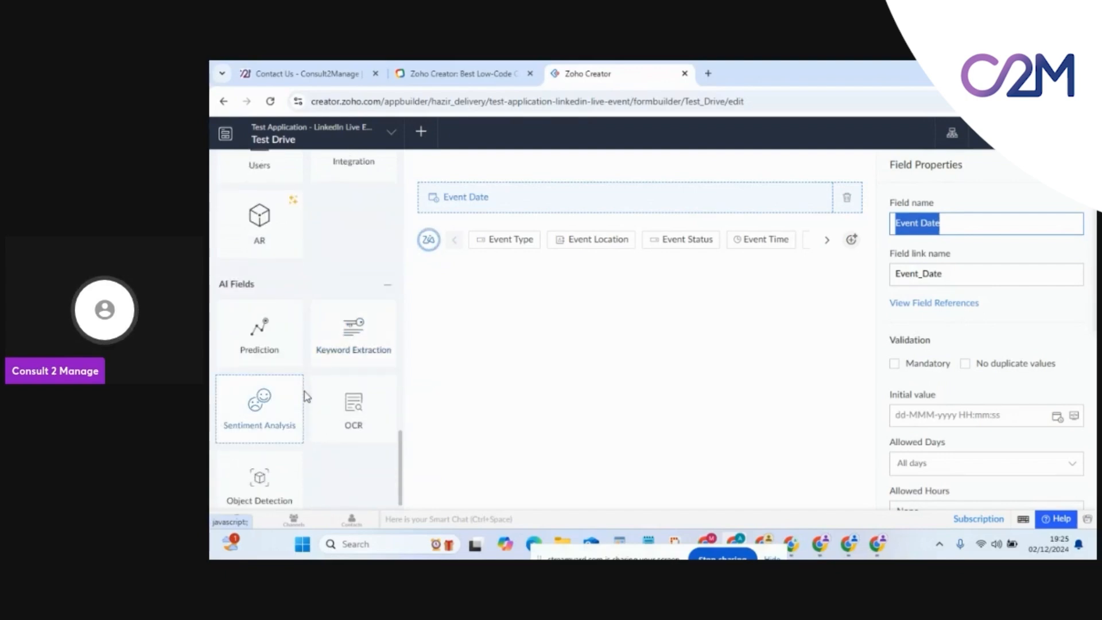
pyautogui.scroll(-1, 307, 399)
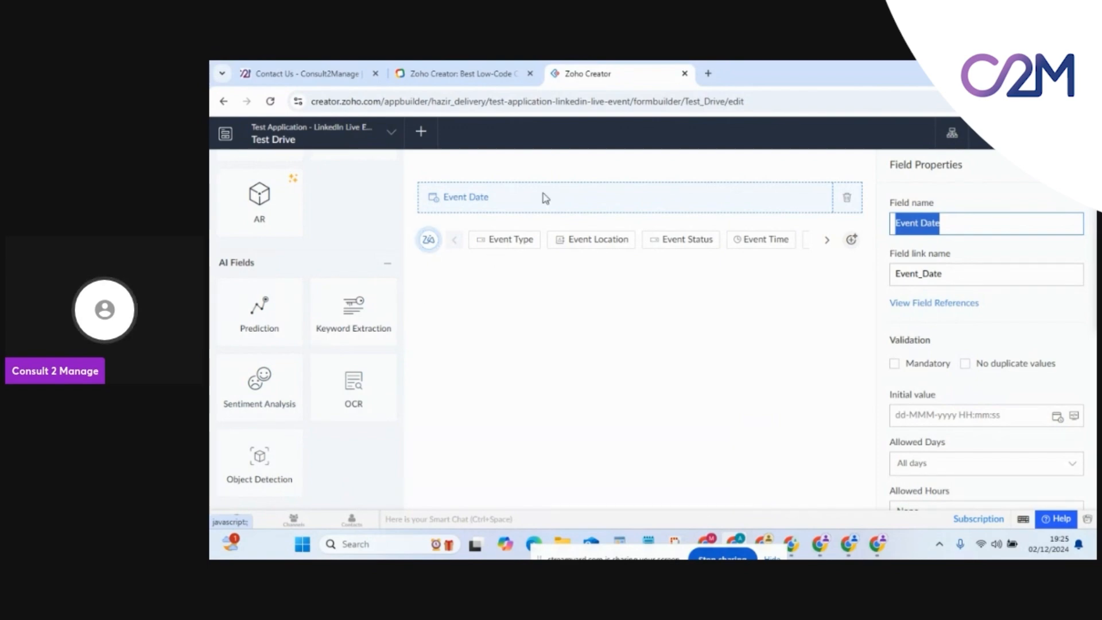
pyautogui.scroll(8, 307, 326)
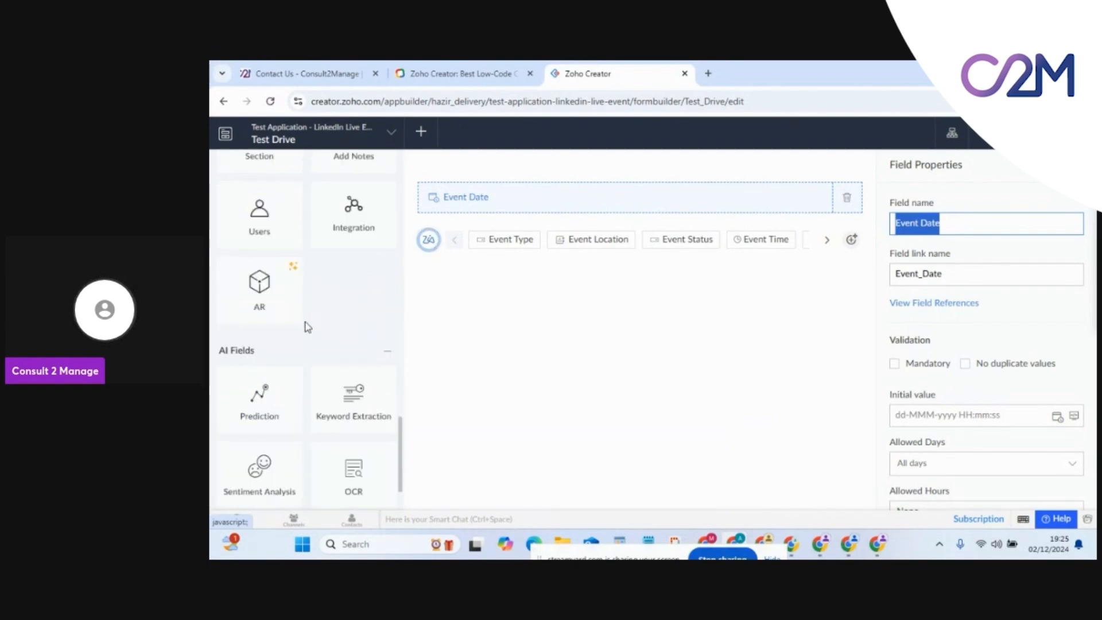
pyautogui.scroll(-8, 307, 326)
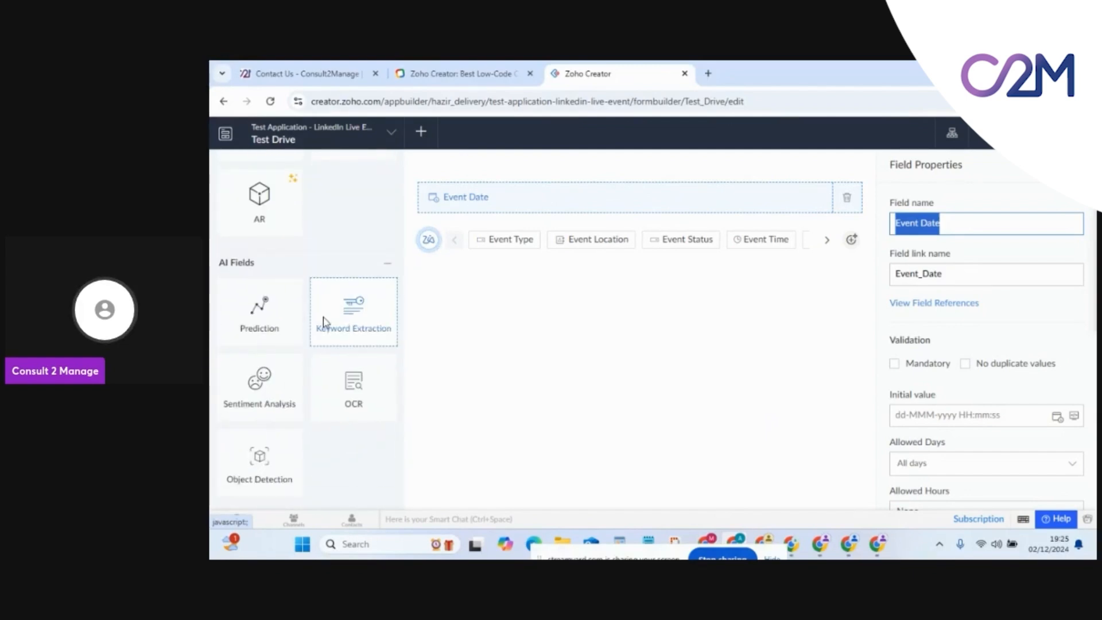
pyautogui.scroll(8, 323, 320)
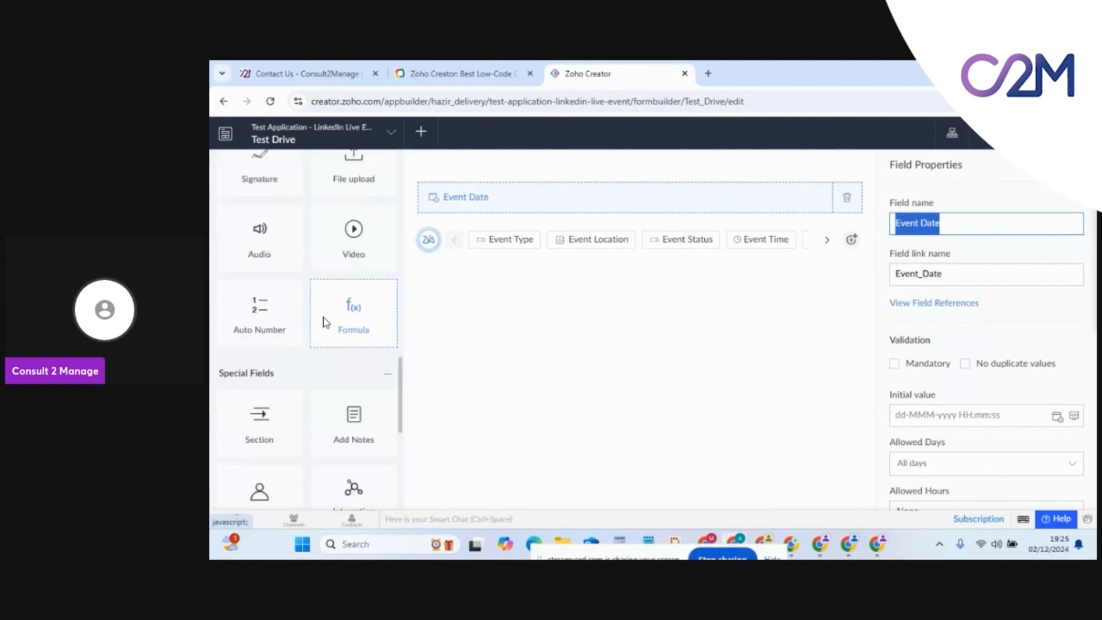
pyautogui.scroll(5, 322, 251)
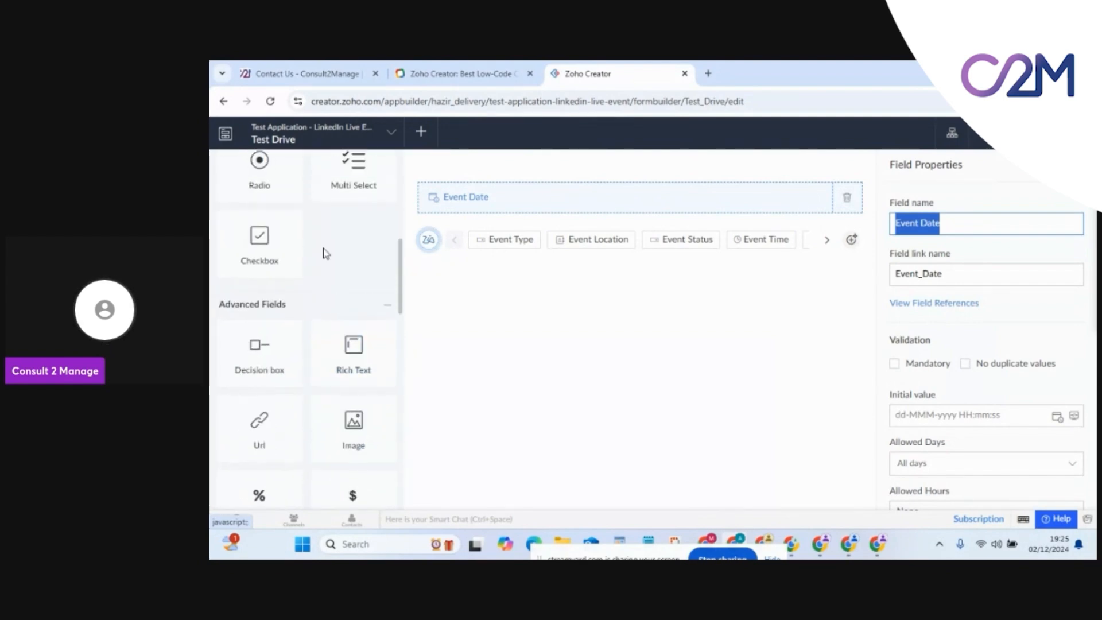
pyautogui.moveTo(268, 219); pyautogui.dragTo(486, 289)
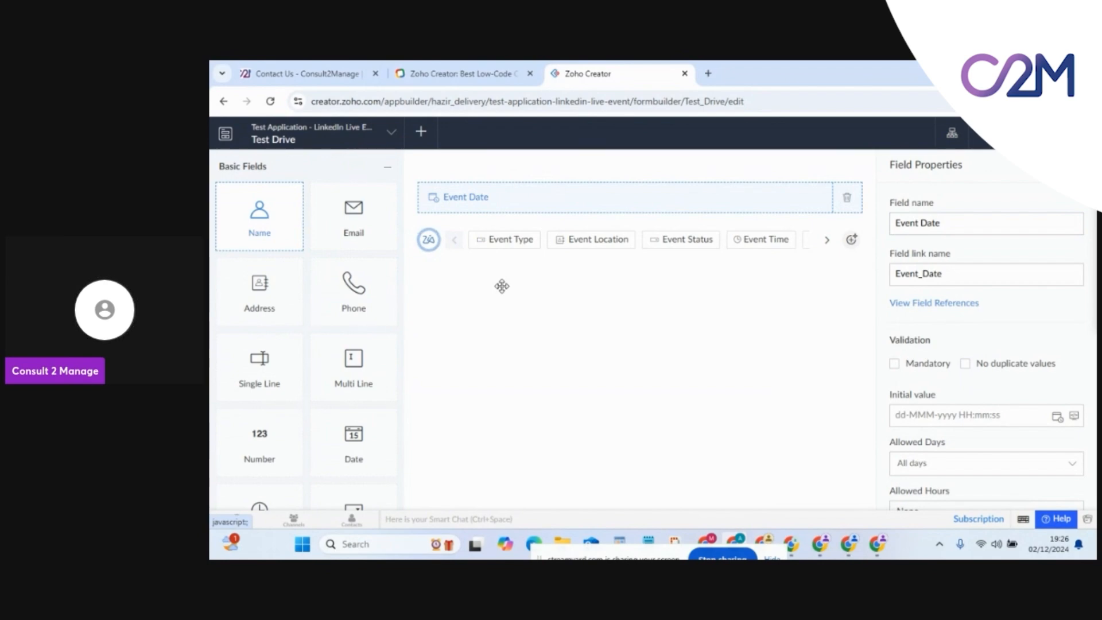
# Add a Single Line field below Event Date with QR code and barcode mobile input, then open Design view
pyautogui.click(269, 385)
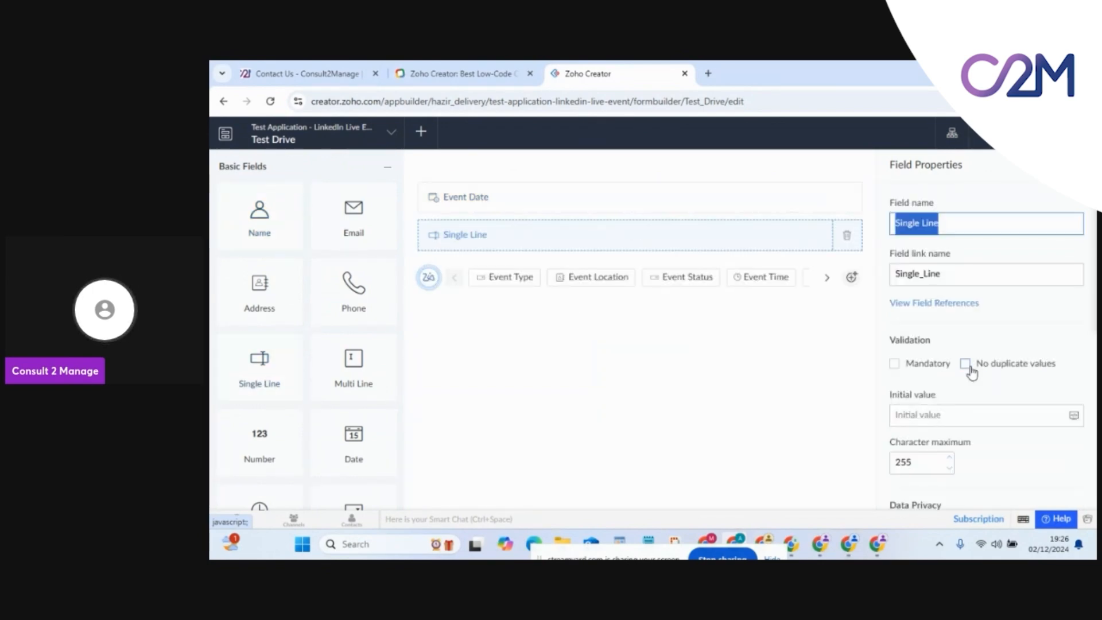
pyautogui.scroll(-1, 969, 364)
pyautogui.scroll(-3, 986, 401)
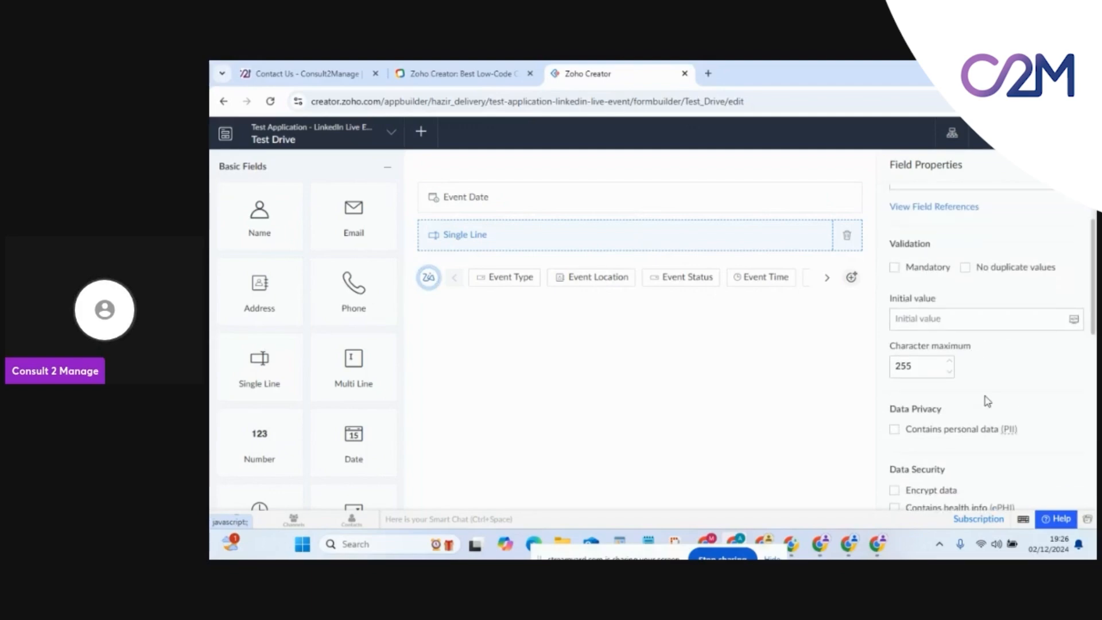
pyautogui.click(893, 436)
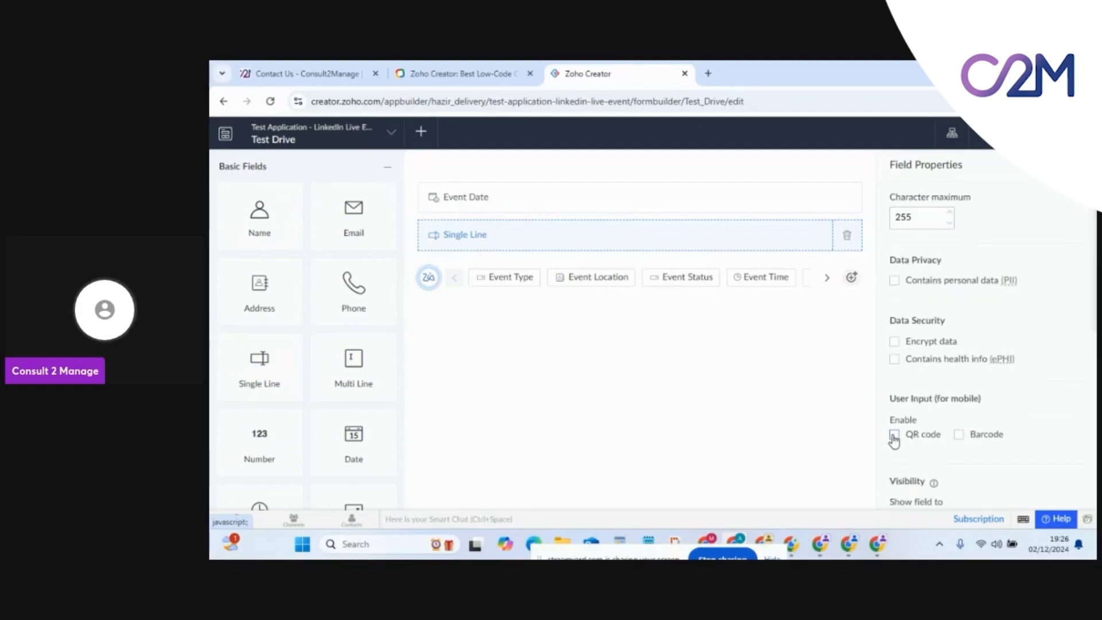
pyautogui.click(958, 436)
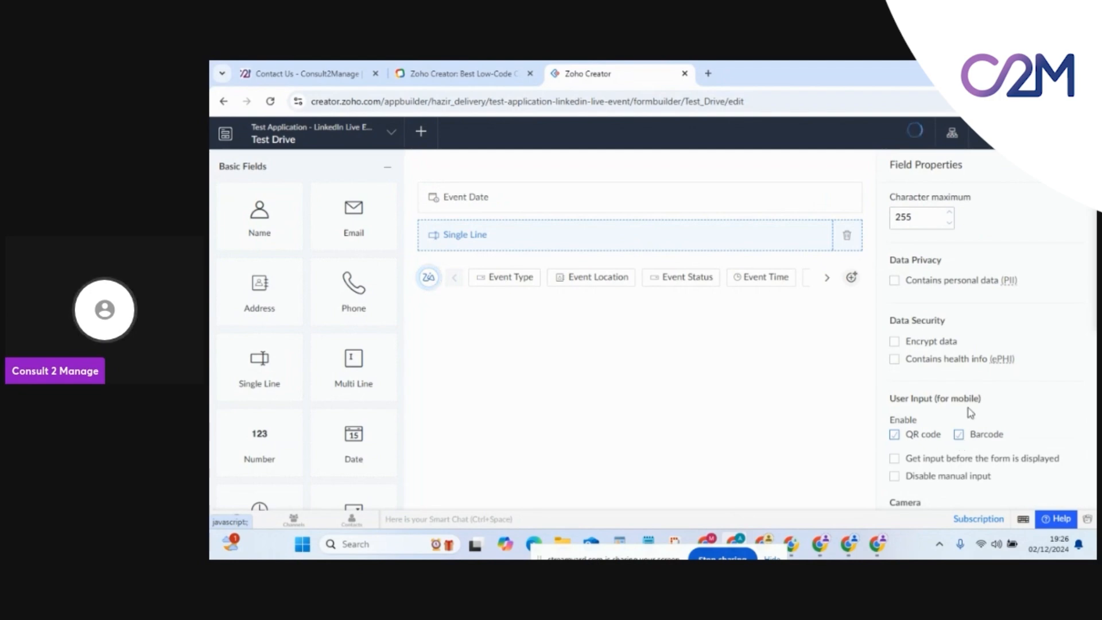
pyautogui.scroll(-1, 964, 424)
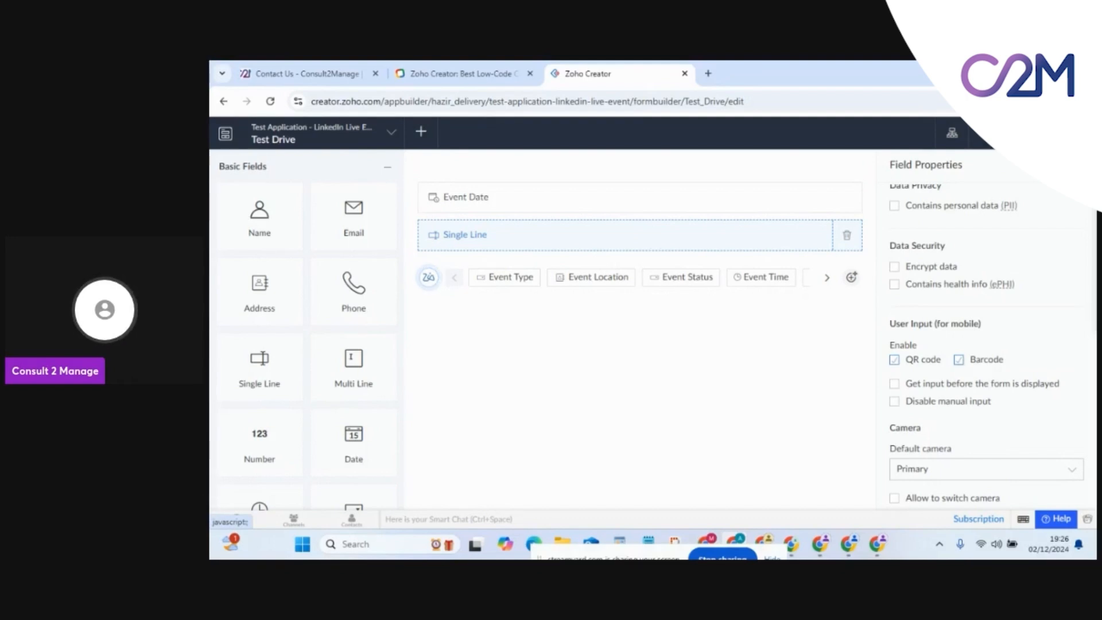
pyautogui.click(1027, 132)
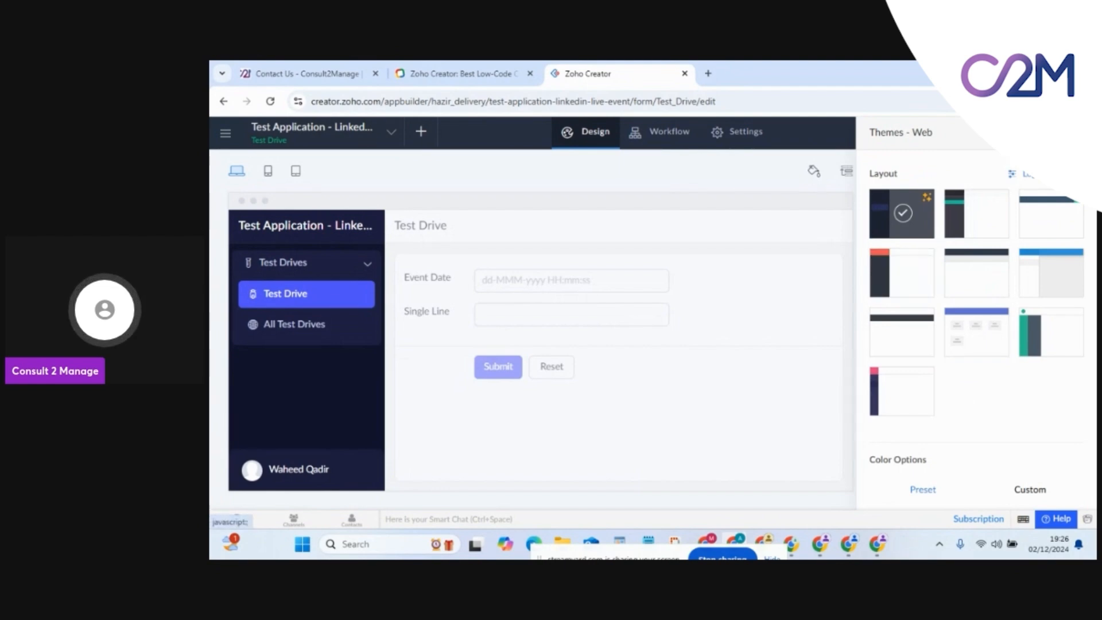
# Close the Themes panel and go to the app's Workflow section
pyautogui.click(1079, 133)
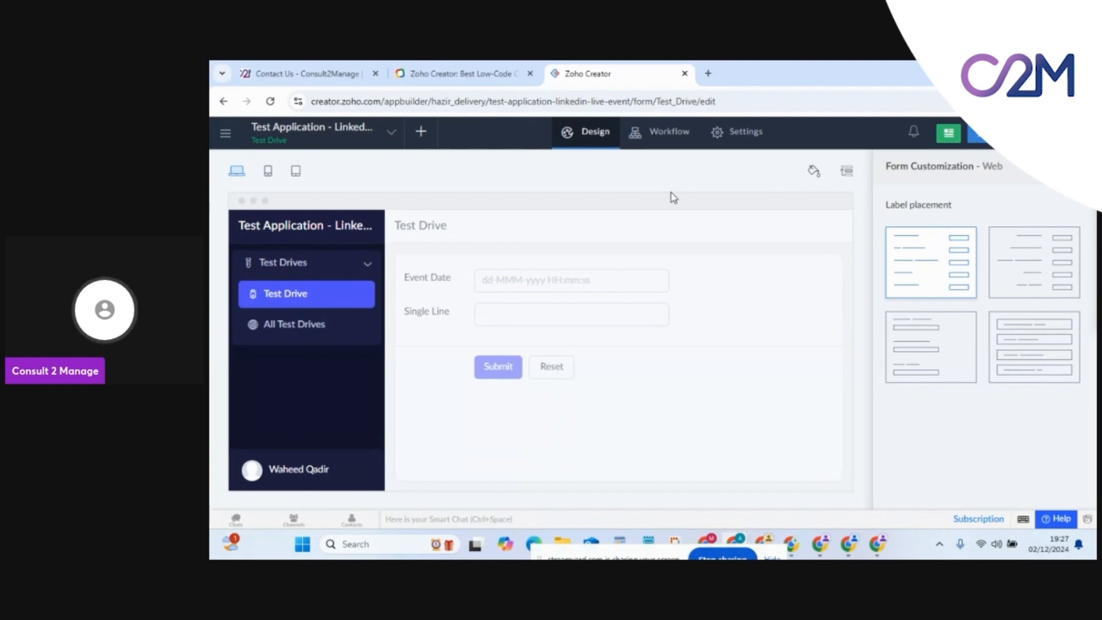
pyautogui.moveTo(492, 312)
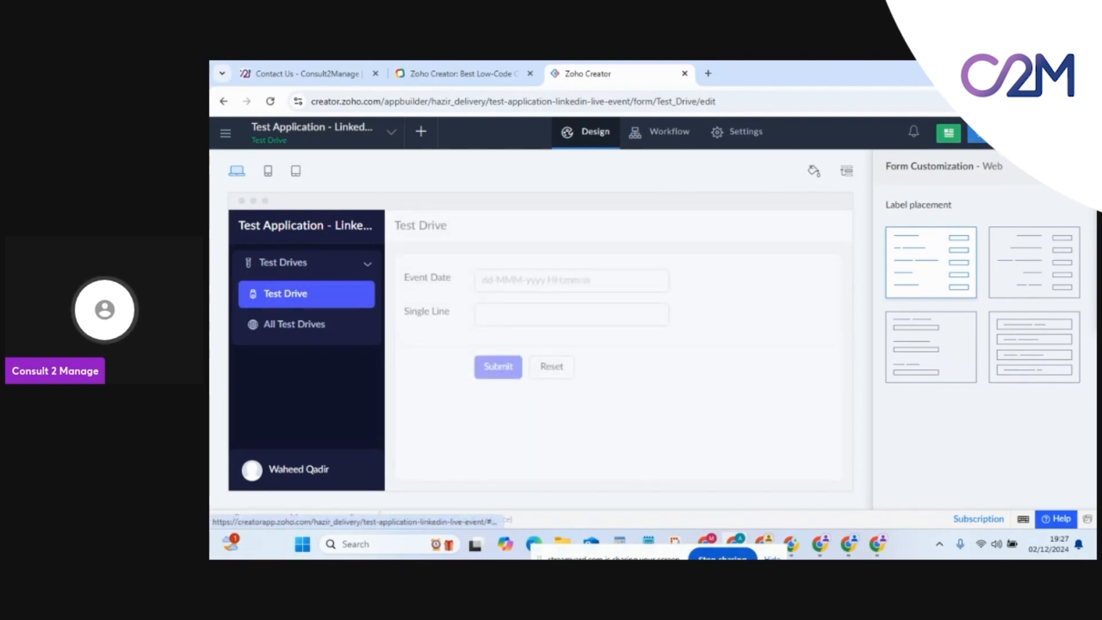
pyautogui.click(649, 141)
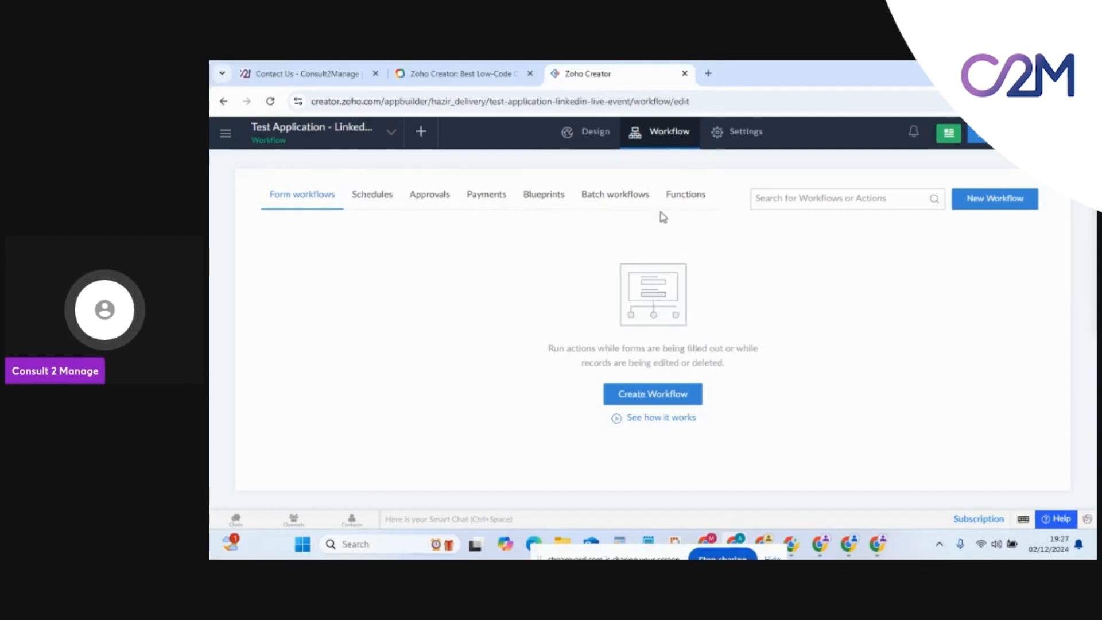
# Glance at Functions, then start a new form workflow from the Form workflows list
pyautogui.click(680, 204)
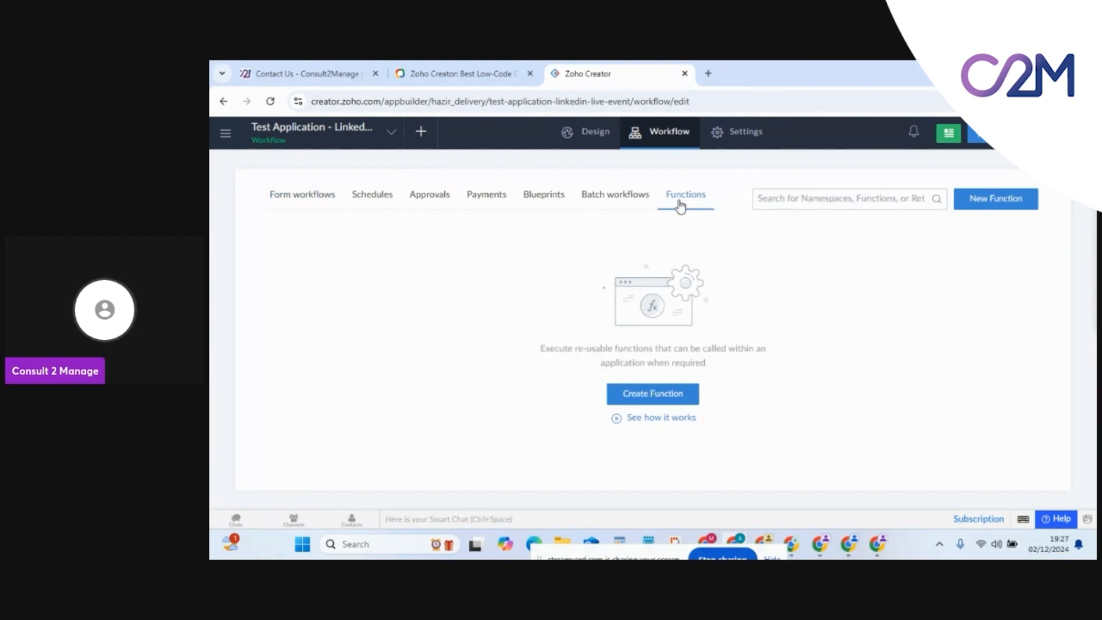
pyautogui.click(304, 199)
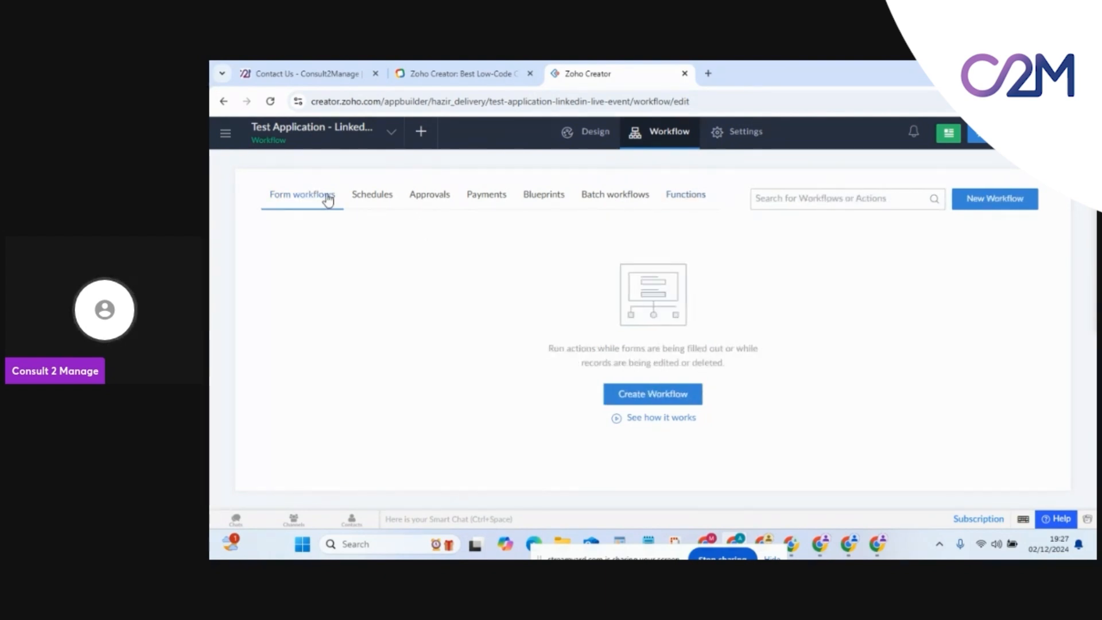
pyautogui.click(641, 397)
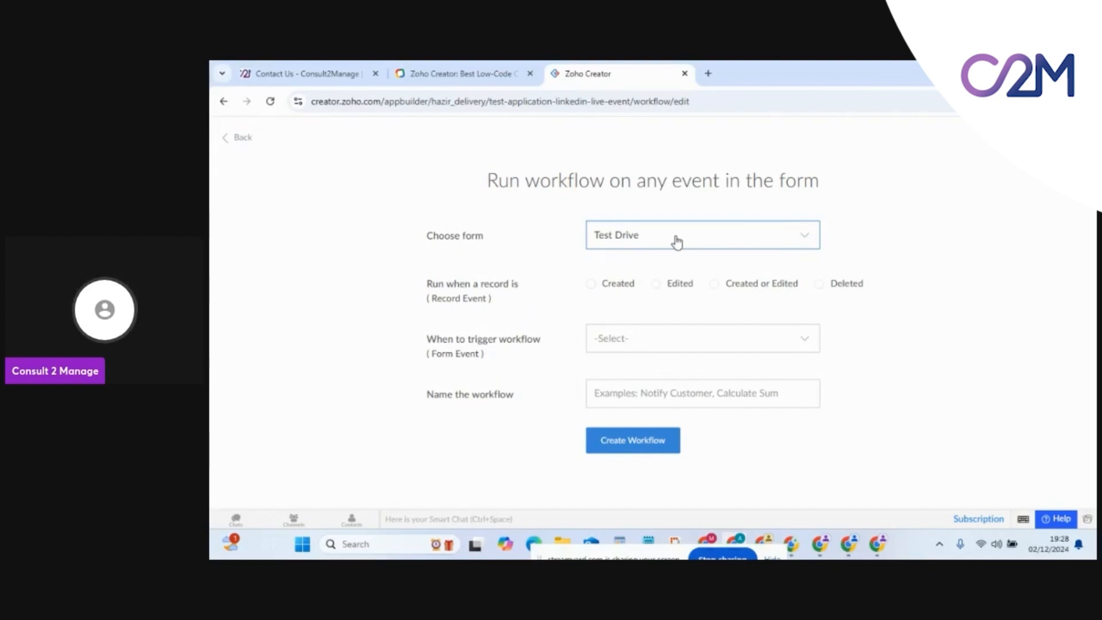
# Set the Test Drive workflow to run on Created or Edited records at successful form submission
pyautogui.click(713, 287)
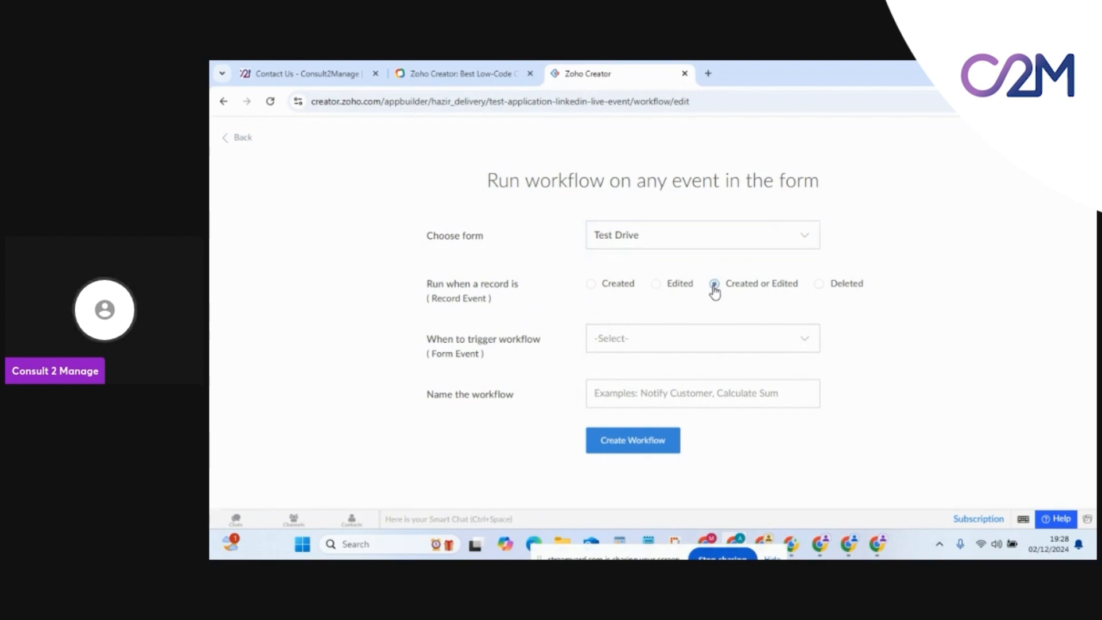
pyautogui.click(643, 337)
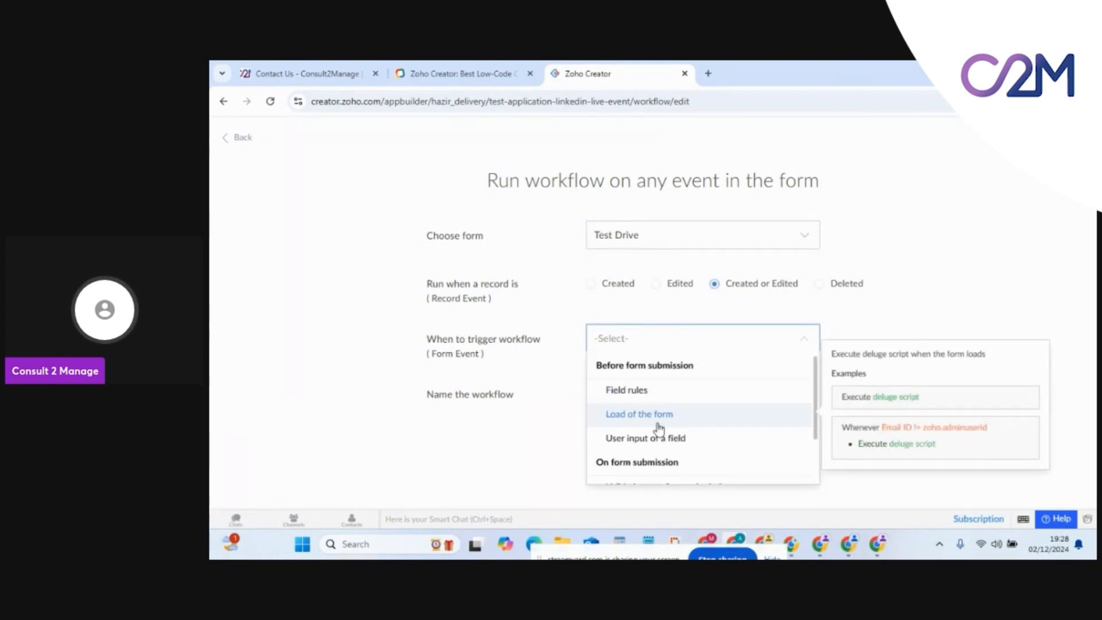
pyautogui.scroll(-1, 684, 403)
pyautogui.scroll(1, 683, 404)
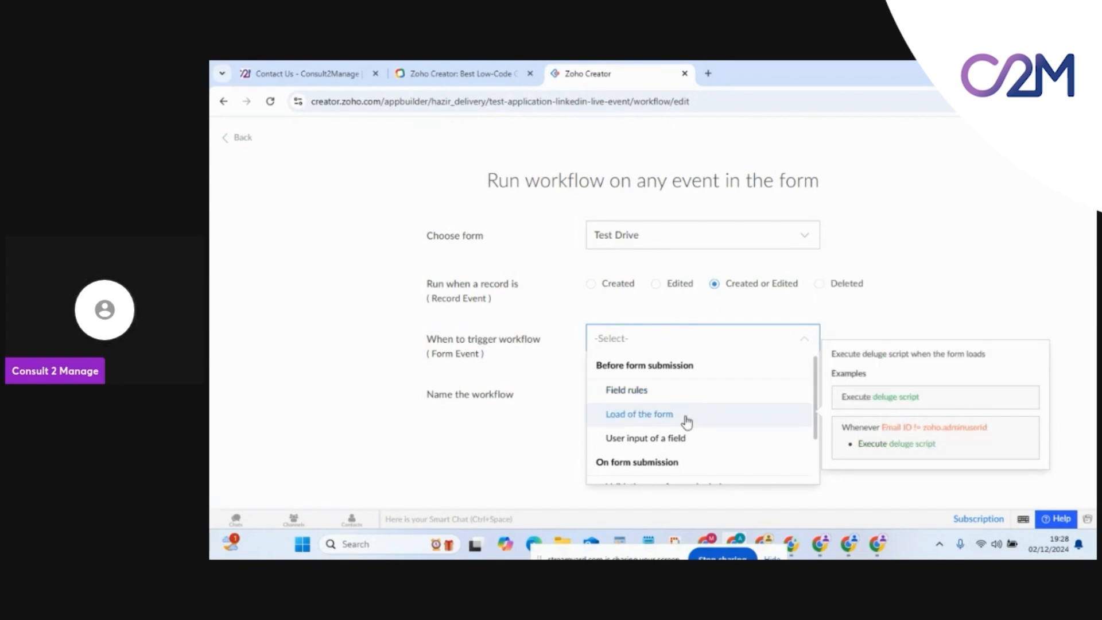
pyautogui.scroll(-2, 687, 421)
pyautogui.scroll(2, 682, 384)
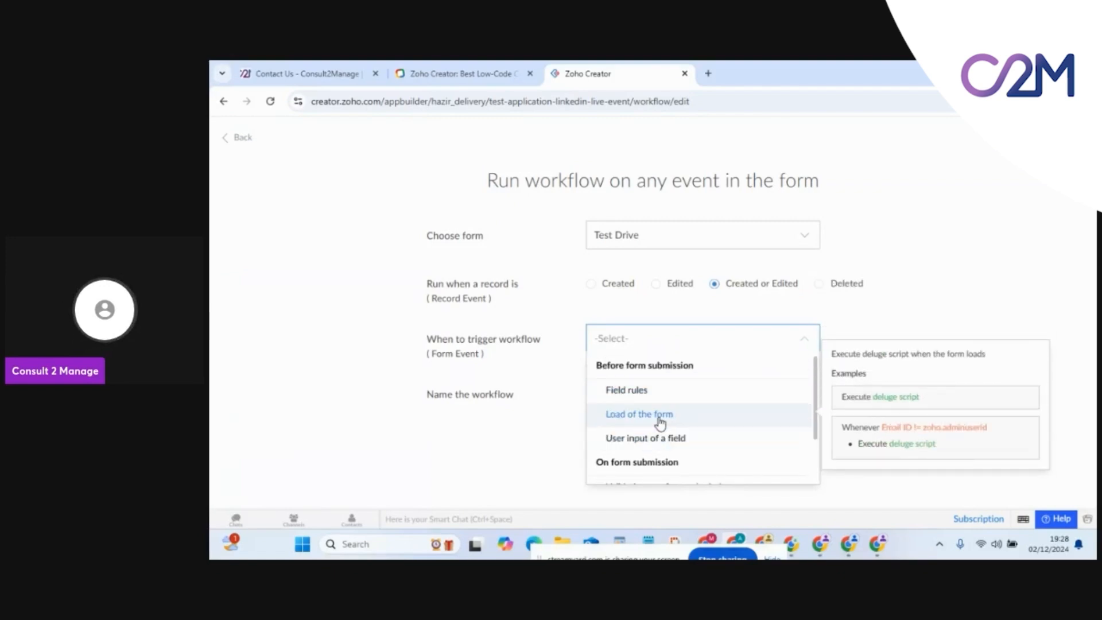
pyautogui.scroll(-2, 660, 422)
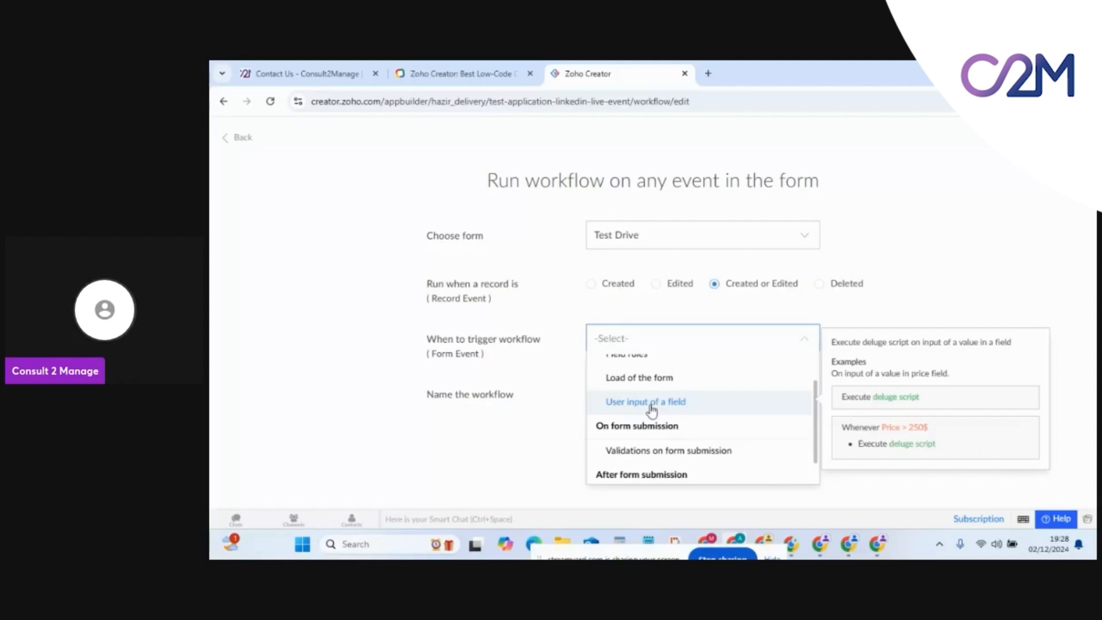
pyautogui.scroll(-1, 622, 412)
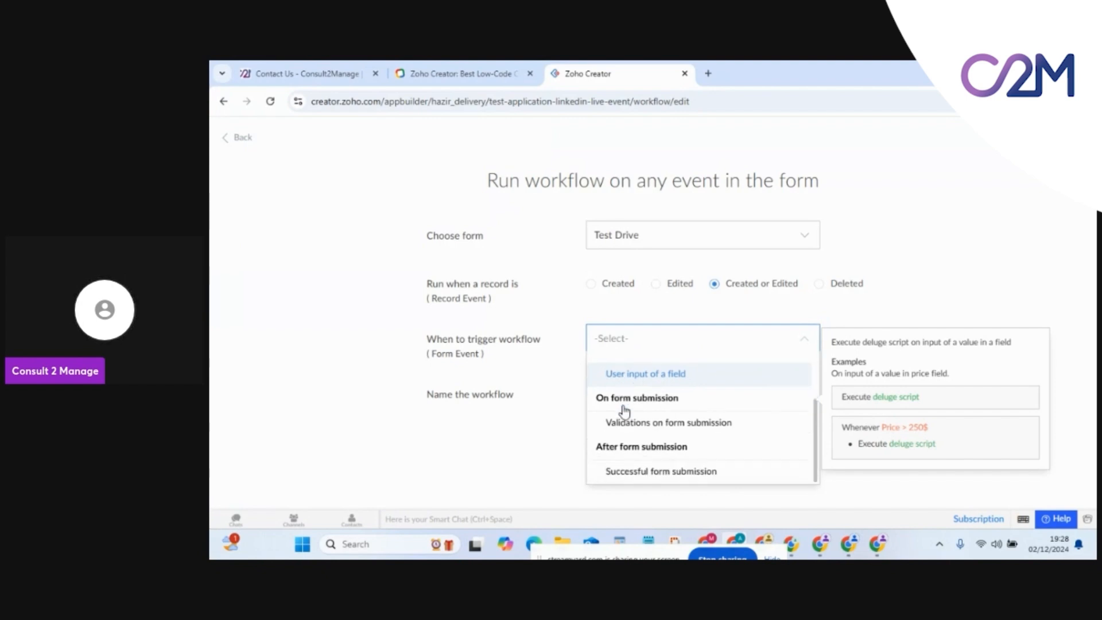
pyautogui.click(675, 478)
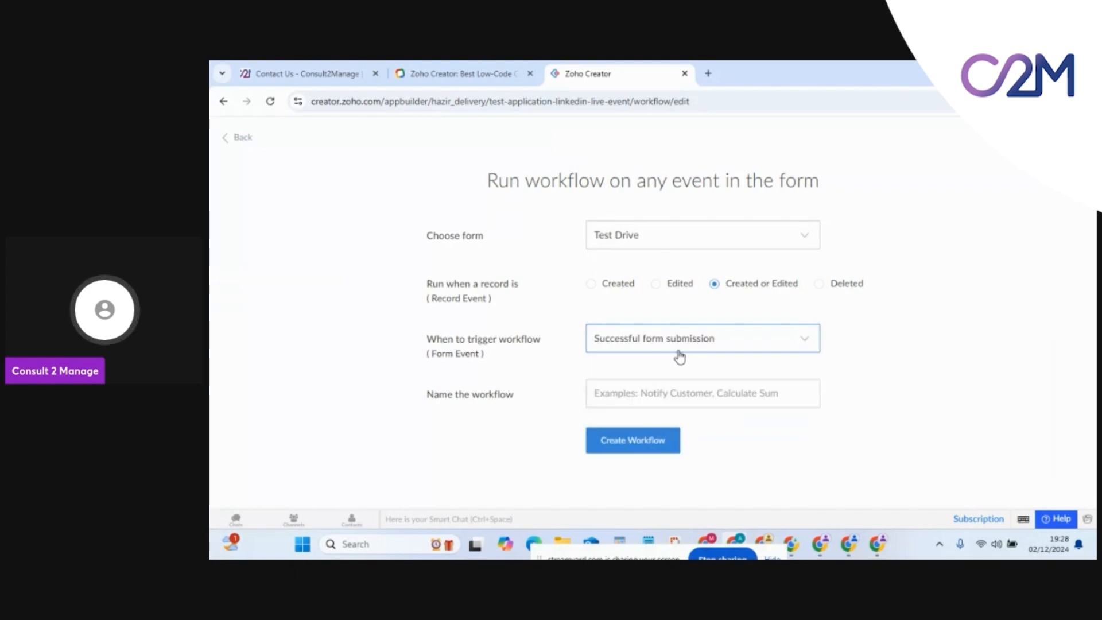
# Name the workflow 'Email Notifcation', create it, and begin adding an action
pyautogui.click(619, 388)
pyautogui.write('Email')
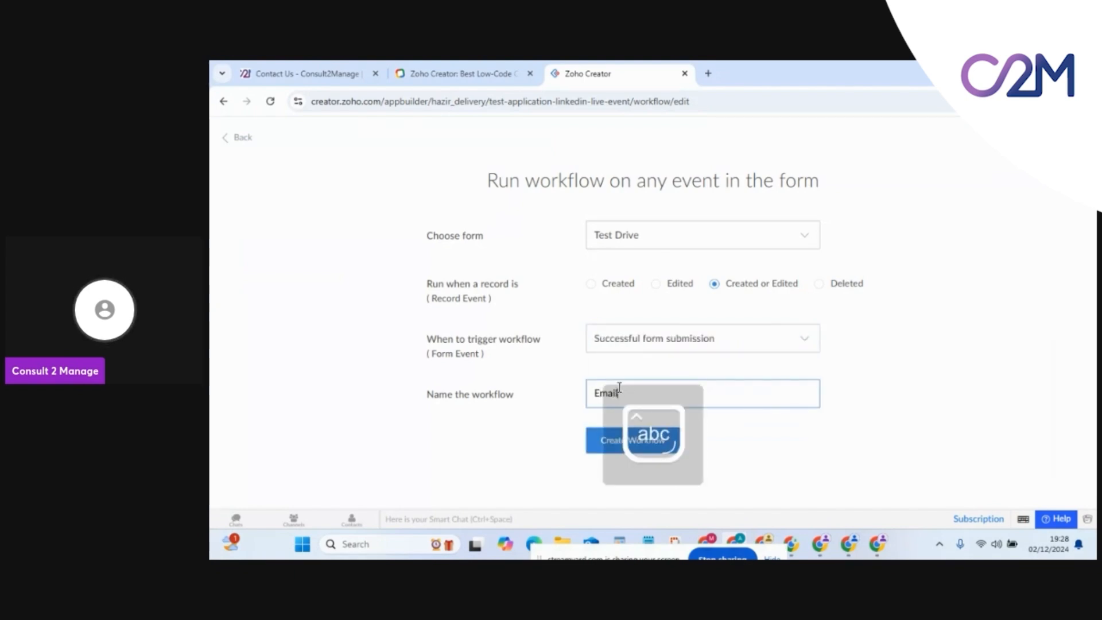
pyautogui.write(' Notifca')
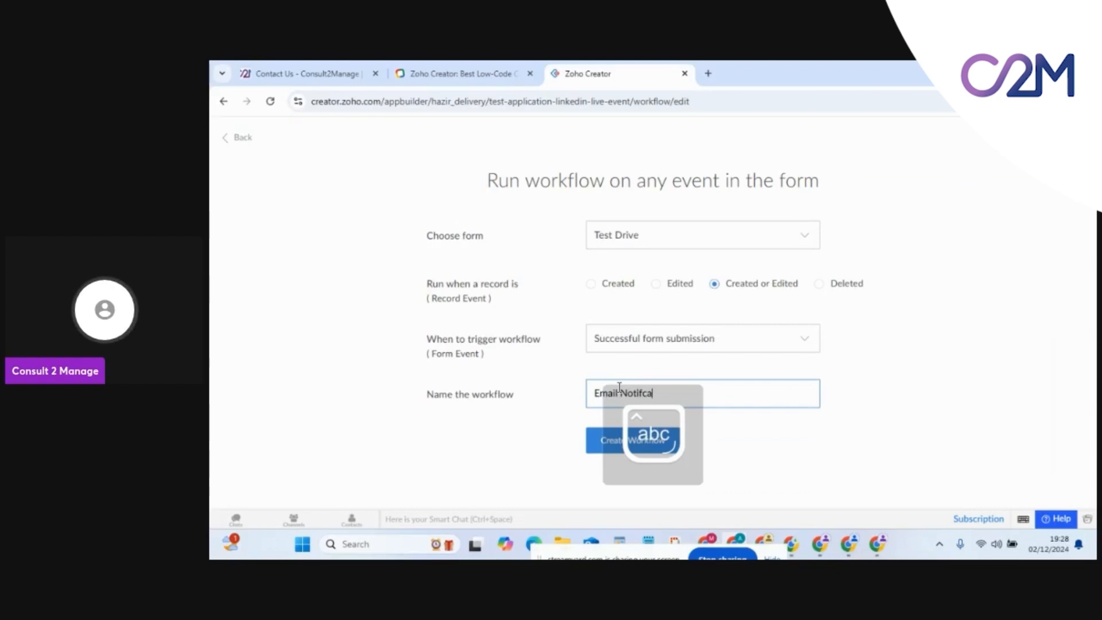
pyautogui.write('tion')
pyautogui.click(614, 441)
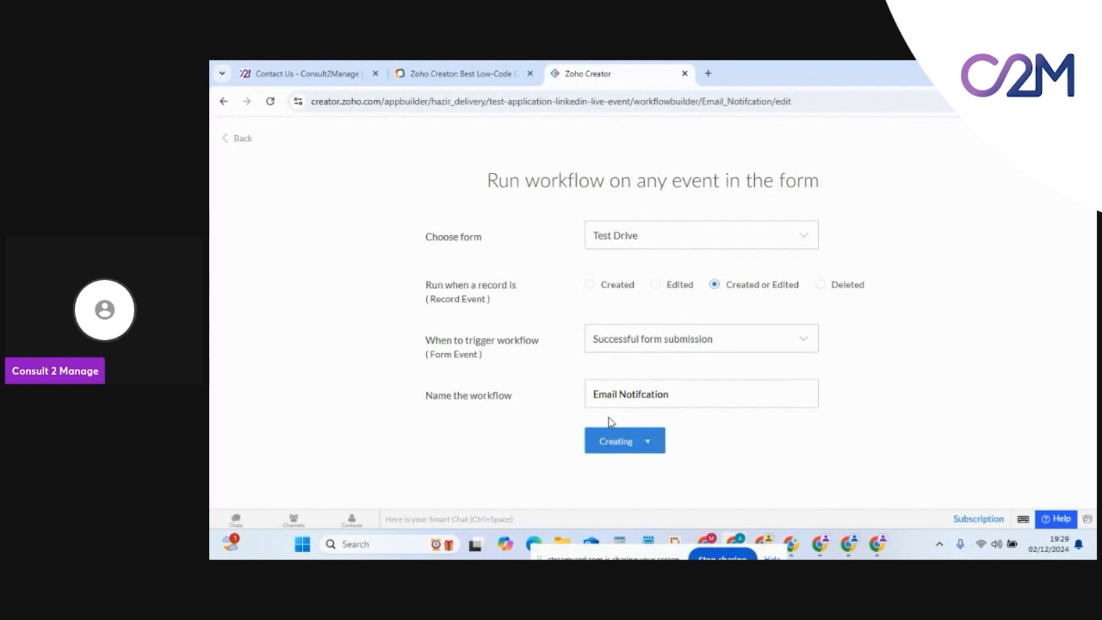
pyautogui.click(495, 255)
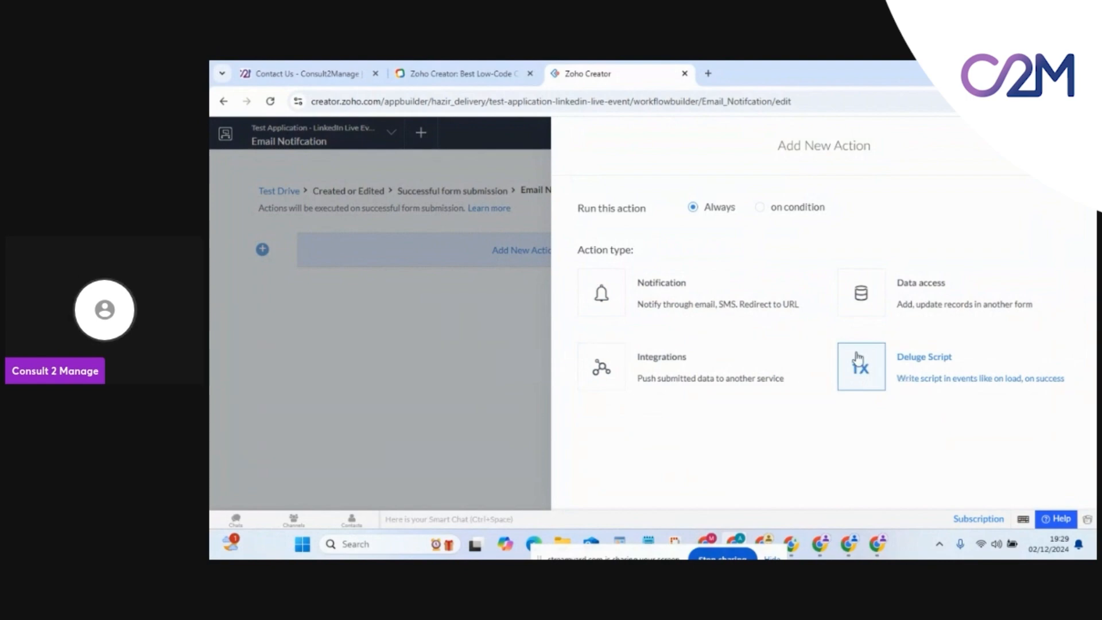
# Keep the action always running, browse Data access and Integrations, then choose a Deluge Script action
pyautogui.click(759, 212)
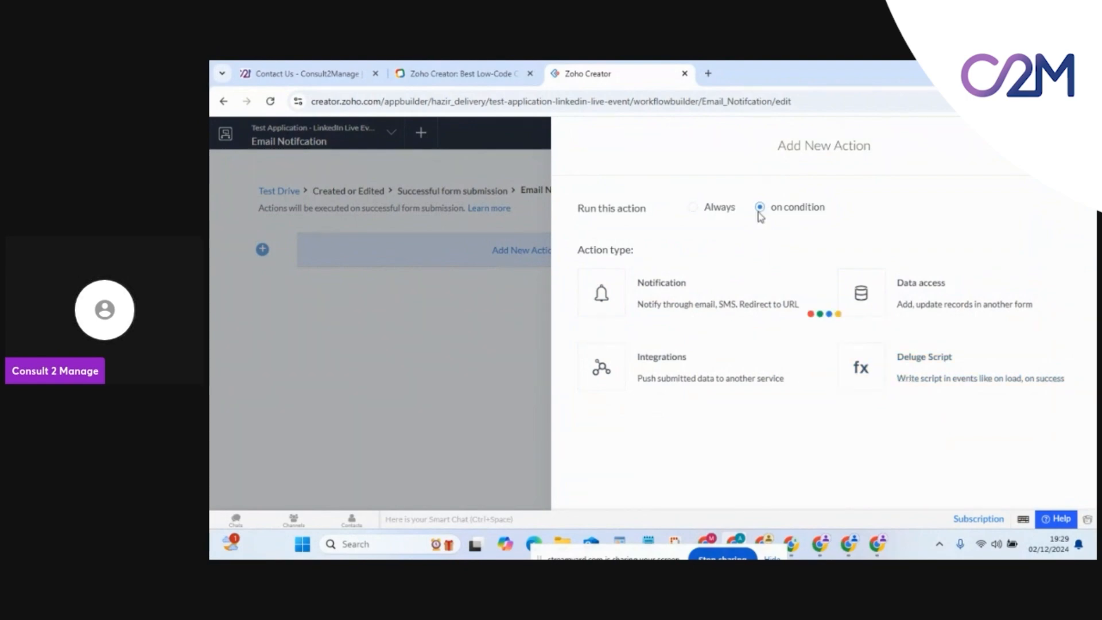
pyautogui.click(715, 214)
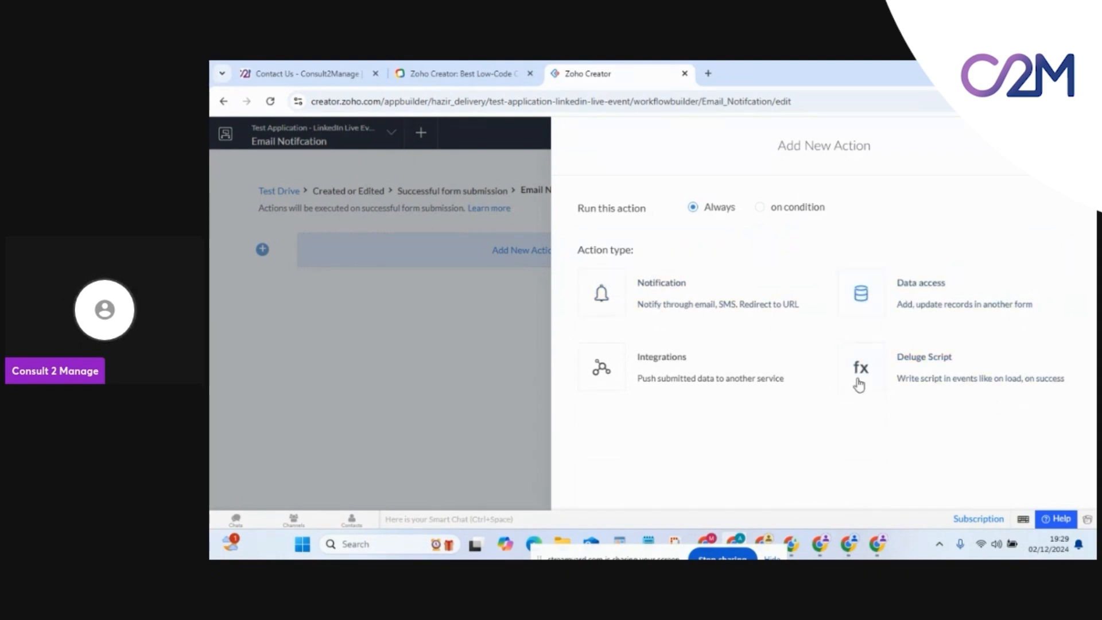
pyautogui.click(864, 303)
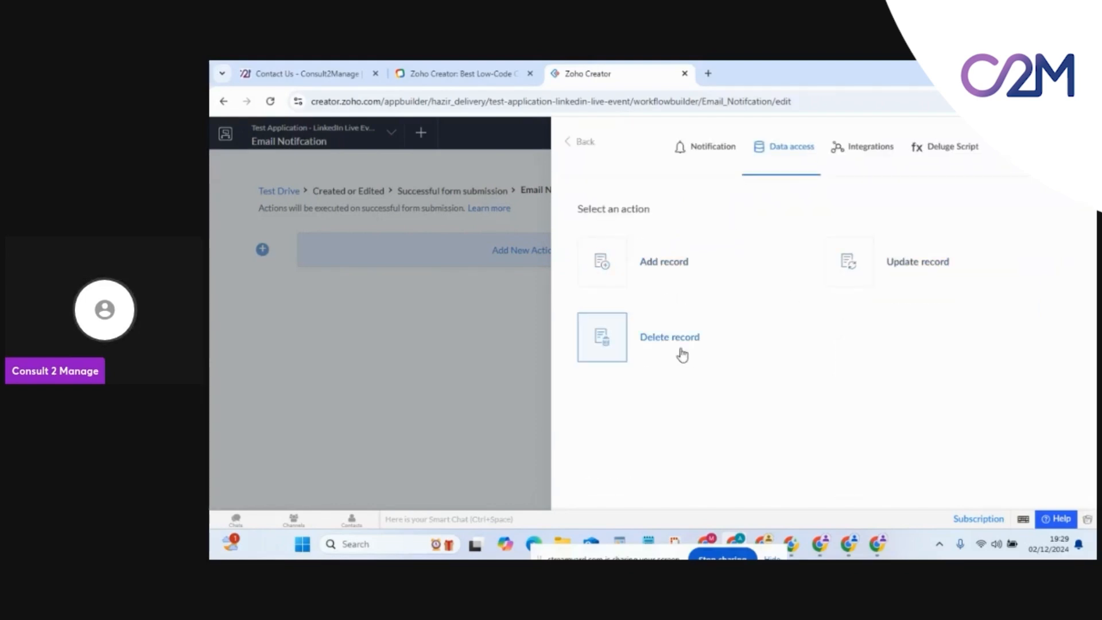
pyautogui.click(878, 161)
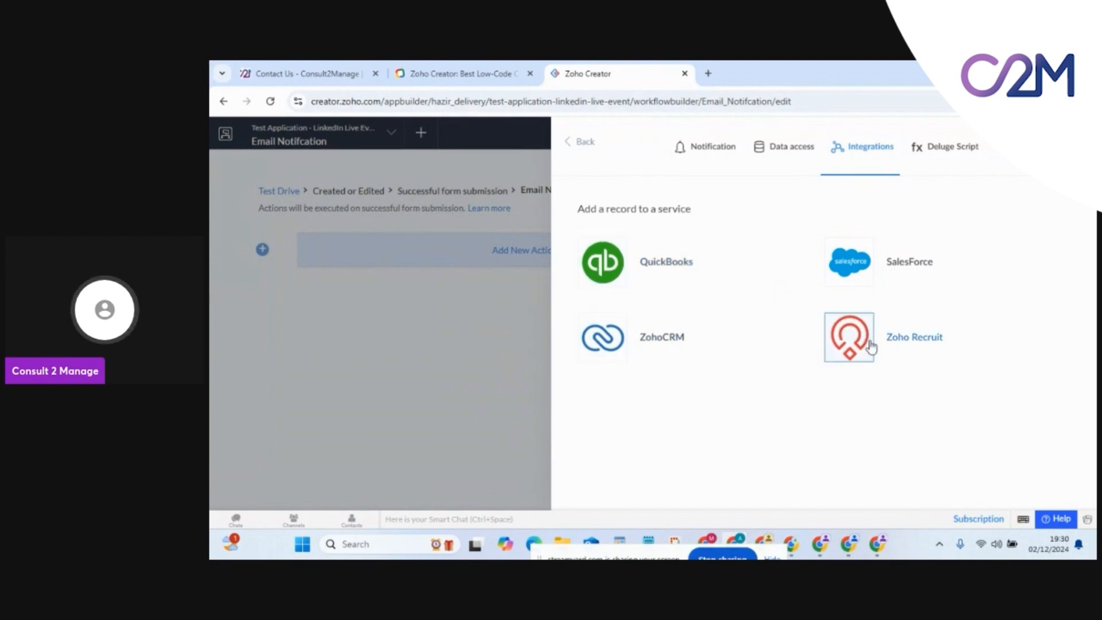
pyautogui.click(938, 149)
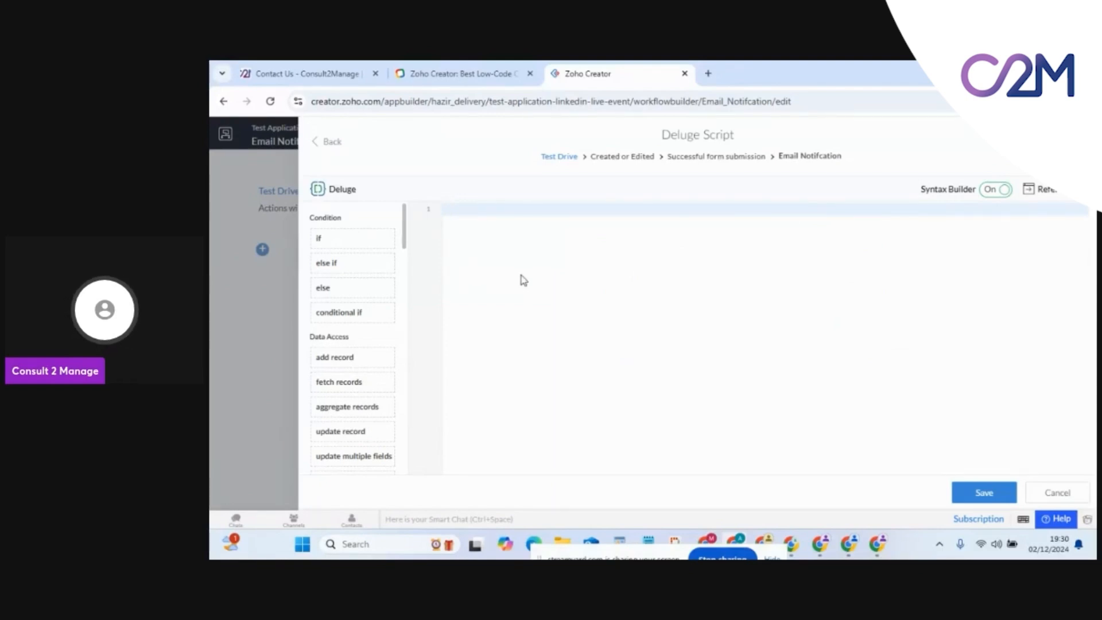
# Write the condition if (input.Event_Date < zoho.currentdate) and open a code block beneath it
pyautogui.write('infpu')
pyautogui.press('BackSpace')
pyautogui.write('put')
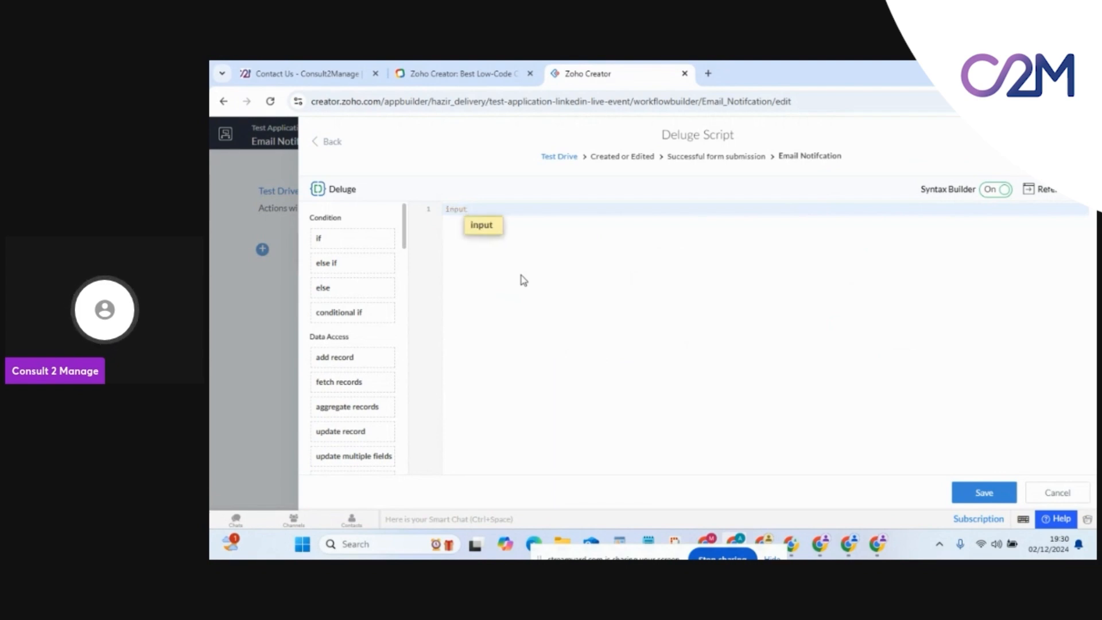
pyautogui.write('.')
pyautogui.click(508, 228)
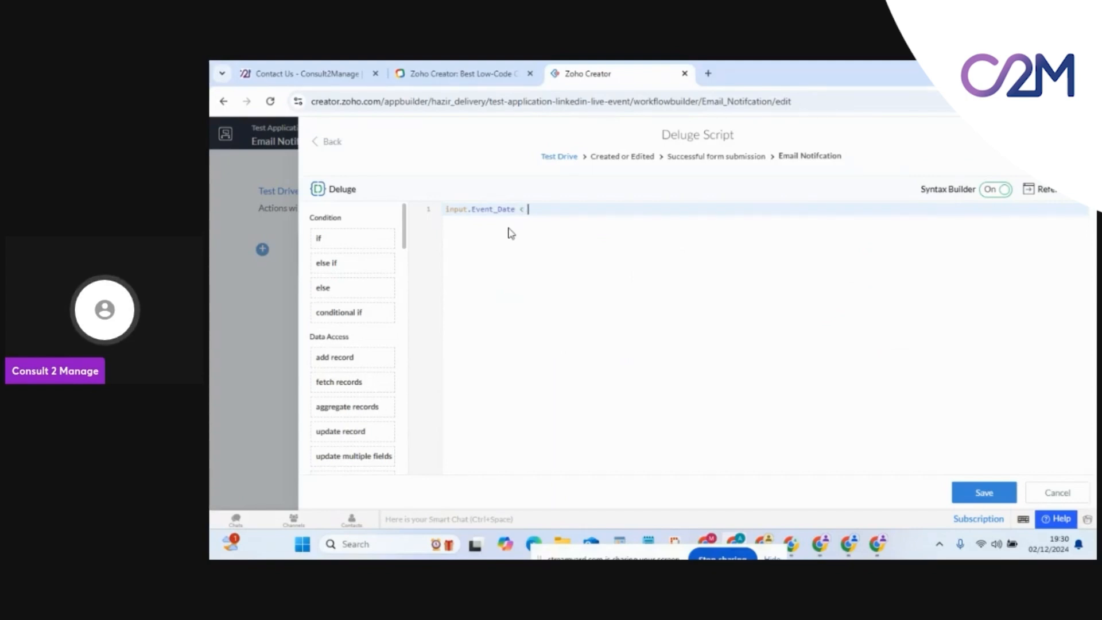
pyautogui.write('< input.')
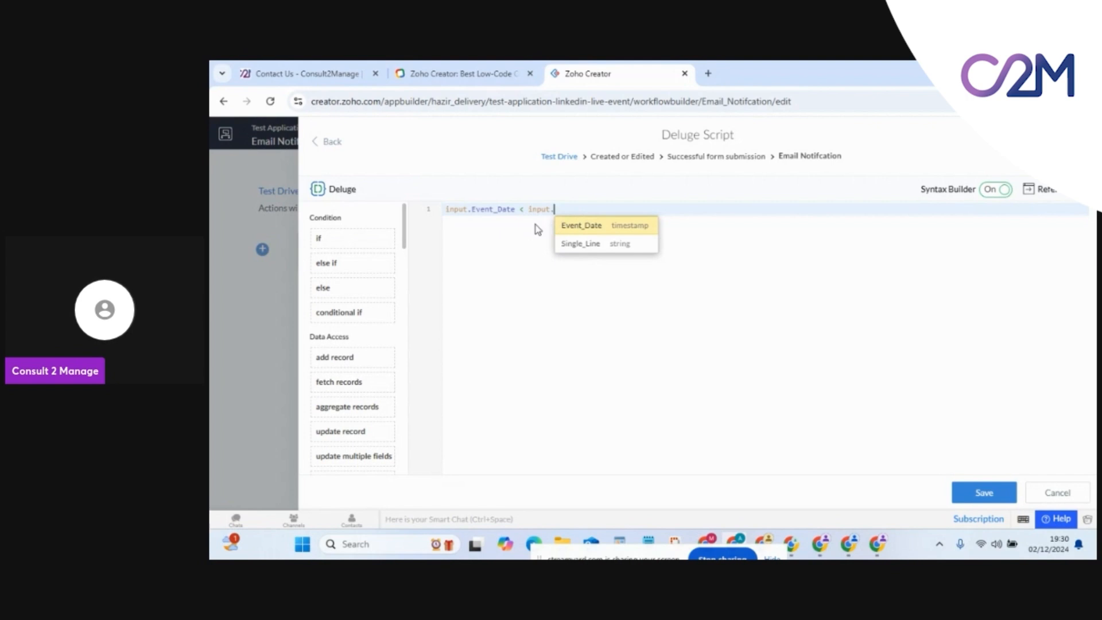
pyautogui.press('BackSpace')
pyautogui.press('BackSpace')
pyautogui.press('BackSpace')
pyautogui.press('BackSpace')
pyautogui.press('BackSpace')
pyautogui.press('BackSpace')
pyautogui.write('system')
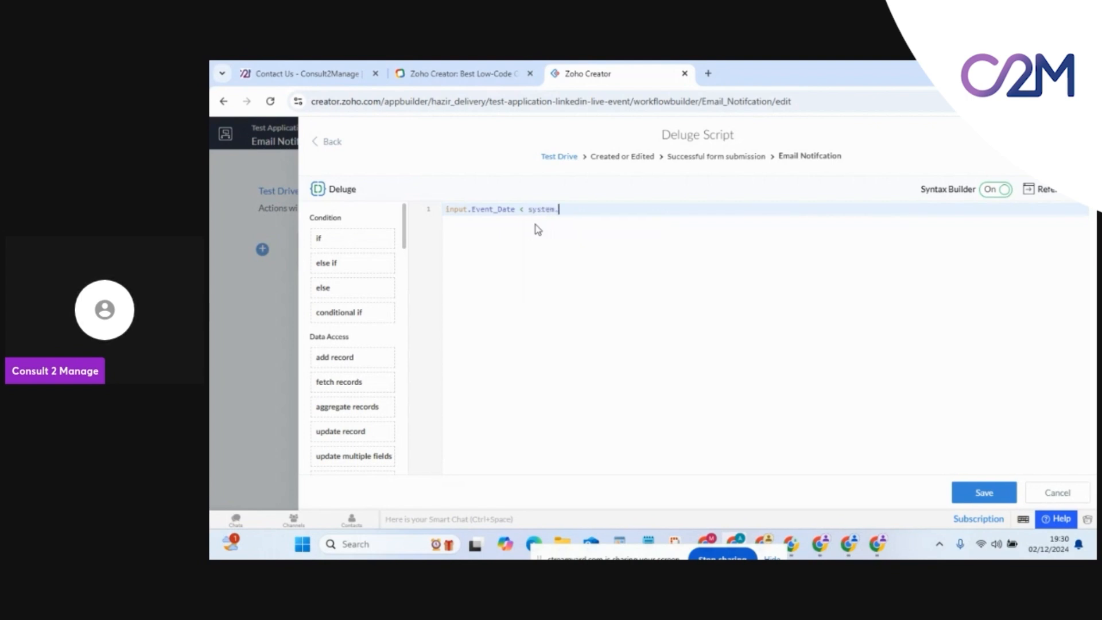
pyautogui.write('.')
pyautogui.press('BackSpace')
pyautogui.press('BackSpace')
pyautogui.press('BackSpace')
pyautogui.press('BackSpace')
pyautogui.press('BackSpace')
pyautogui.press('BackSpace')
pyautogui.press('BackSpace')
pyautogui.write('zoho.')
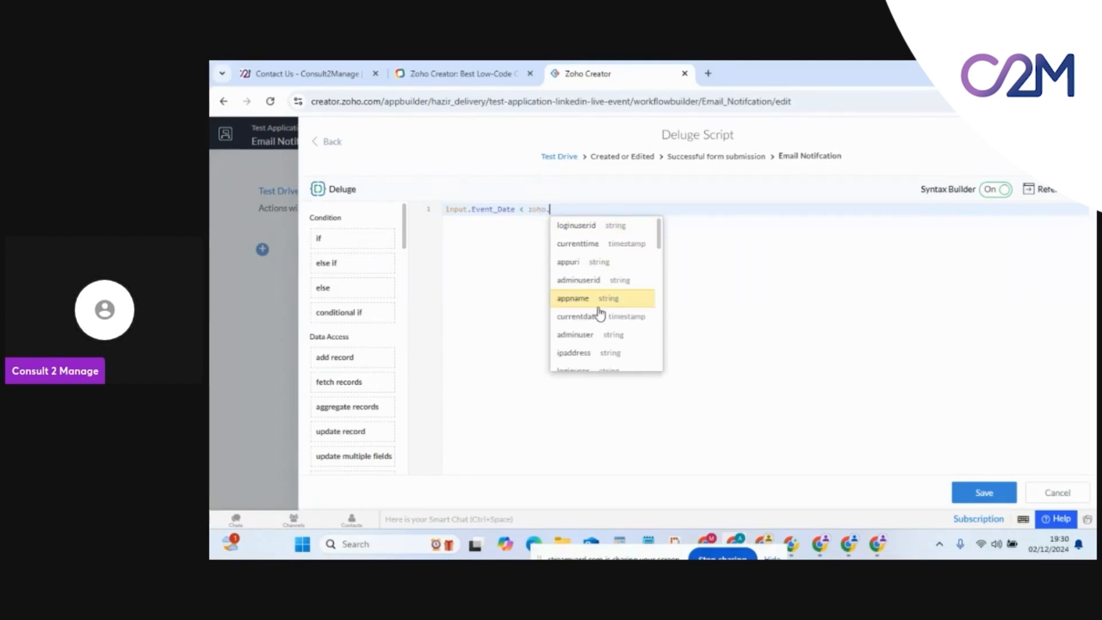
pyautogui.scroll(-10, 599, 313)
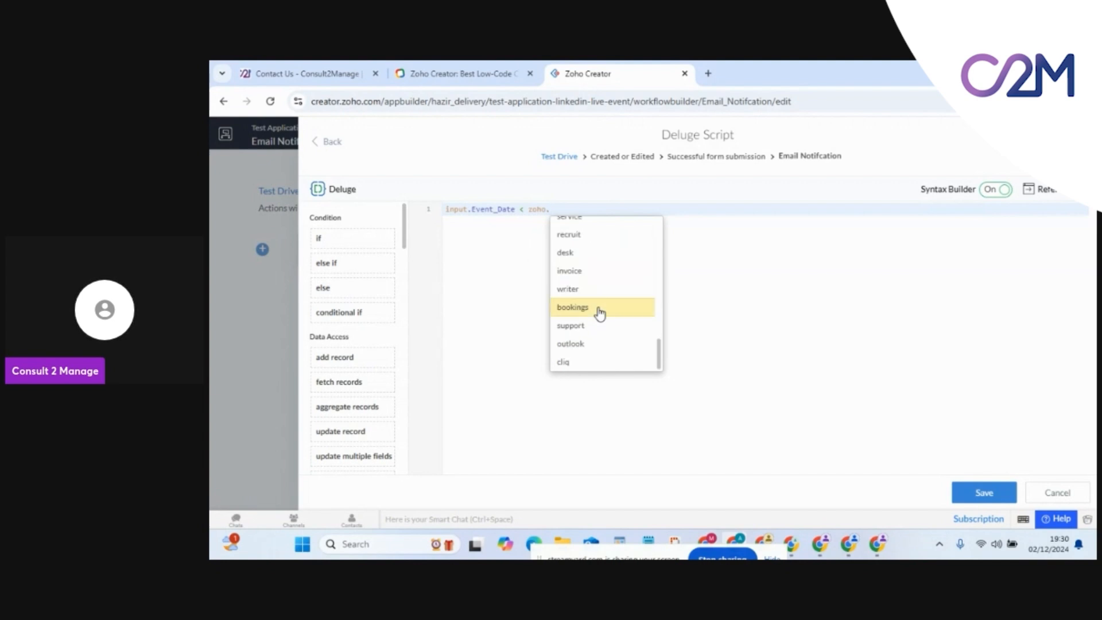
pyautogui.scroll(10, 600, 313)
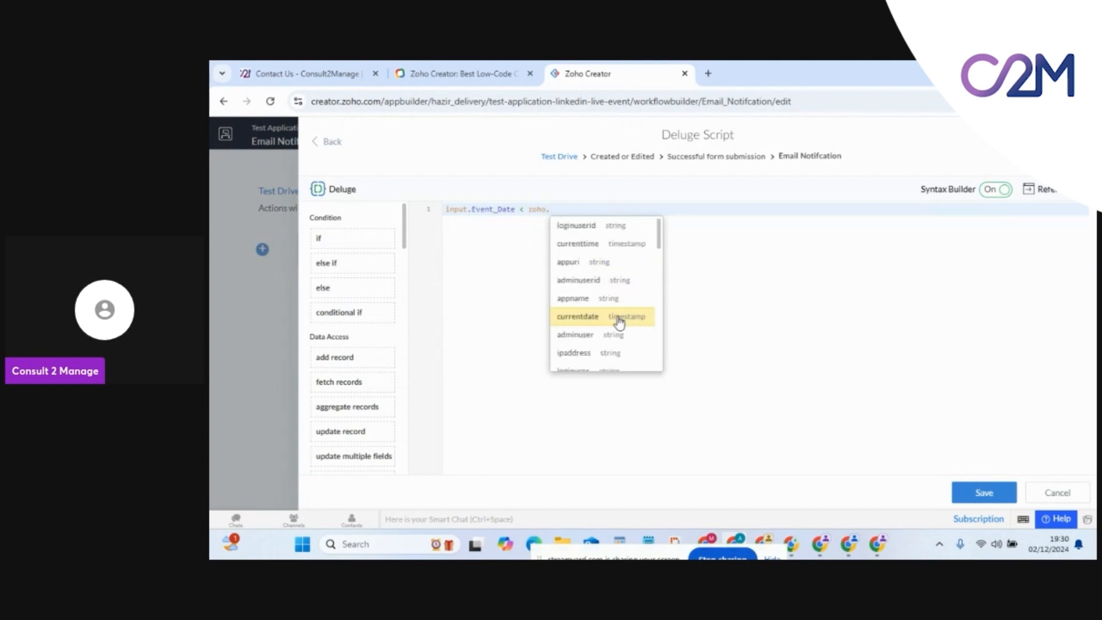
pyautogui.scroll(-3, 619, 322)
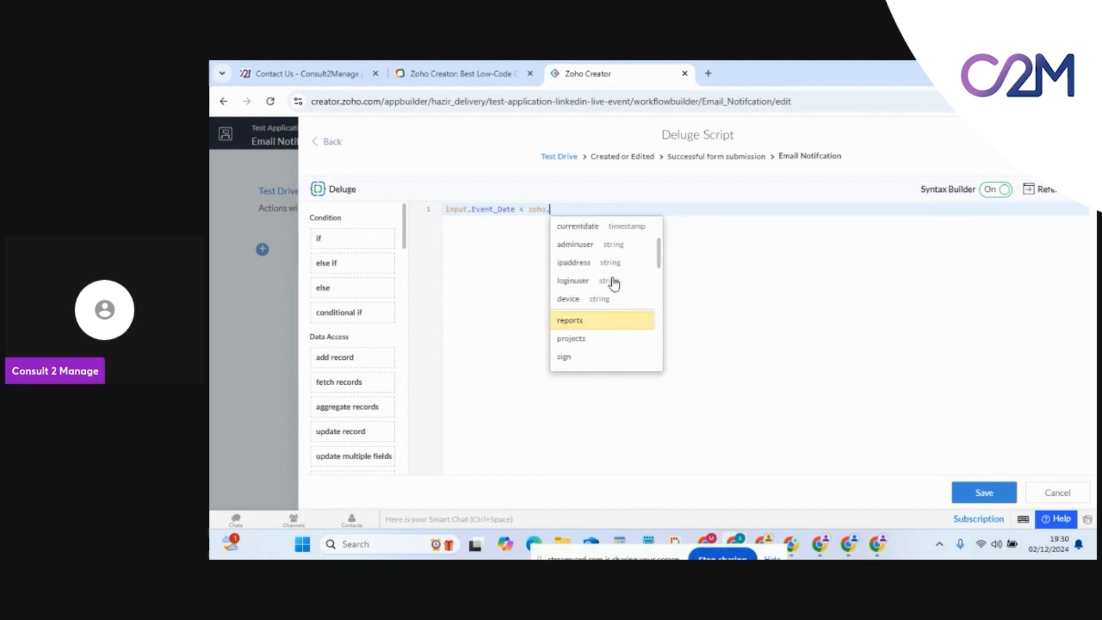
pyautogui.click(597, 228)
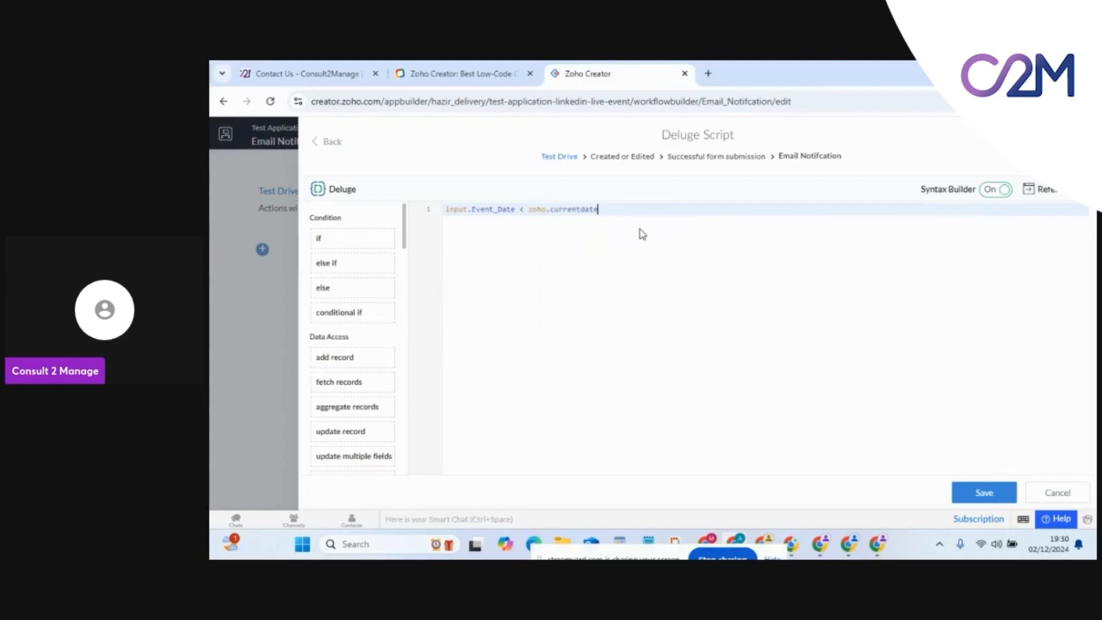
pyautogui.press('Return')
pyautogui.click(445, 211)
pyautogui.write('if (')
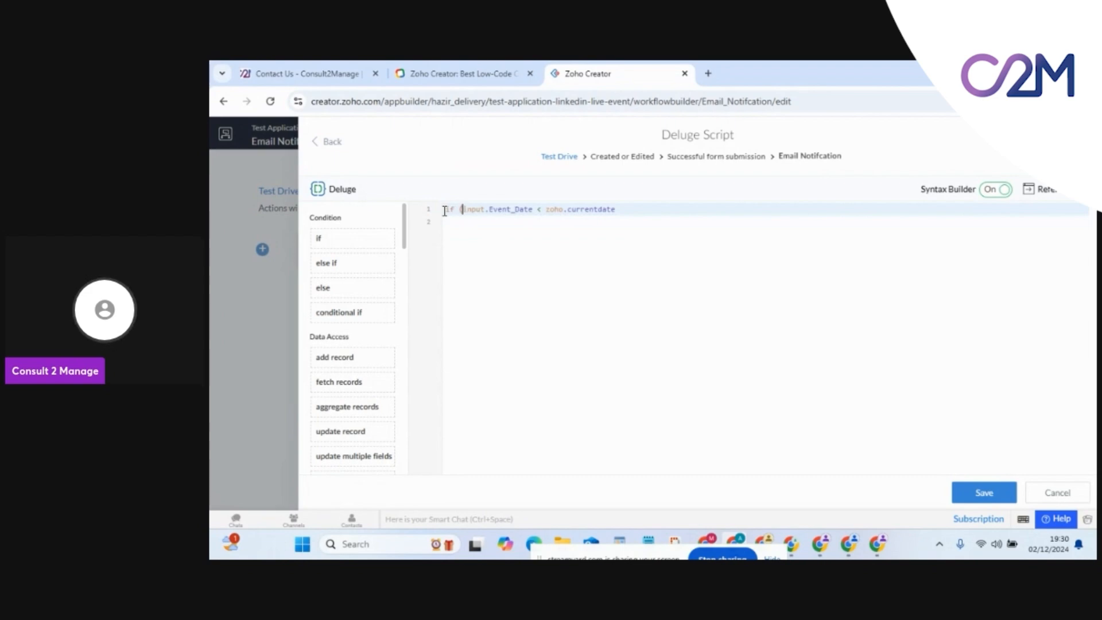
pyautogui.click(624, 208)
pyautogui.write(')')
pyautogui.press('Return')
pyautogui.write('{')
pyautogui.press('Return')
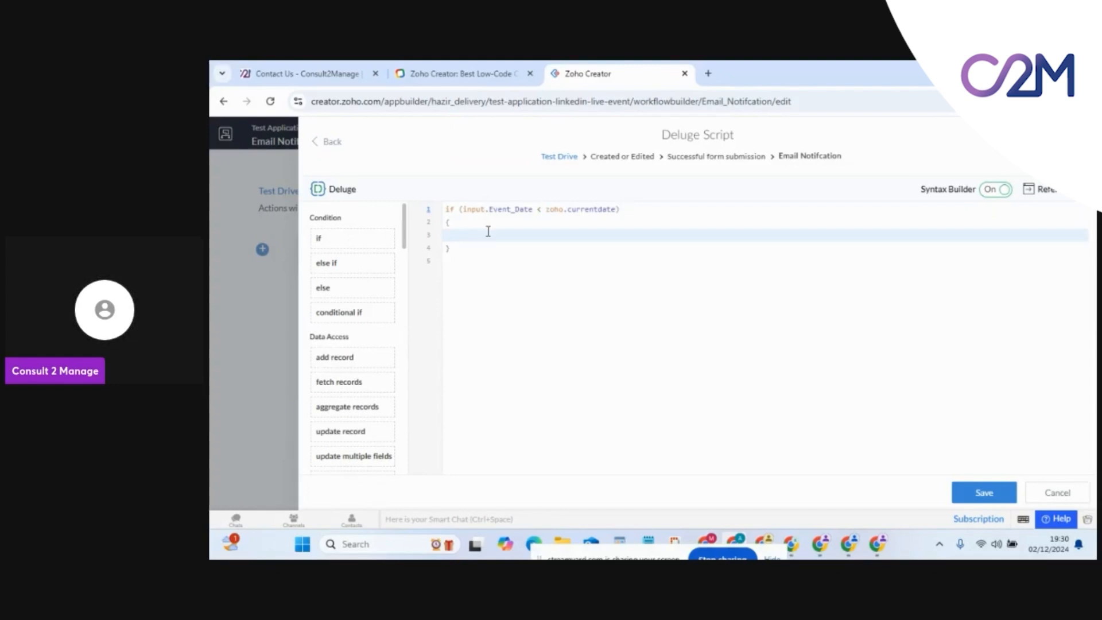
# Inside the block, set input.Single_Line = "This is Test"
pyautogui.write('input.')
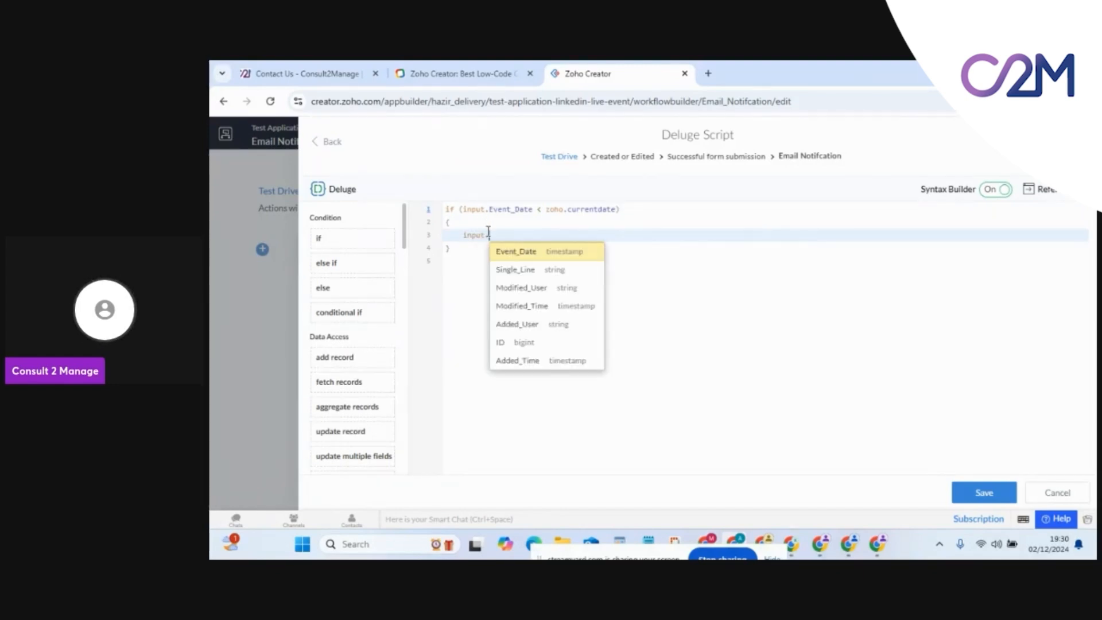
pyautogui.click(537, 274)
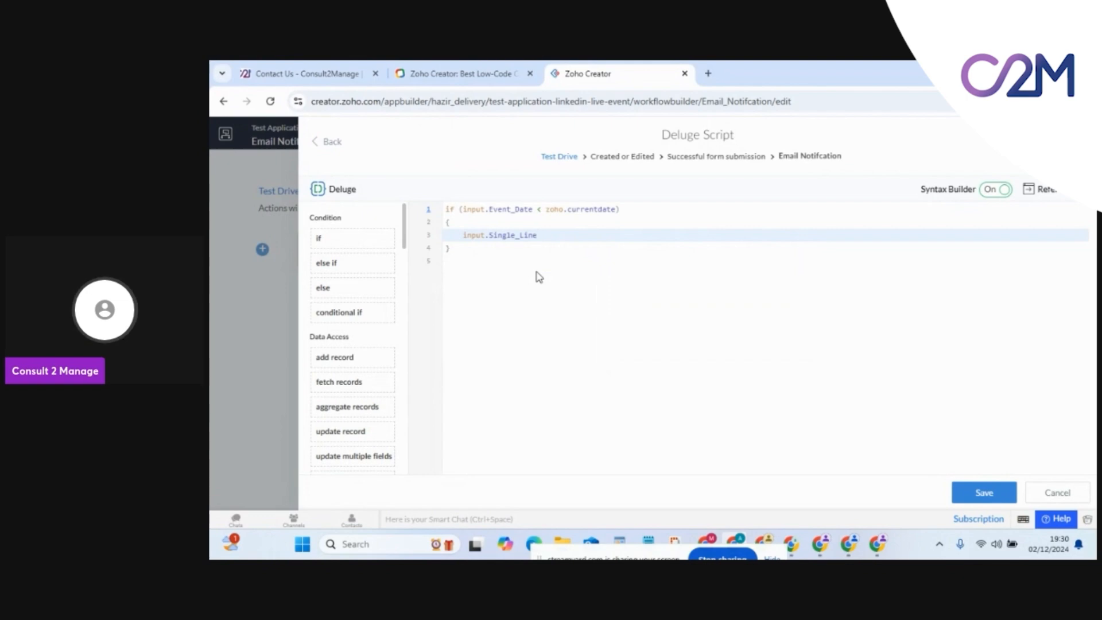
pyautogui.write('= ')
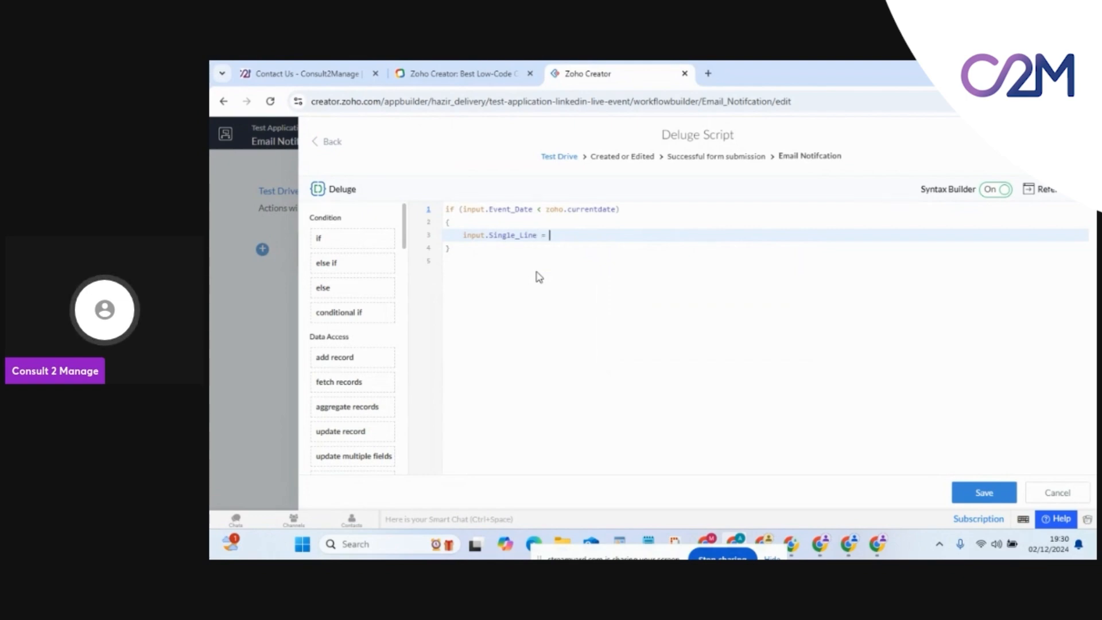
pyautogui.write('"')
pyautogui.press('capslock')
pyautogui.write('T')
pyautogui.press('capslock')
pyautogui.write('his is')
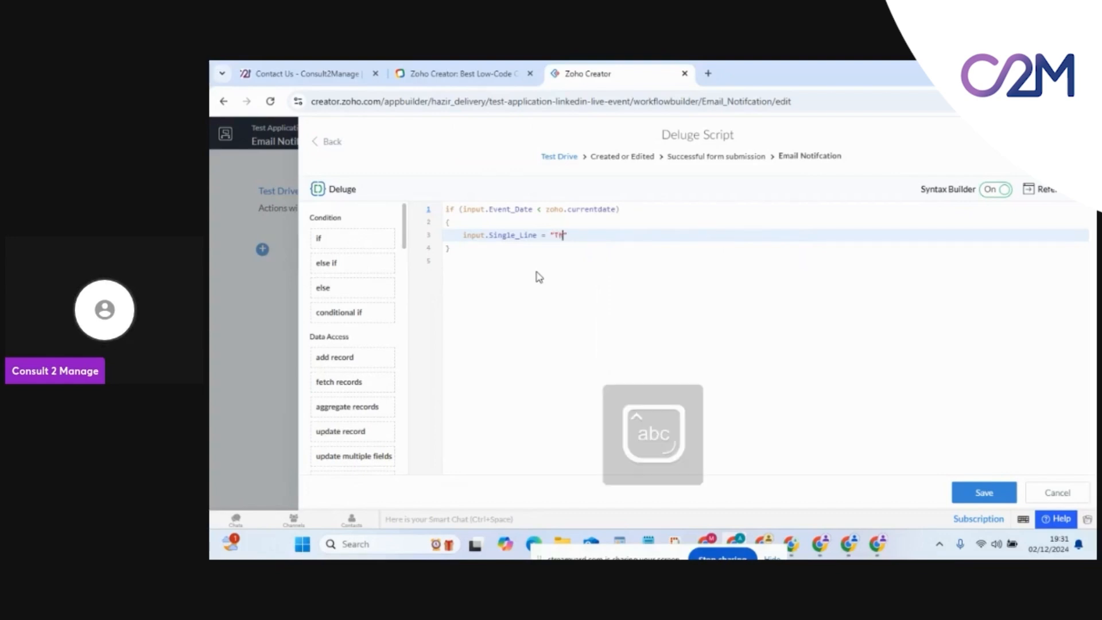
pyautogui.press('capslock')
pyautogui.write('T')
pyautogui.press('capslock')
pyautogui.write('est')
pyautogui.press('BackSpace')
pyautogui.press('Right')
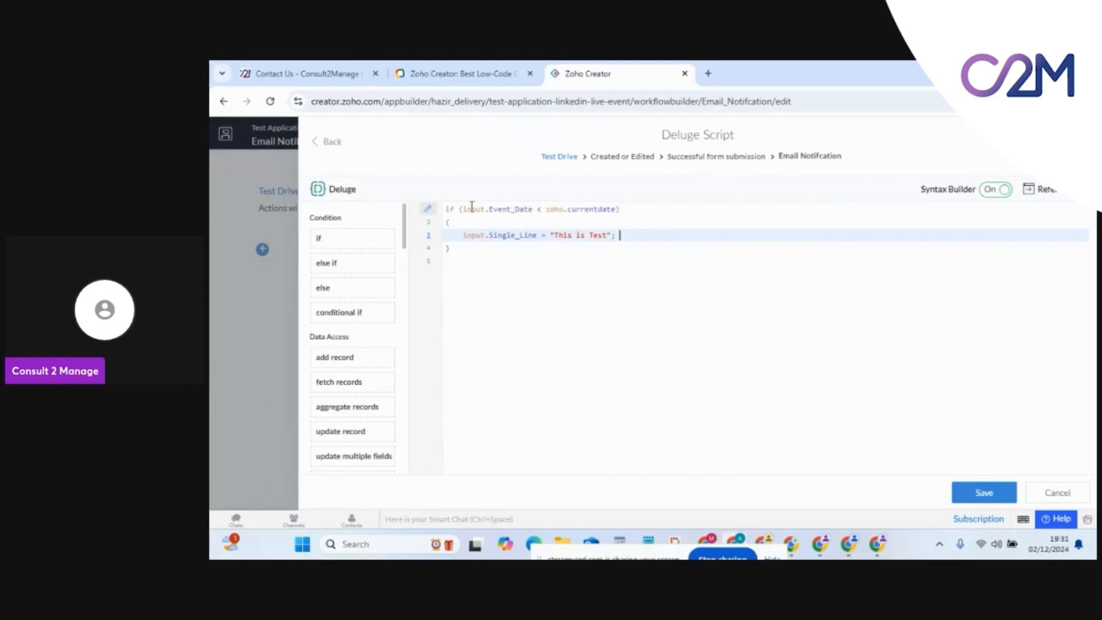
# Replace the condition's operands with 1 and 2 so it reads 1 < 2, and save the script
pyautogui.moveTo(463, 209); pyautogui.dragTo(534, 211)
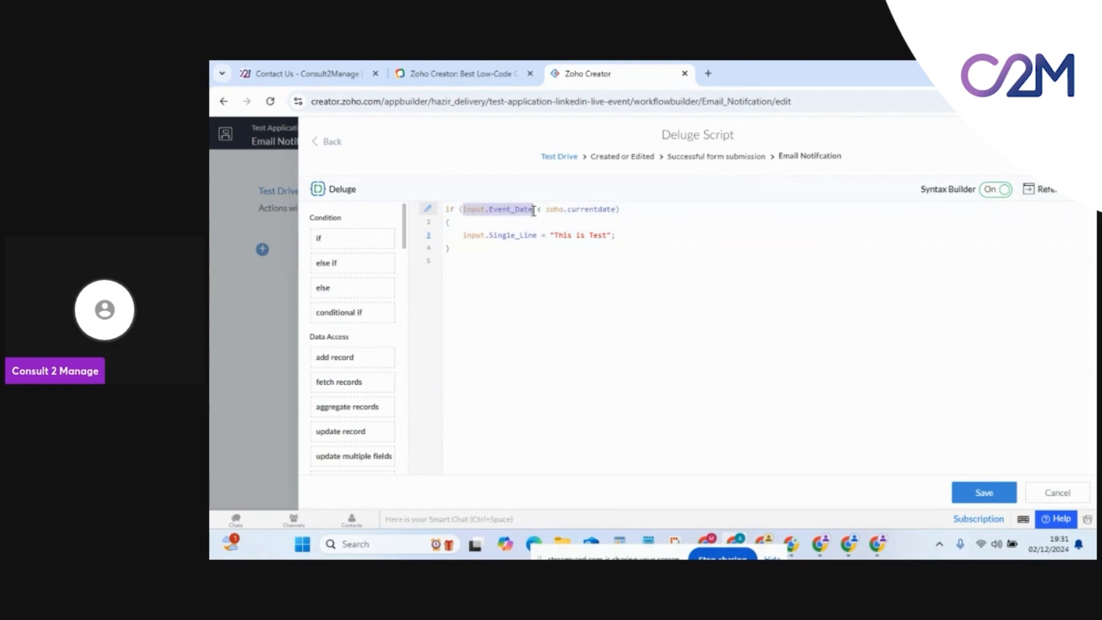
pyautogui.write('1')
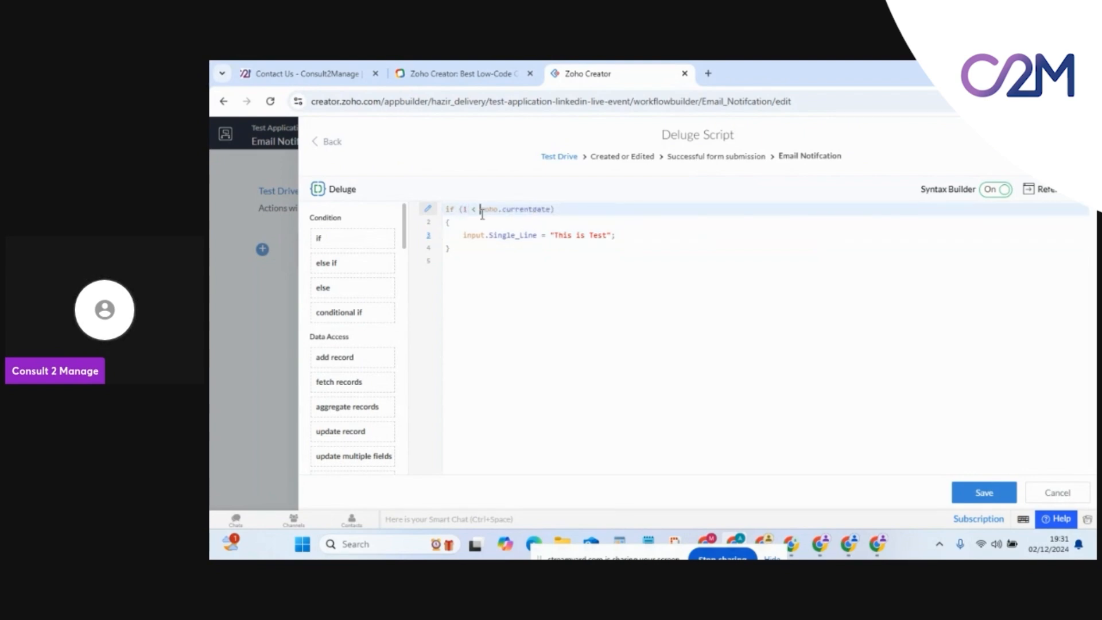
pyautogui.moveTo(481, 210); pyautogui.dragTo(551, 210)
pyautogui.write('2')
pyautogui.click(977, 497)
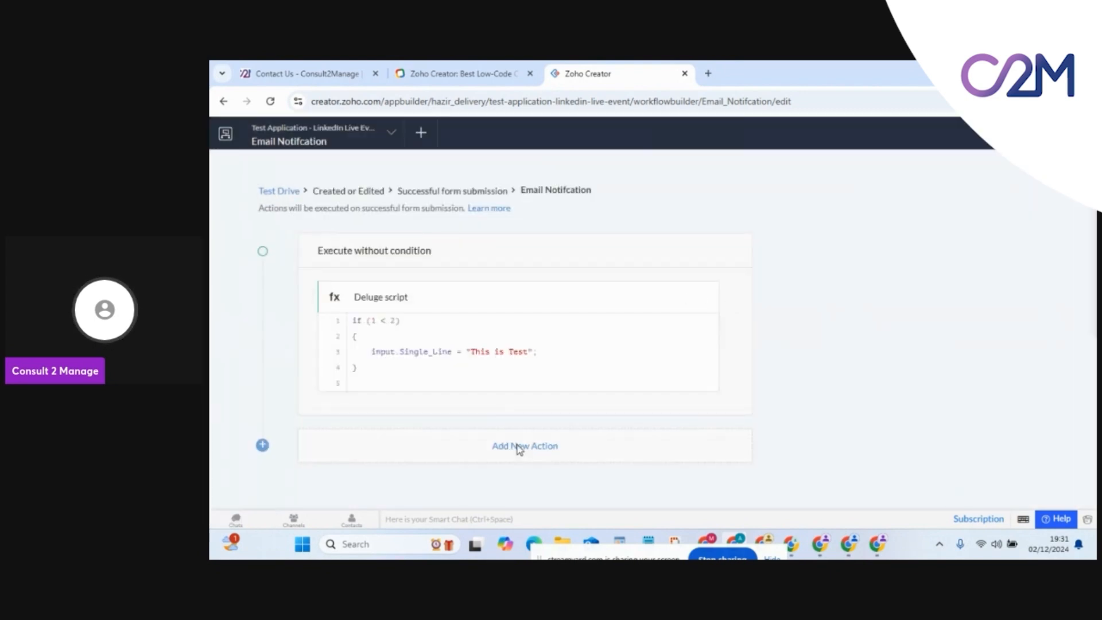
# Add a Send notification action to the first listed user, linked to the All Test Drives report
pyautogui.click(518, 446)
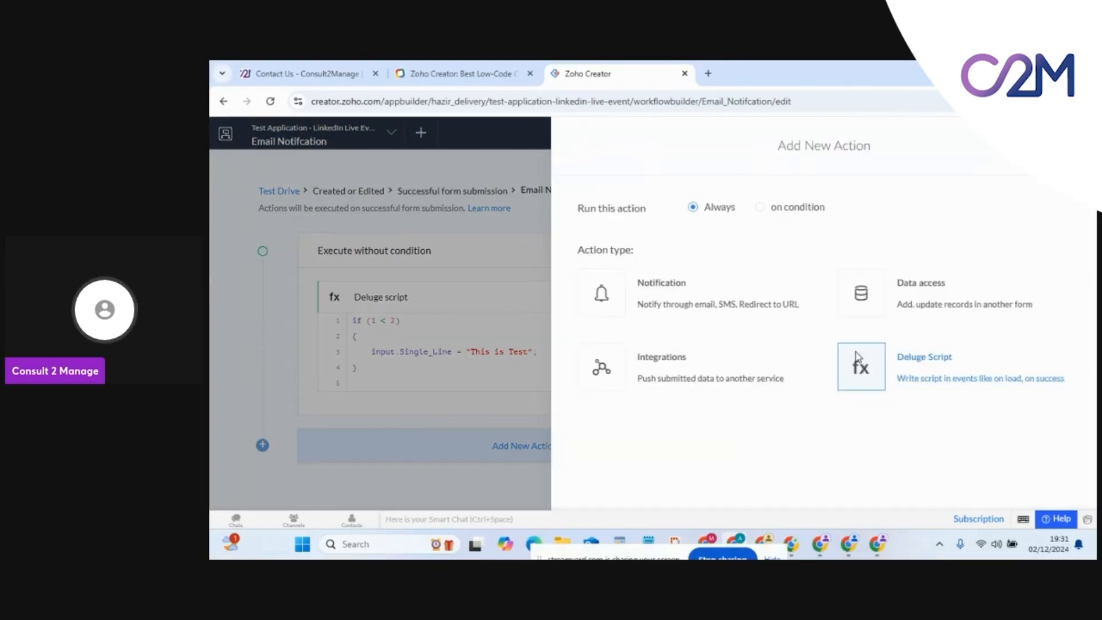
pyautogui.click(694, 308)
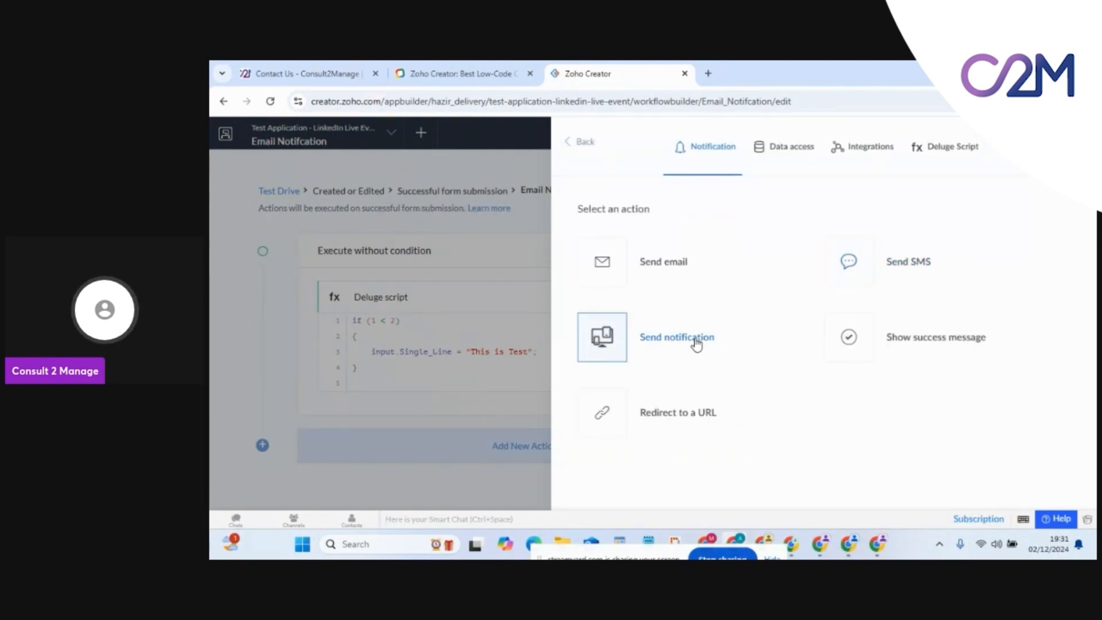
pyautogui.click(695, 340)
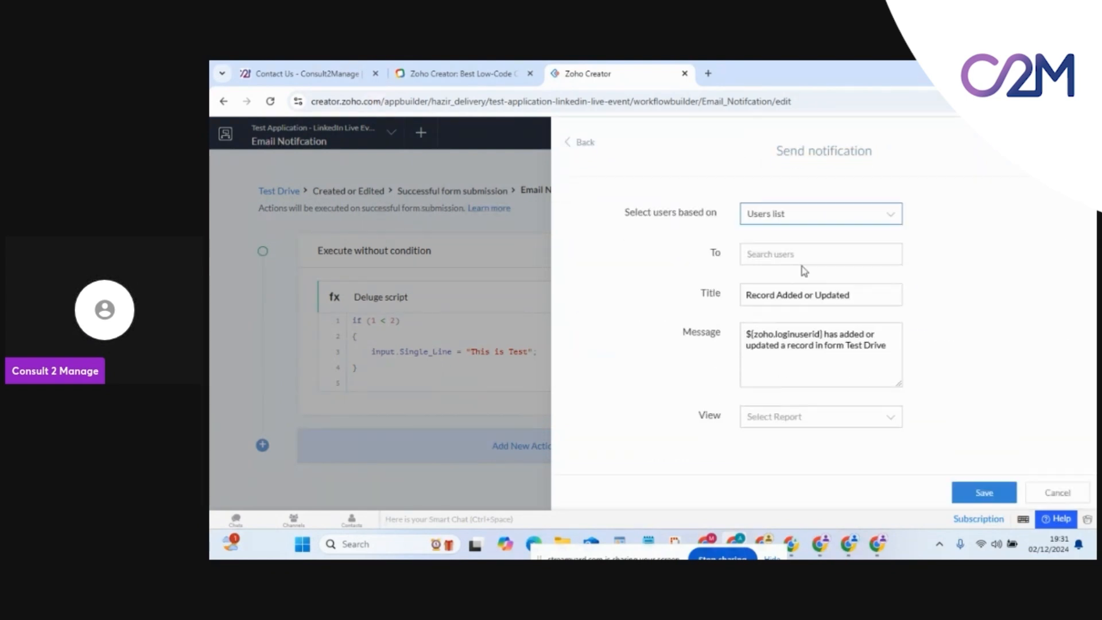
pyautogui.click(797, 214)
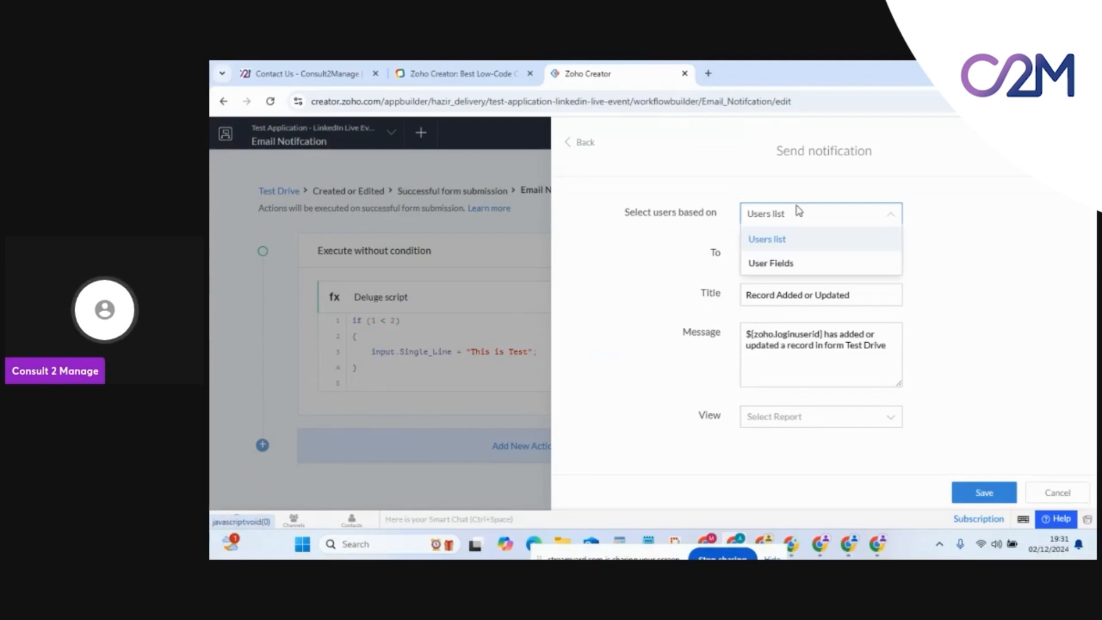
pyautogui.click(777, 240)
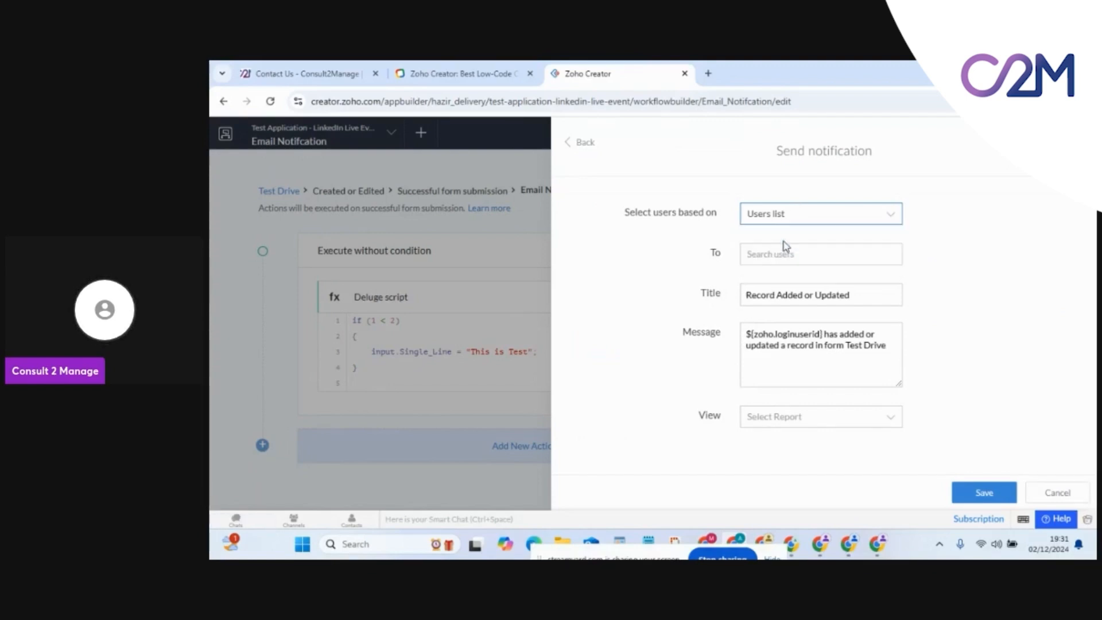
pyautogui.click(774, 253)
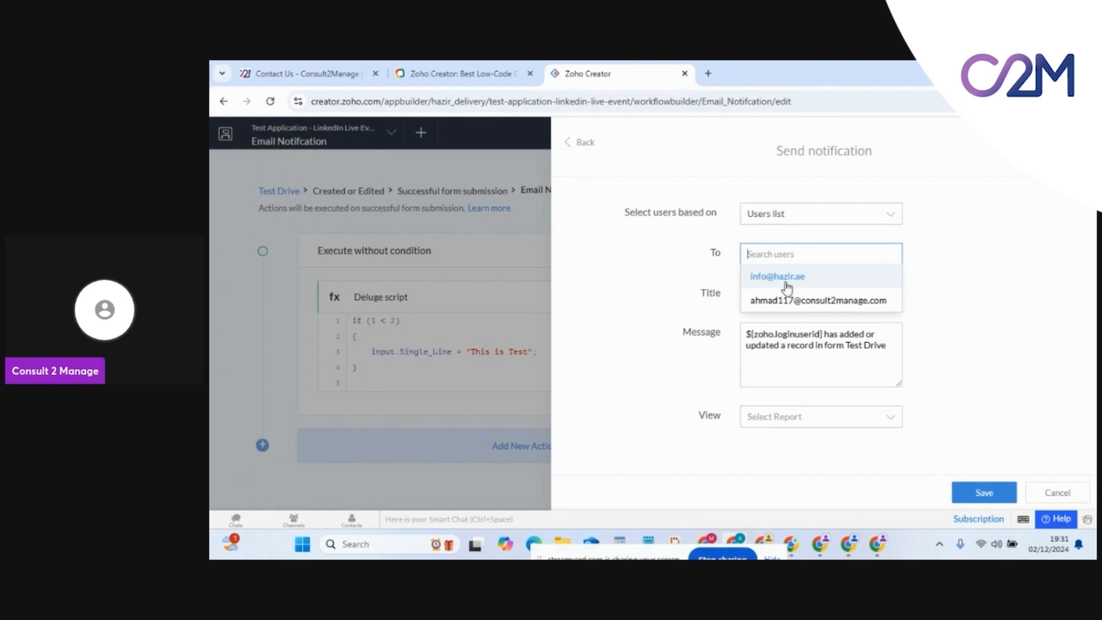
pyautogui.click(789, 276)
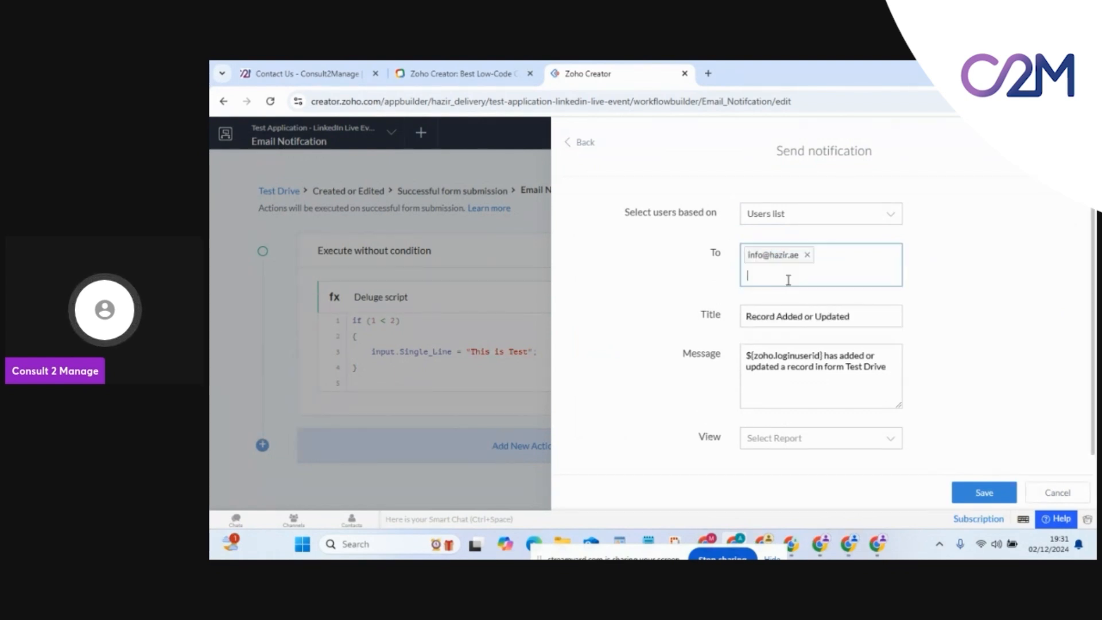
pyautogui.click(803, 439)
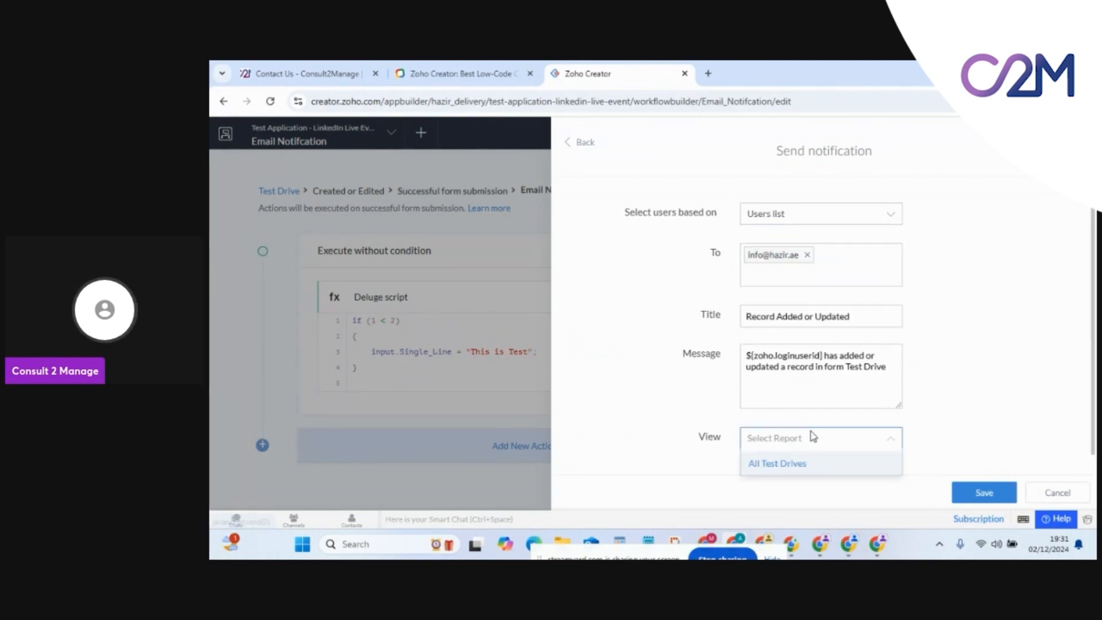
pyautogui.click(781, 467)
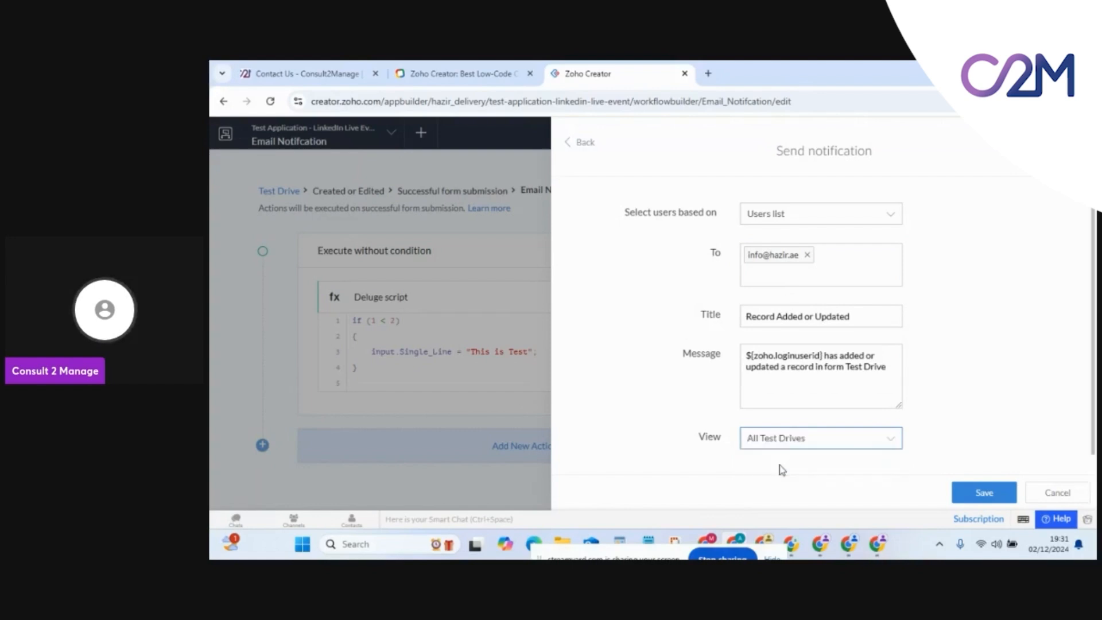
pyautogui.click(972, 492)
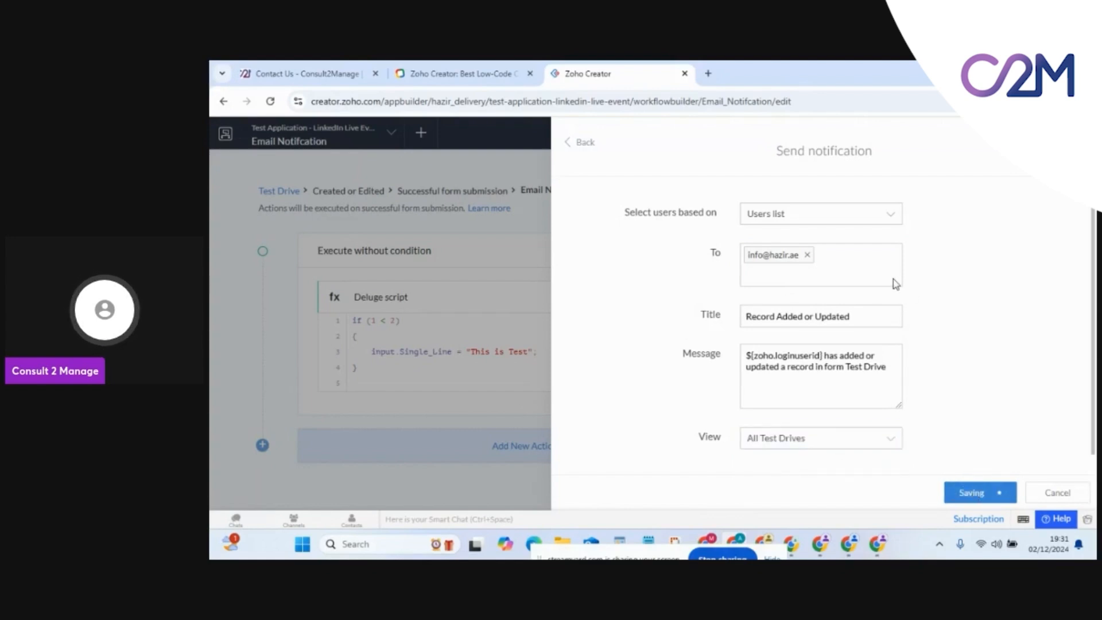
# Look through the notification action types without adding another, then return to the workflows list
pyautogui.scroll(-1, 456, 442)
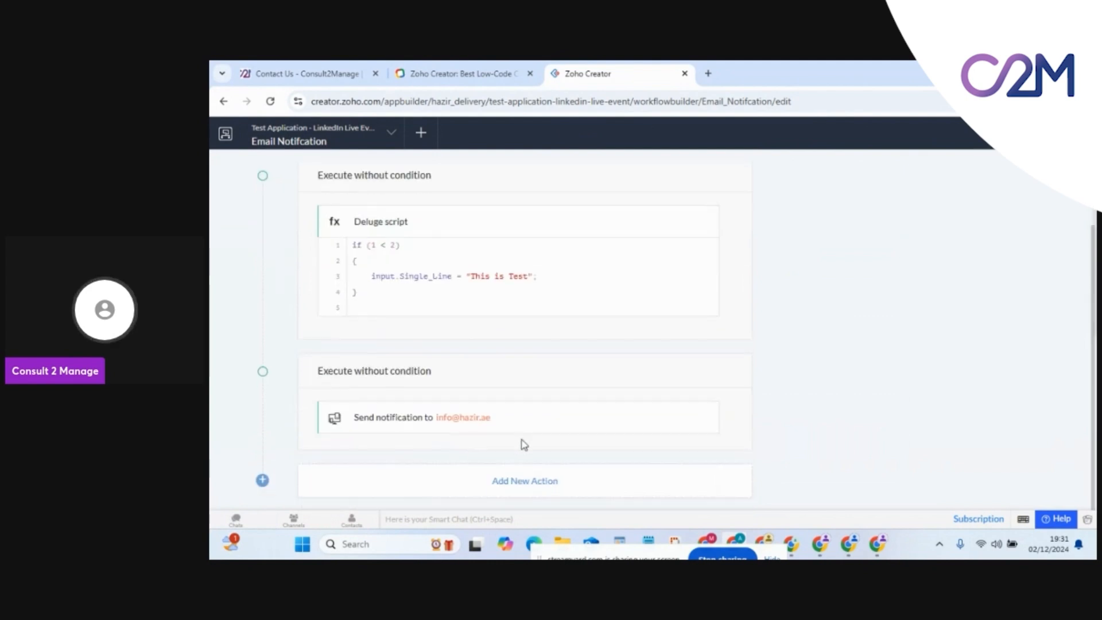
pyautogui.click(530, 486)
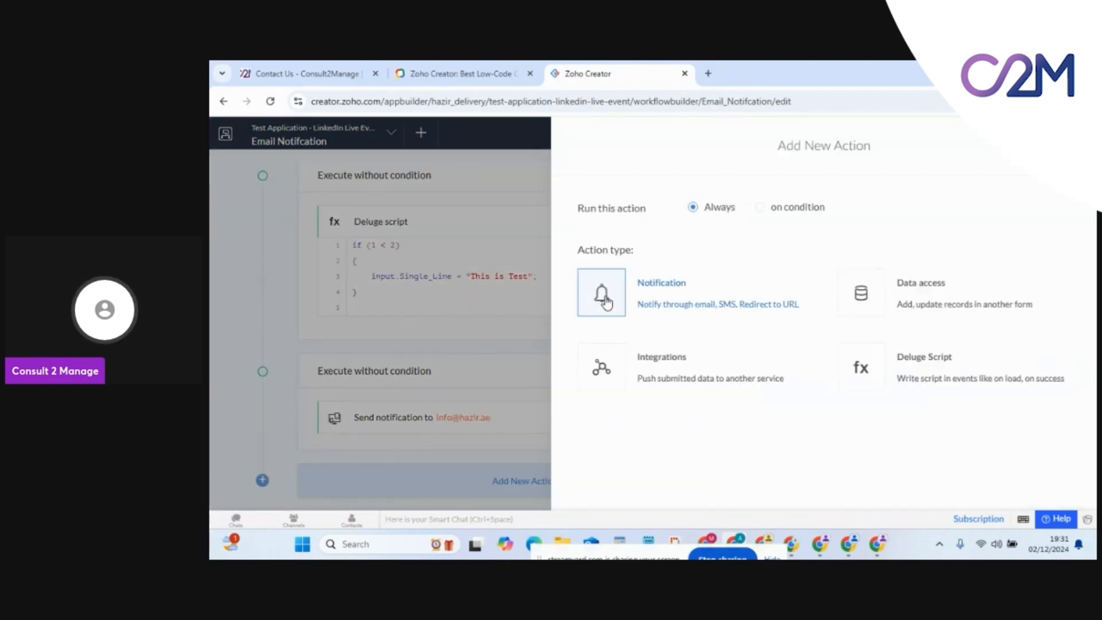
pyautogui.click(606, 302)
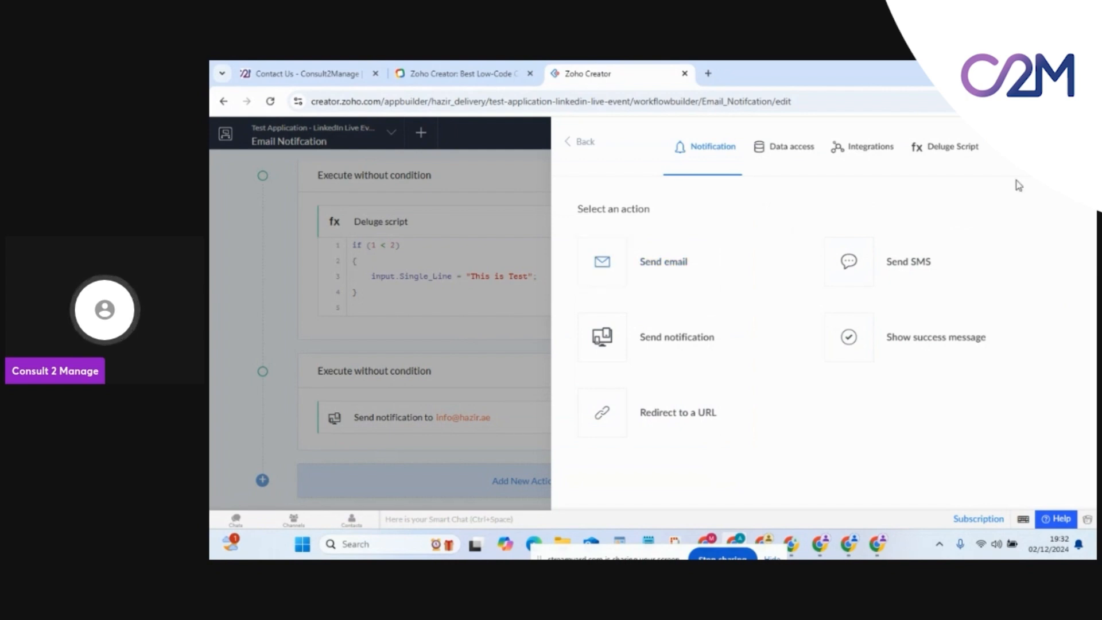
pyautogui.click(1075, 141)
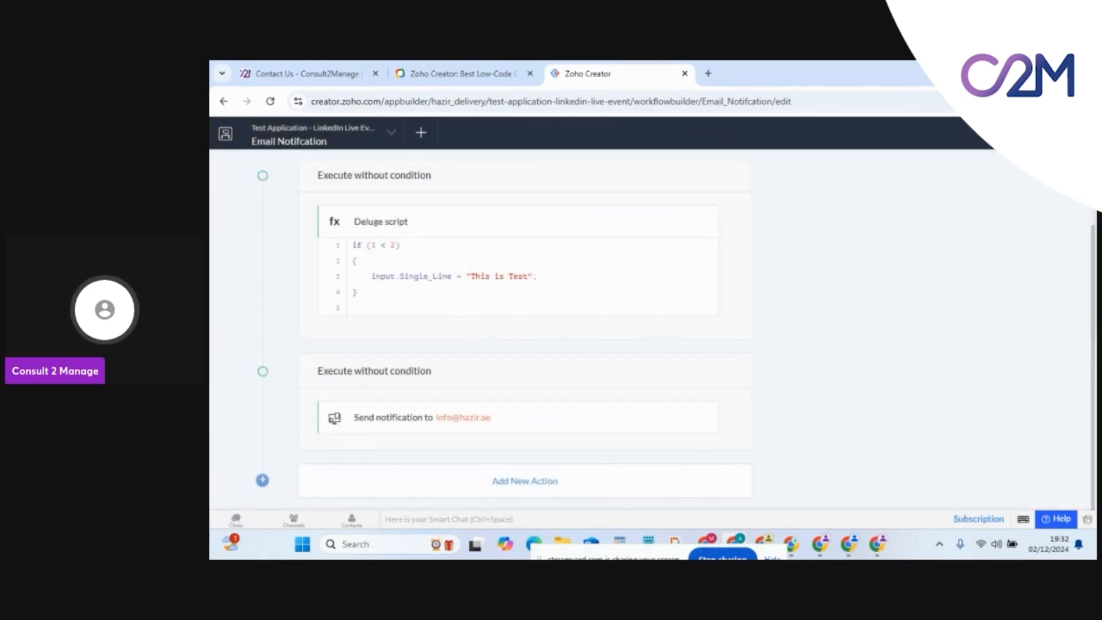
pyautogui.click(1074, 133)
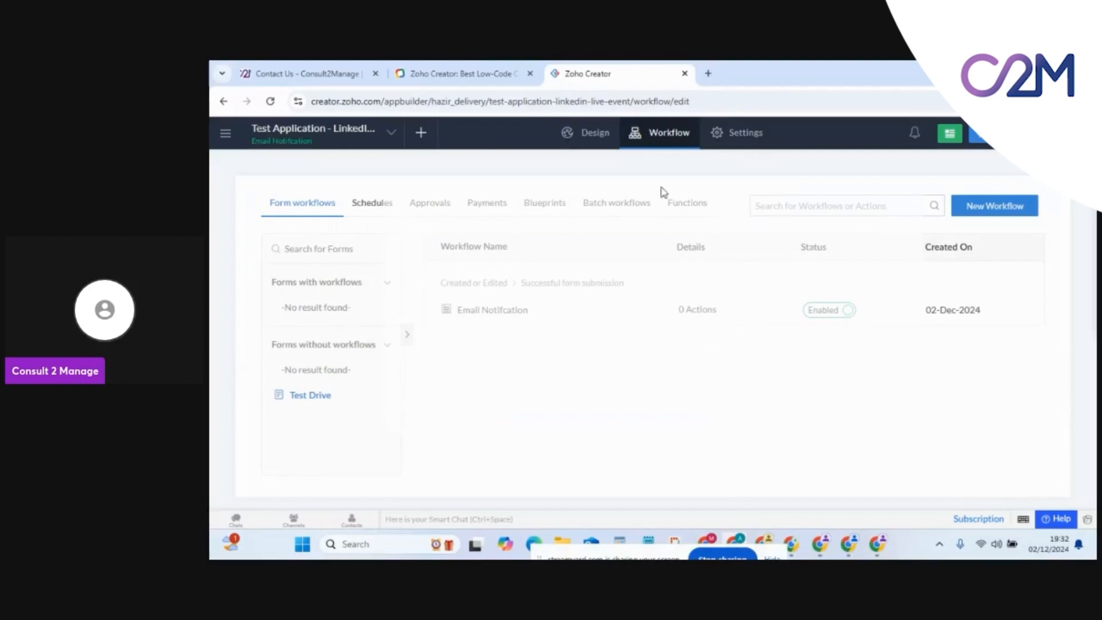
# Browse the Blueprints, Payments, Approvals, Form workflows and Schedules tabs, ending on the empty Functions tab
pyautogui.click(543, 208)
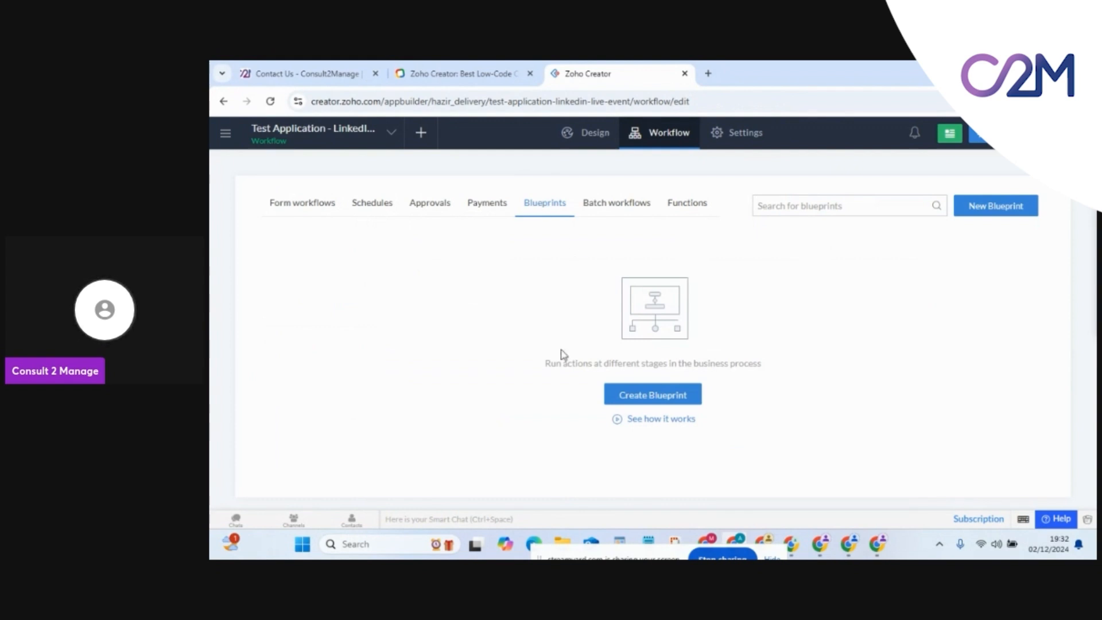
pyautogui.click(483, 205)
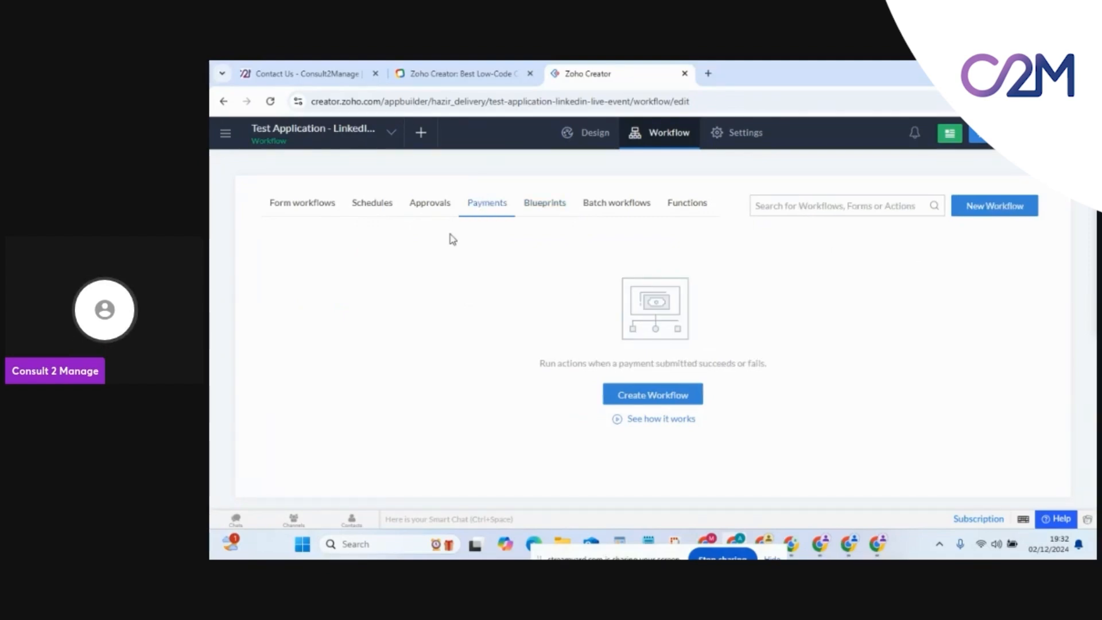
pyautogui.click(430, 205)
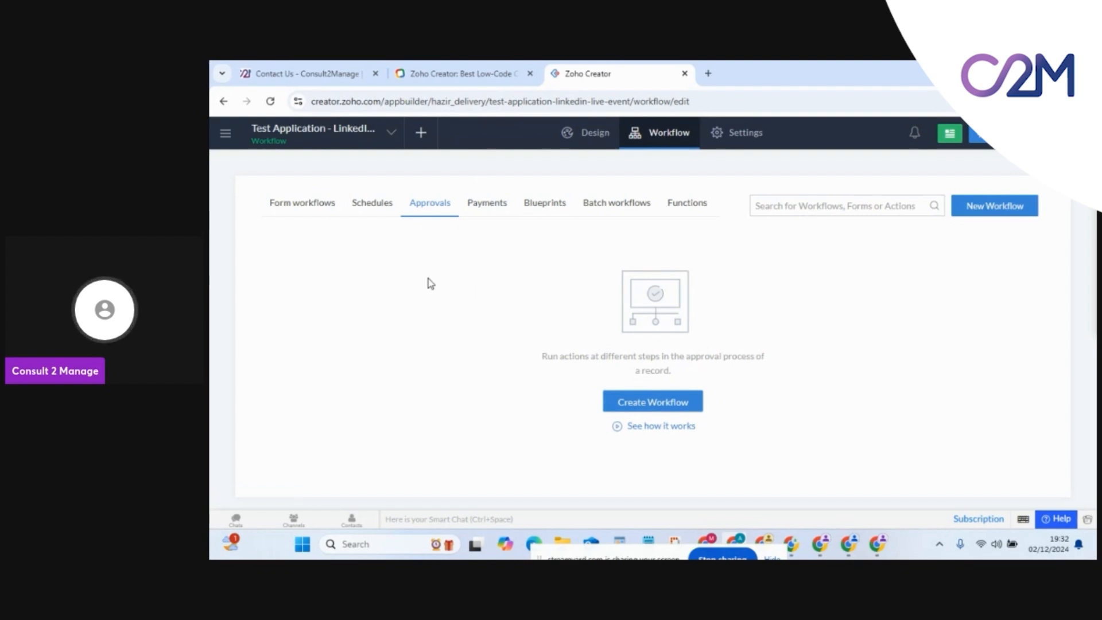
pyautogui.click(367, 208)
pyautogui.click(306, 209)
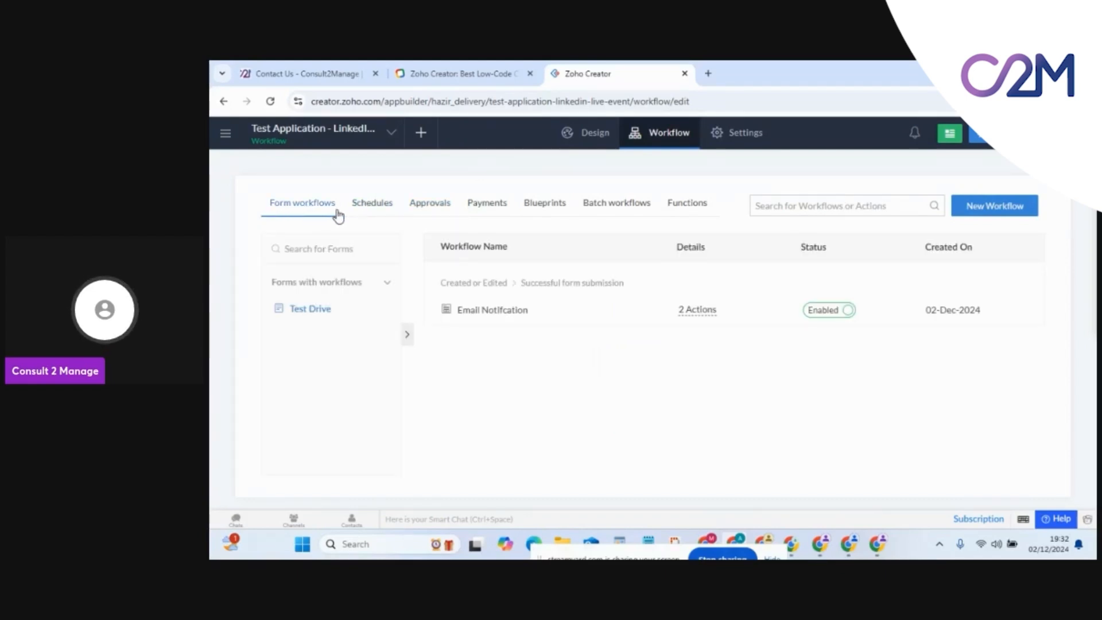
pyautogui.click(372, 210)
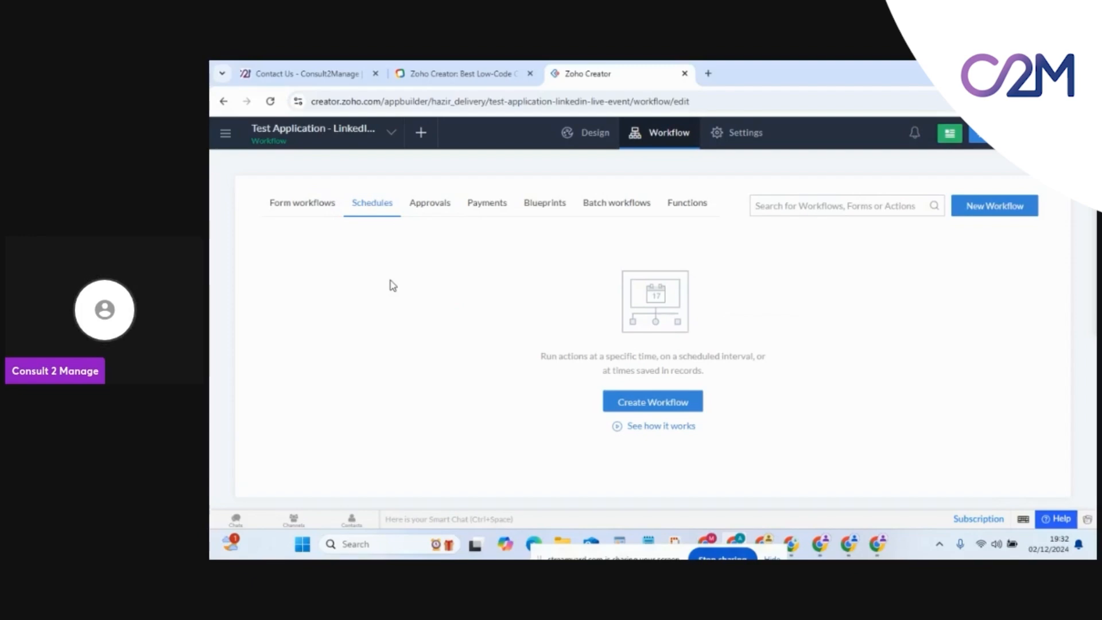
pyautogui.click(689, 209)
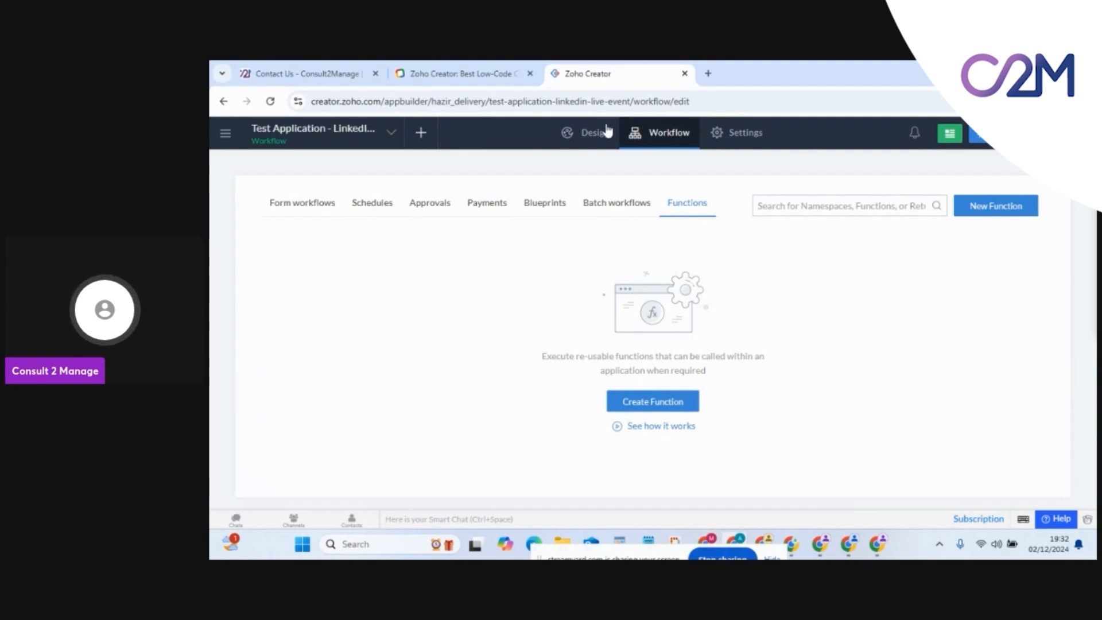
# From Design, start a new Page component to reach the Blank or template choice
pyautogui.click(589, 141)
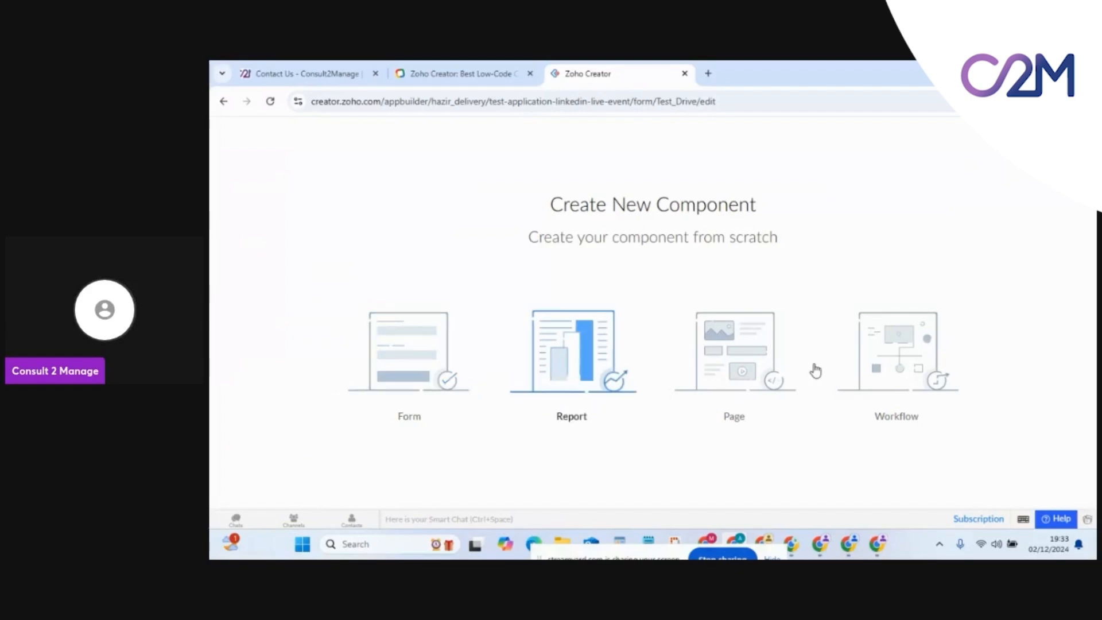
pyautogui.click(738, 357)
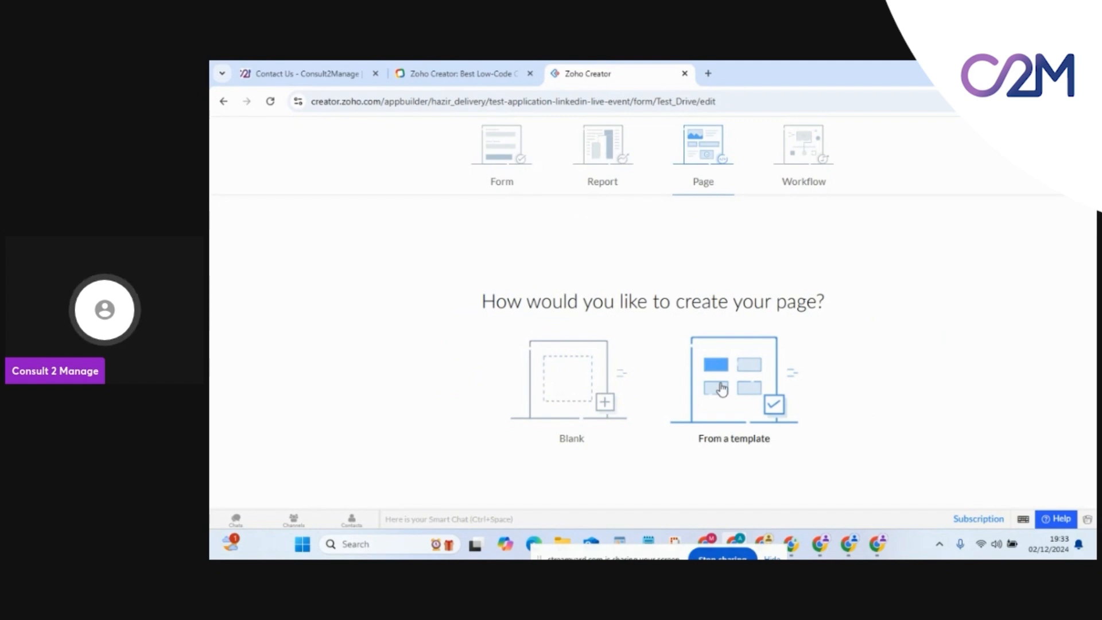
# Create a blank page named 'test page'
pyautogui.click(604, 380)
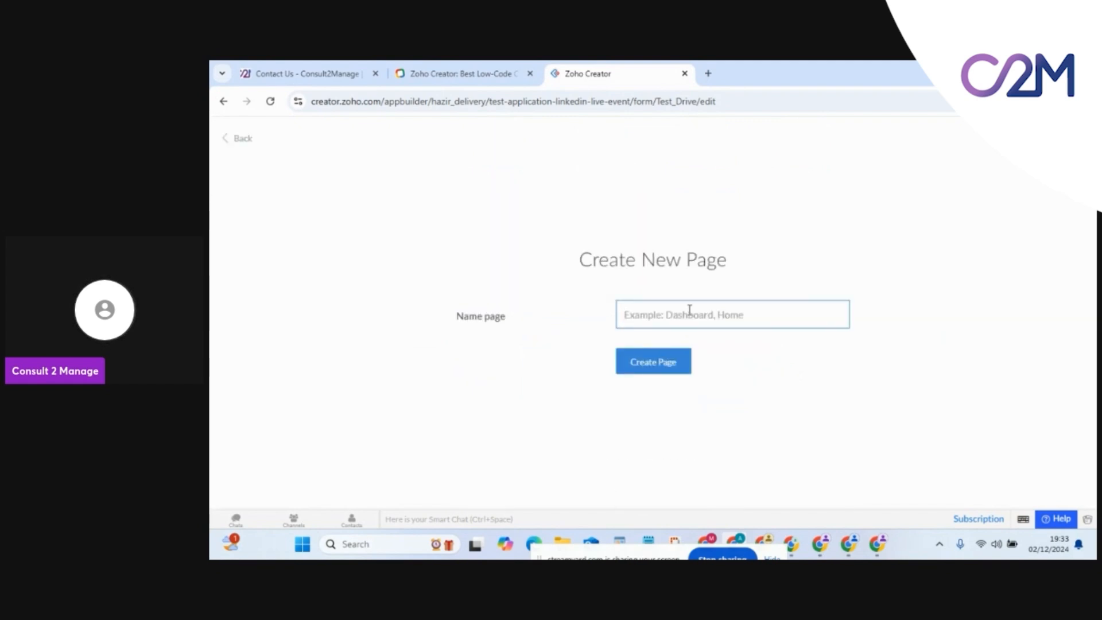
pyautogui.write('test page')
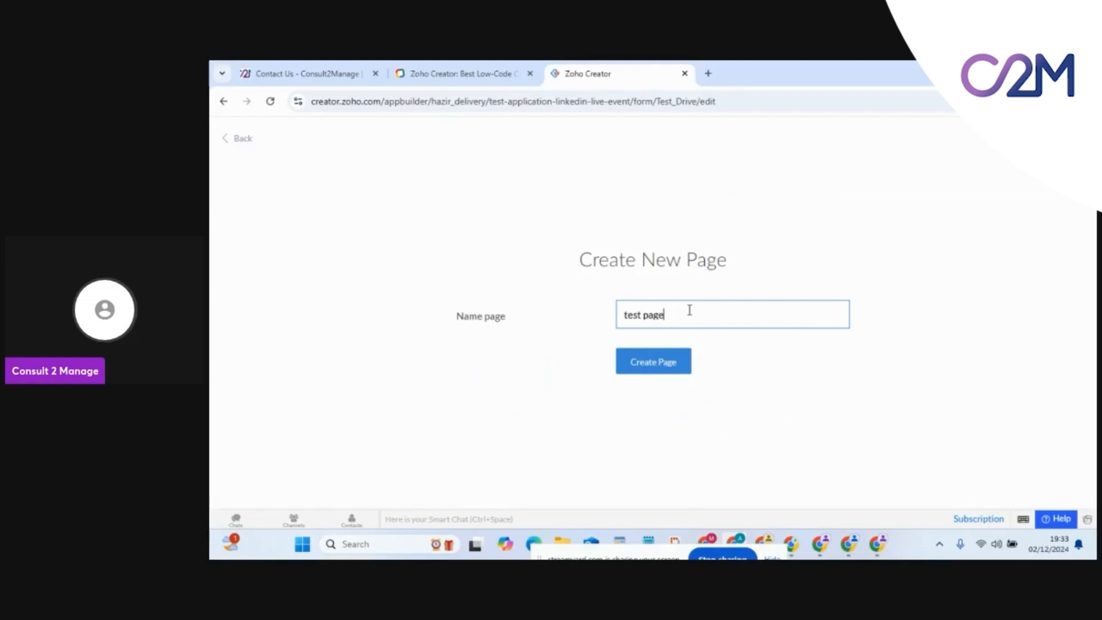
pyautogui.click(662, 372)
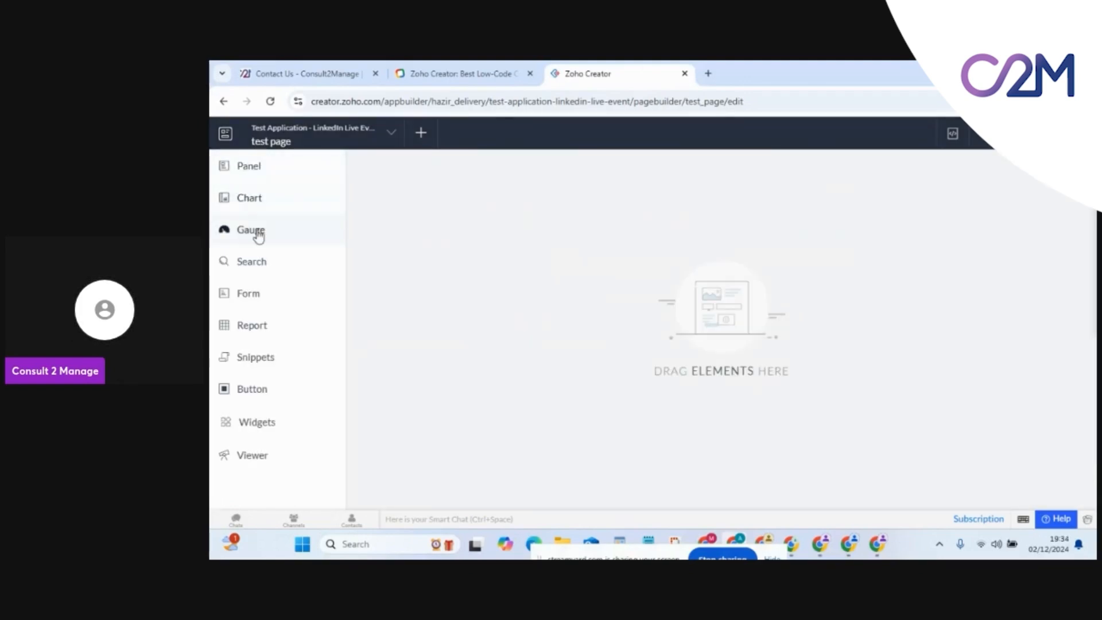
# Browse the Panel, Chart, Gauge, Search and Form page element options
pyautogui.click(254, 177)
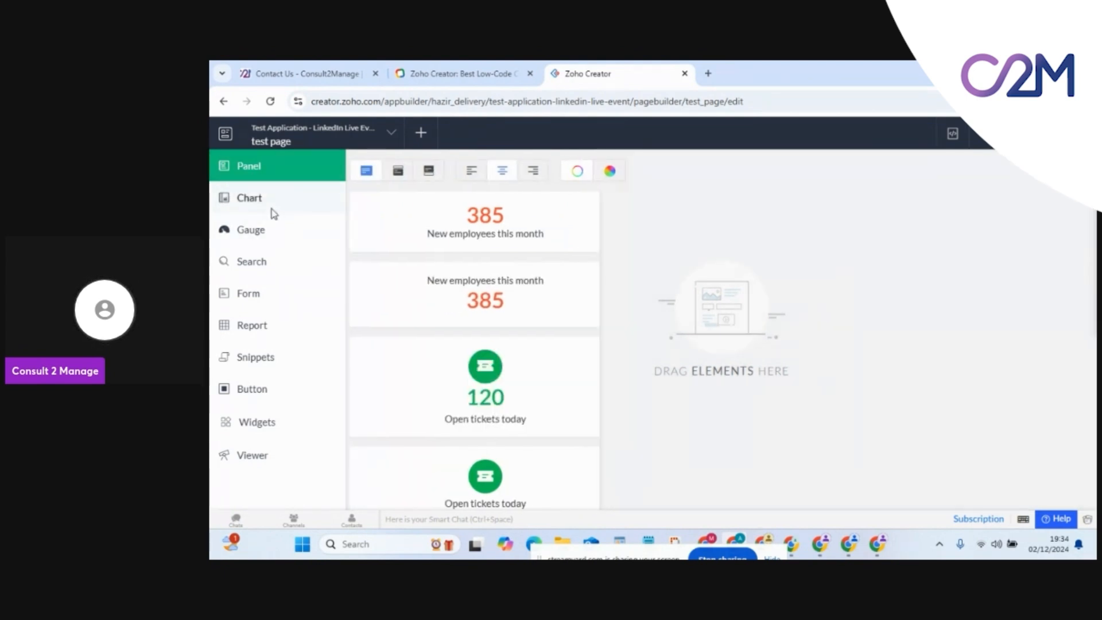
pyautogui.click(271, 208)
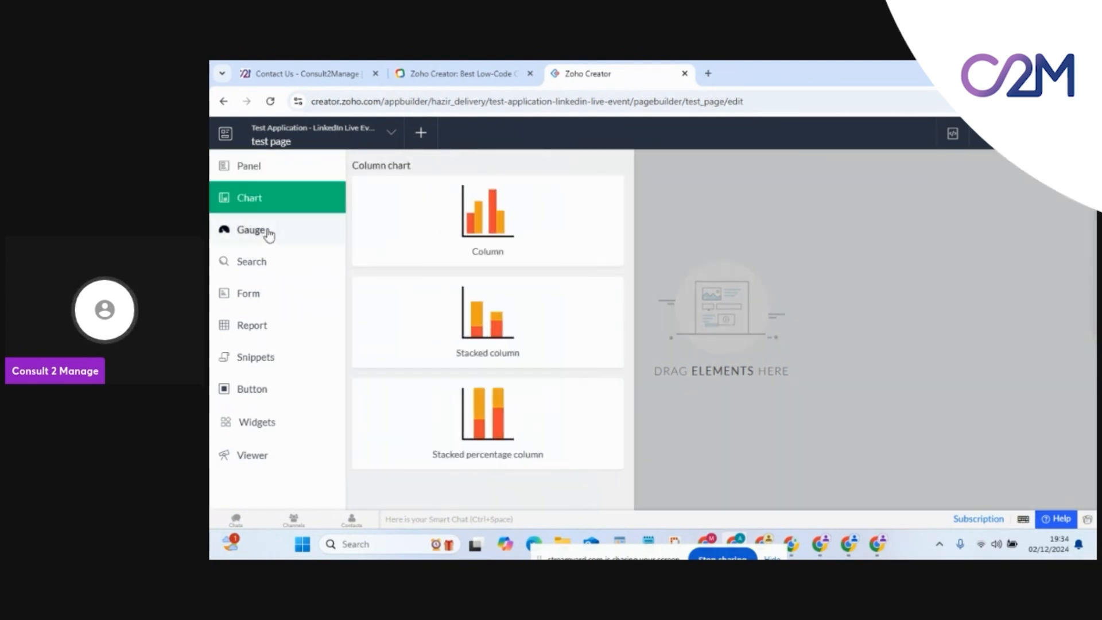
pyautogui.click(268, 233)
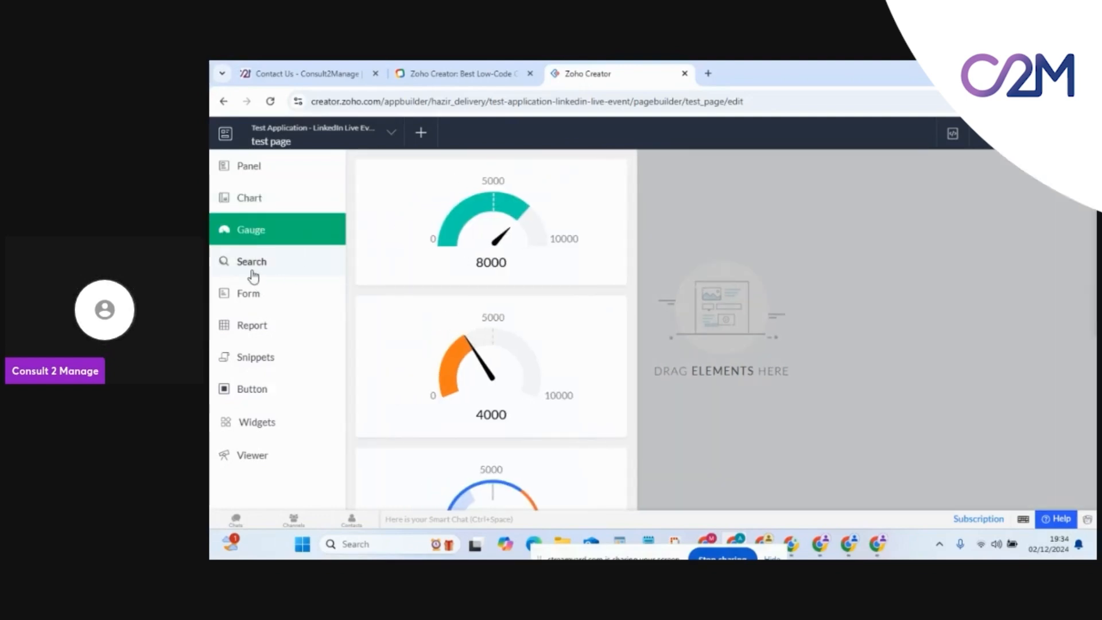
pyautogui.click(253, 271)
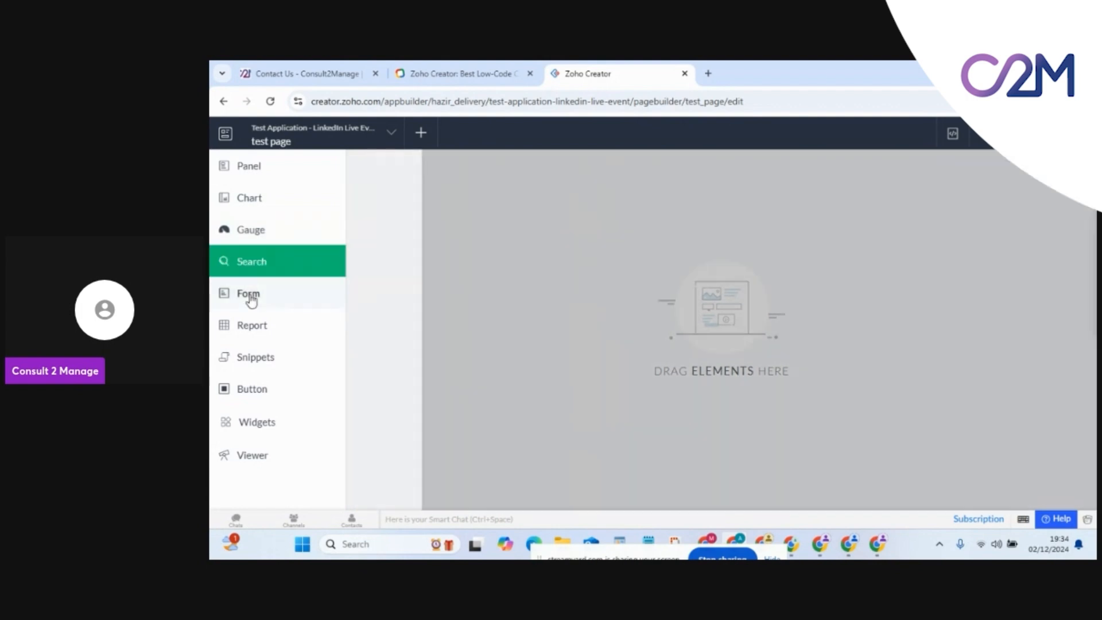
pyautogui.click(250, 296)
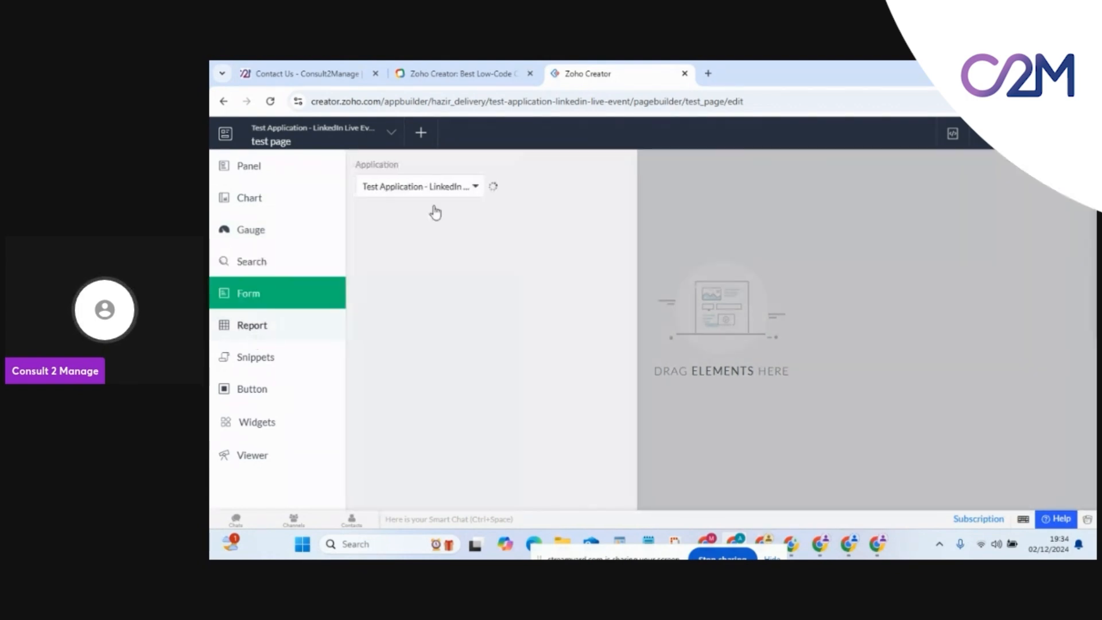
# Select the Test Drive form from the Test Application - LinkedIn Live Event app
pyautogui.click(439, 194)
pyautogui.click(428, 223)
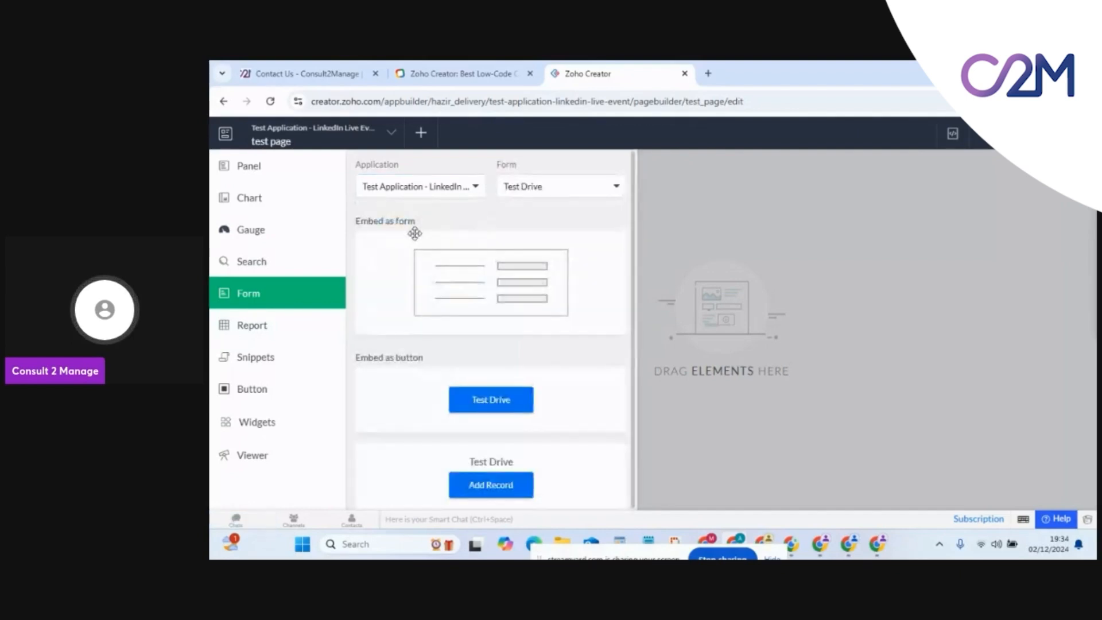
pyautogui.click(542, 192)
pyautogui.click(463, 227)
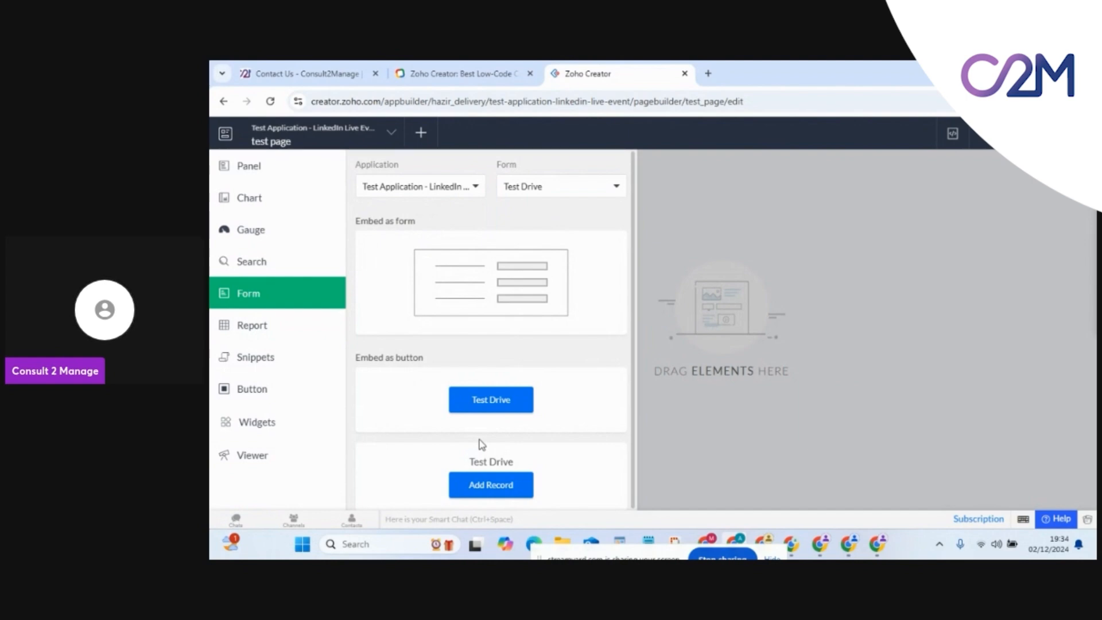
pyautogui.click(295, 327)
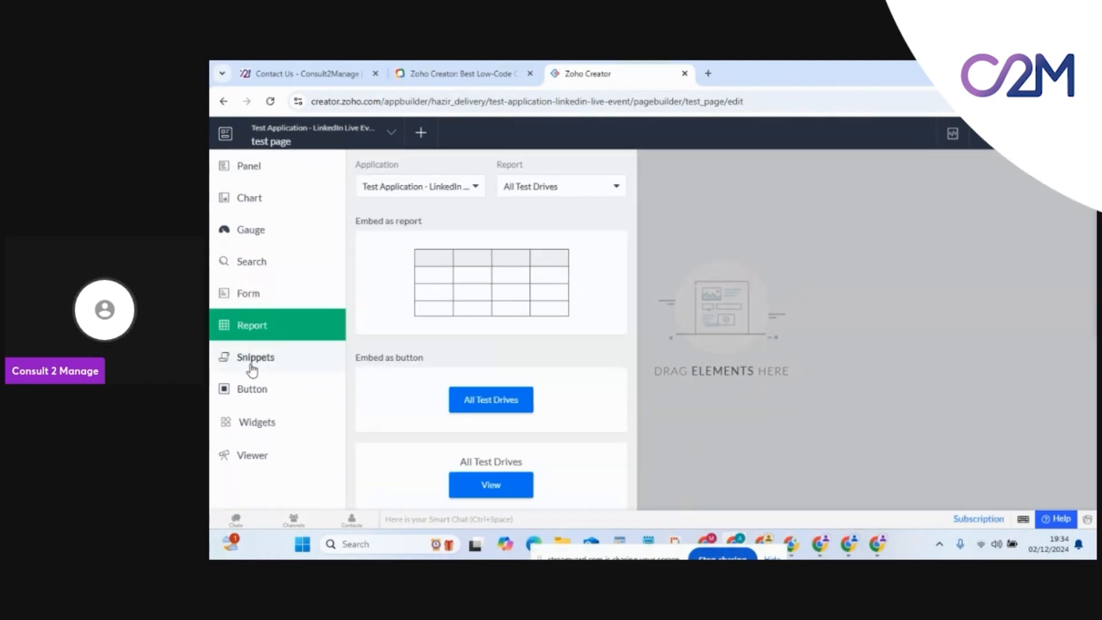
# Browse the Snippets, Button, Widgets and Viewer elements, then return to the form embedding options
pyautogui.click(252, 368)
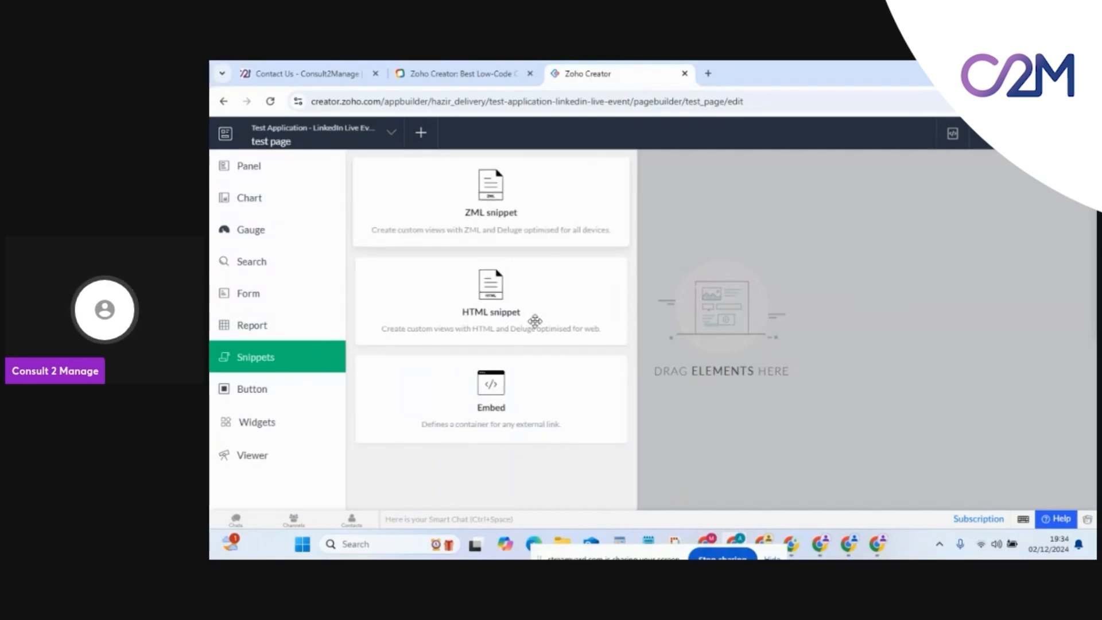
pyautogui.click(262, 390)
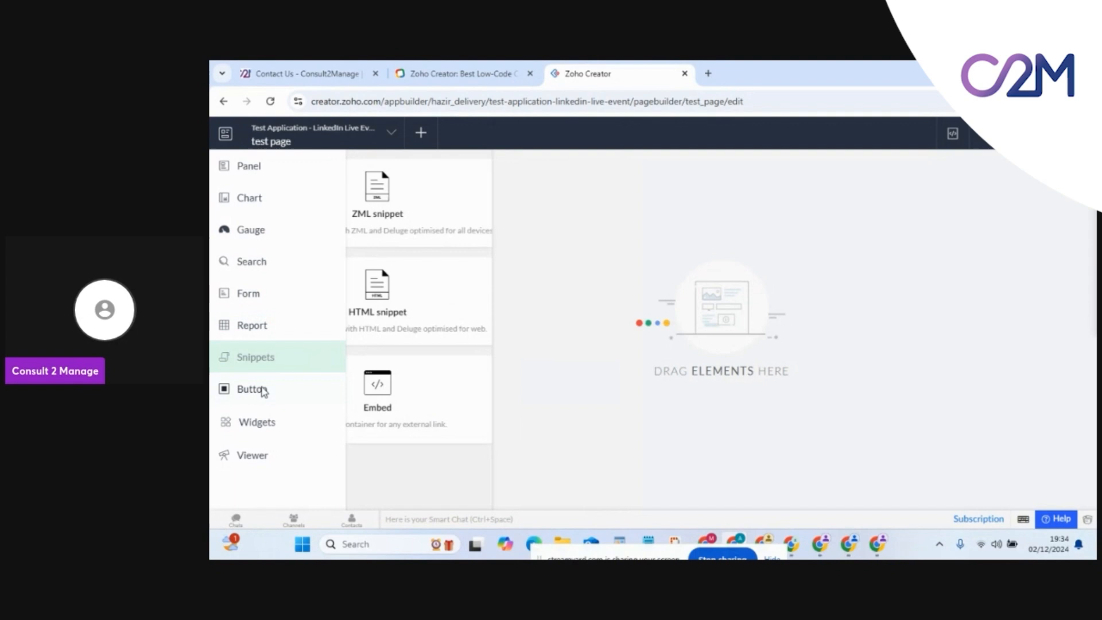
pyautogui.click(295, 399)
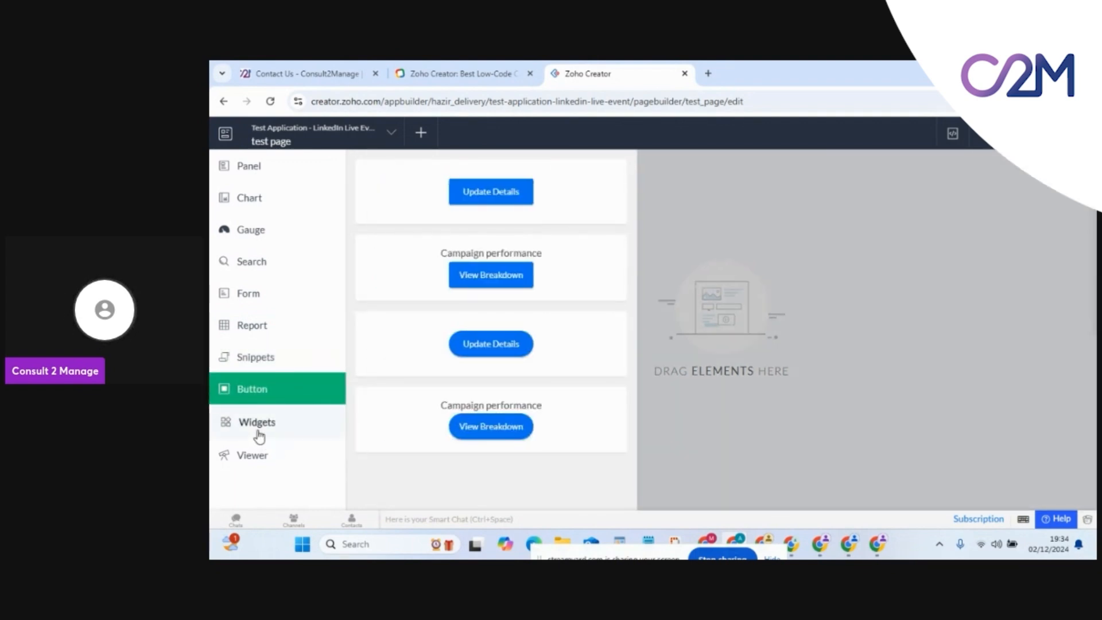
pyautogui.click(257, 430)
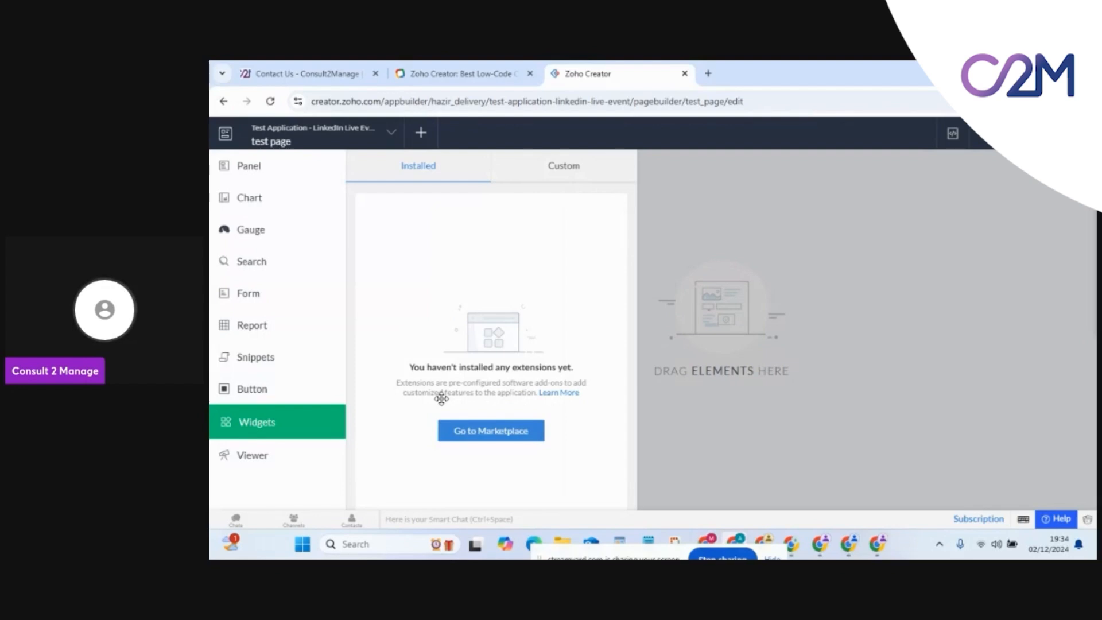
pyautogui.click(262, 458)
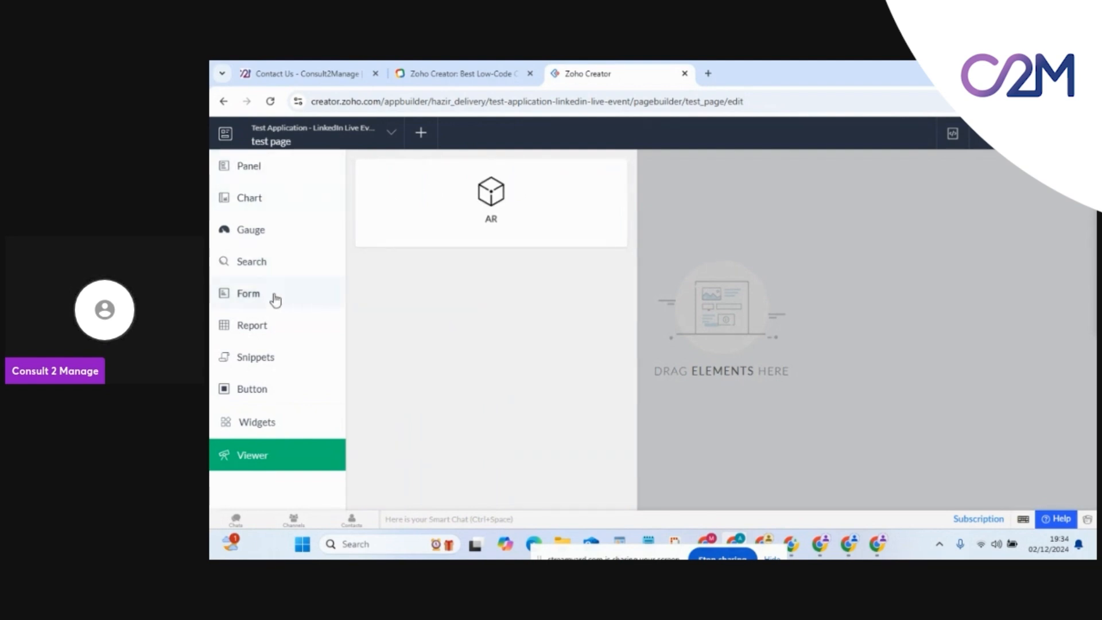
pyautogui.click(251, 327)
pyautogui.click(252, 294)
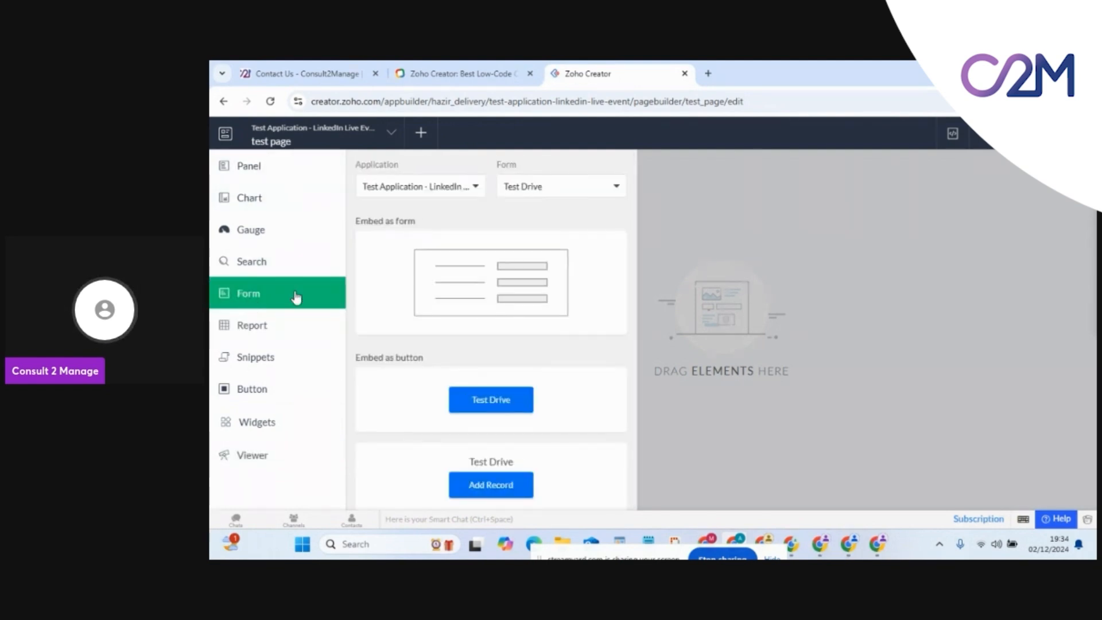
# Place the All Test Drives report on the page and confirm it as the embedded report
pyautogui.click(281, 327)
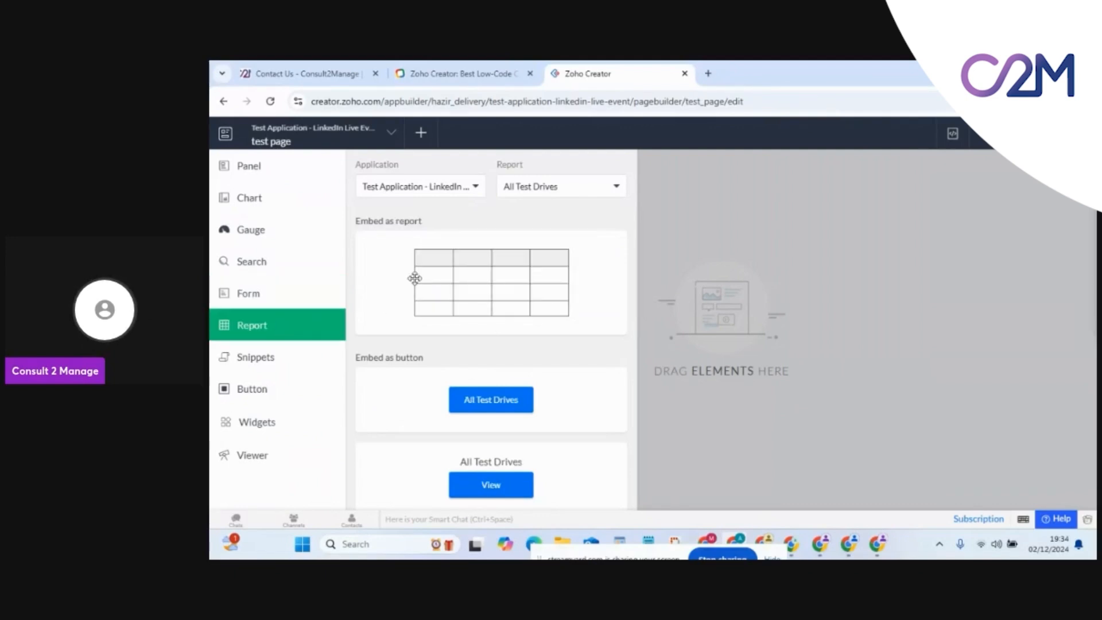
pyautogui.moveTo(479, 278); pyautogui.dragTo(706, 295)
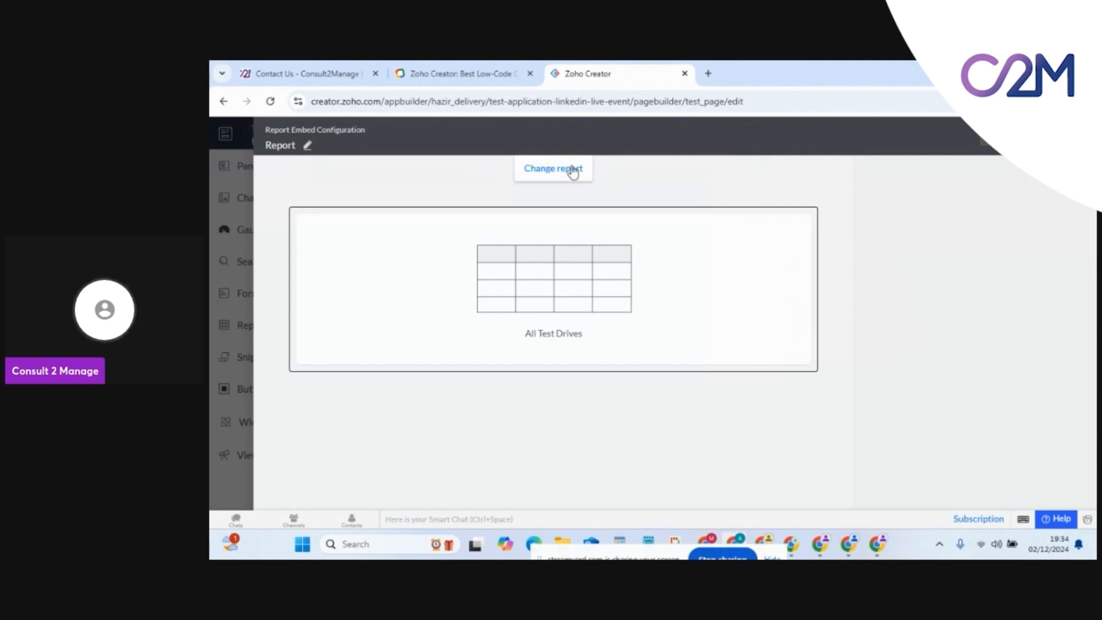
pyautogui.click(561, 168)
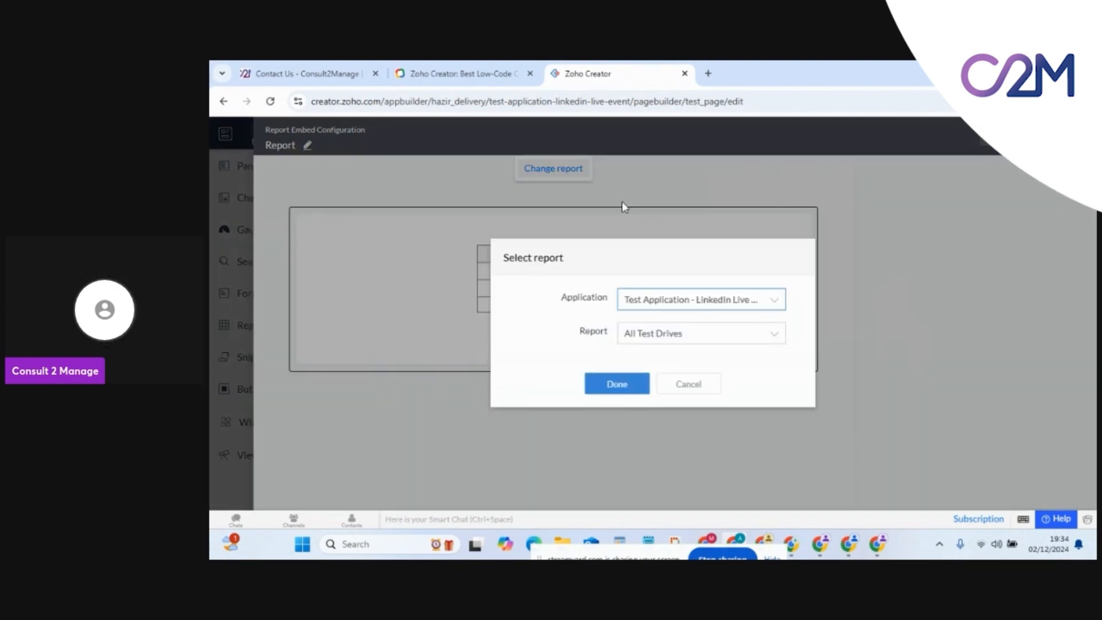
pyautogui.click(686, 384)
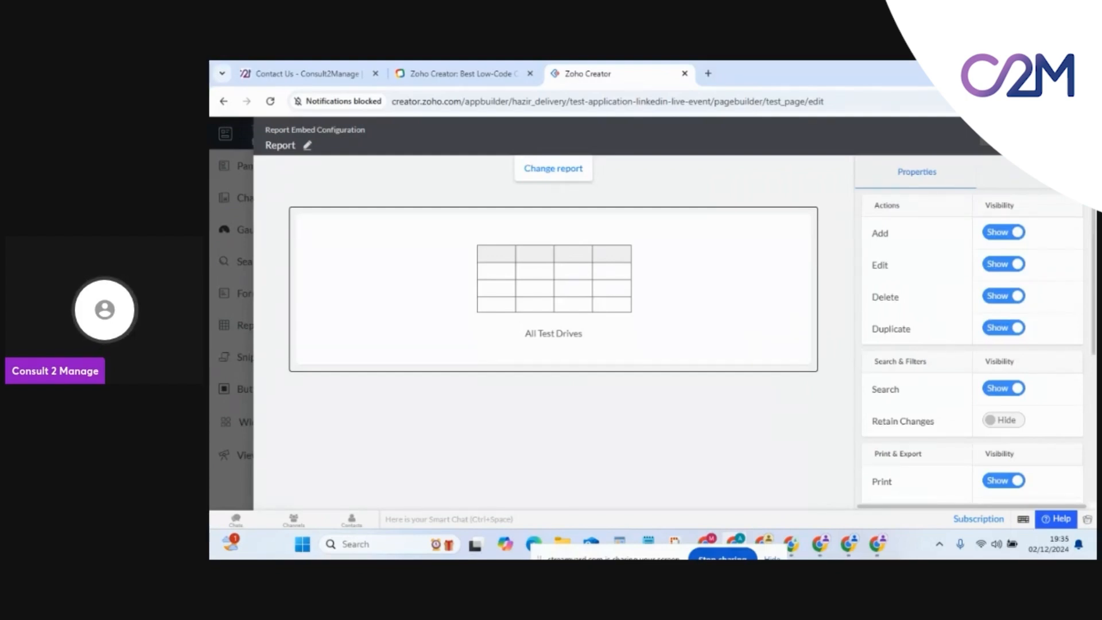
# Review the embedded report's filter settings, then close the configuration and exit to Design view
pyautogui.click(1036, 171)
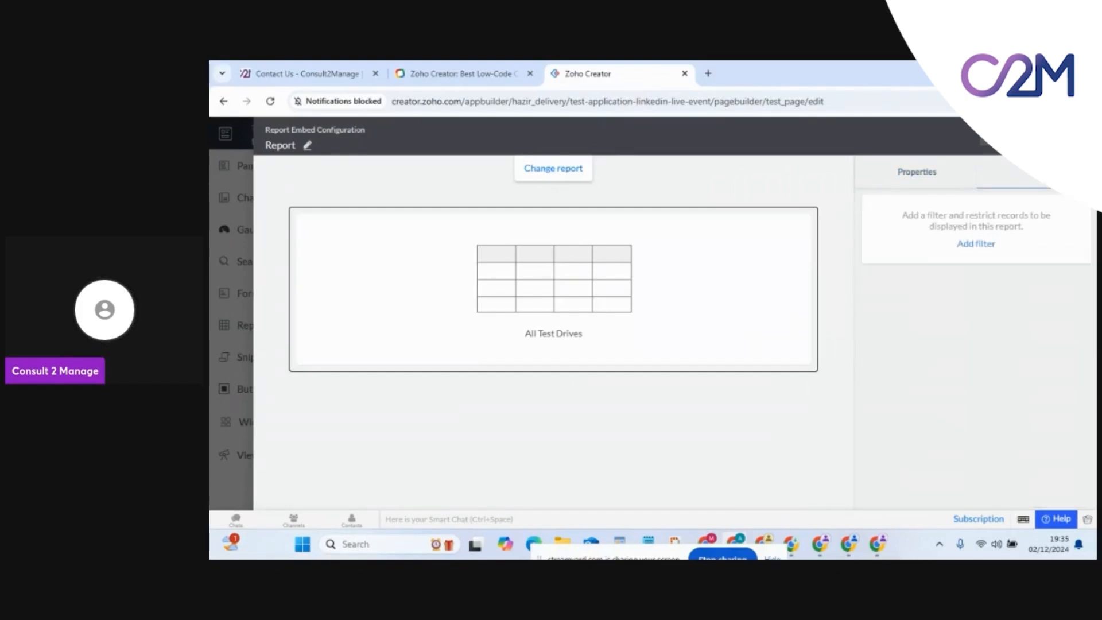
pyautogui.click(1060, 136)
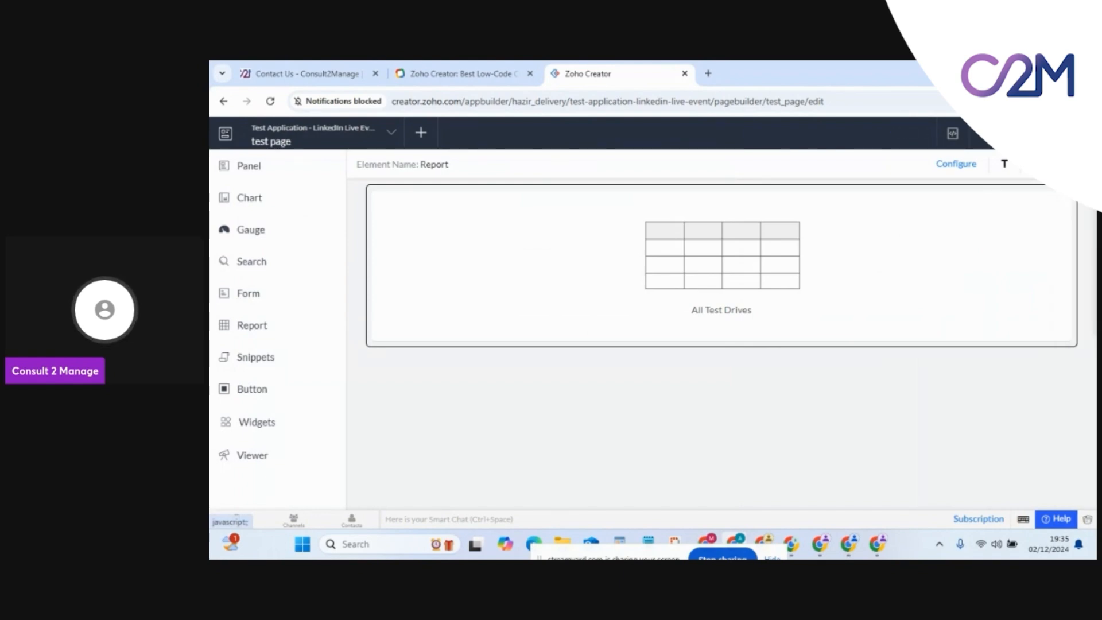
pyautogui.click(1061, 134)
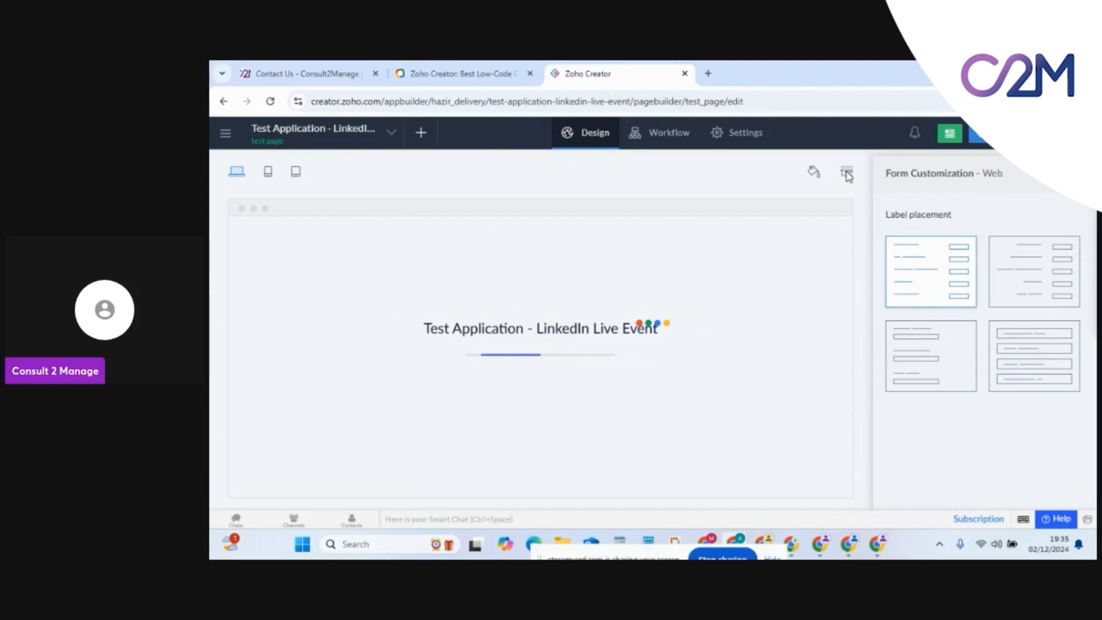
# Drag test page above Test Drives in the Rearrange - Web menu panel
pyautogui.click(847, 174)
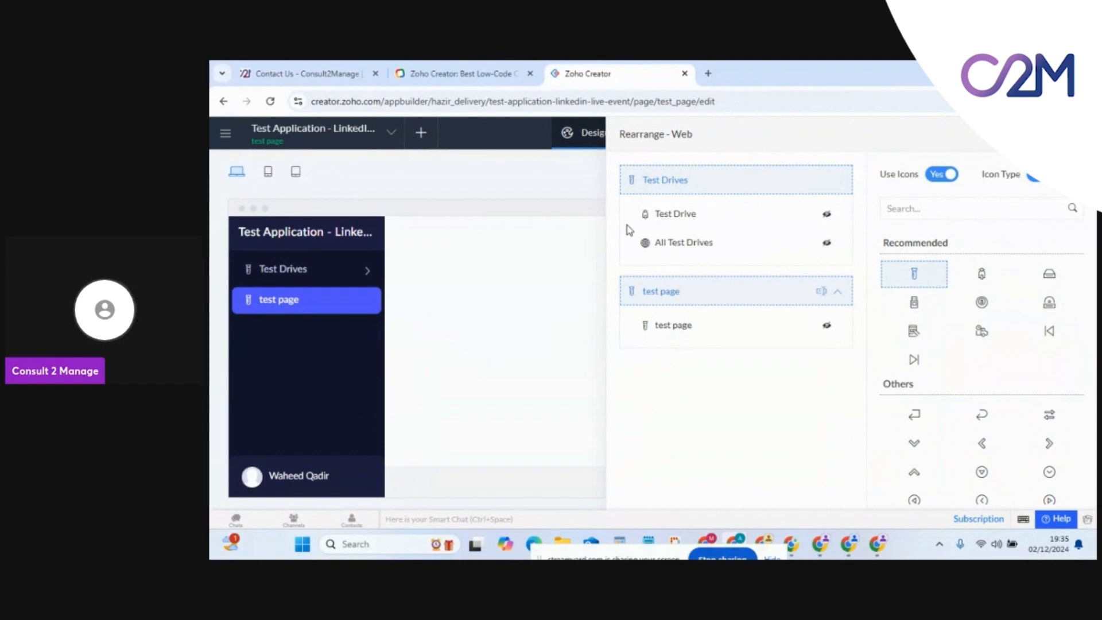
pyautogui.moveTo(626, 225); pyautogui.dragTo(631, 166)
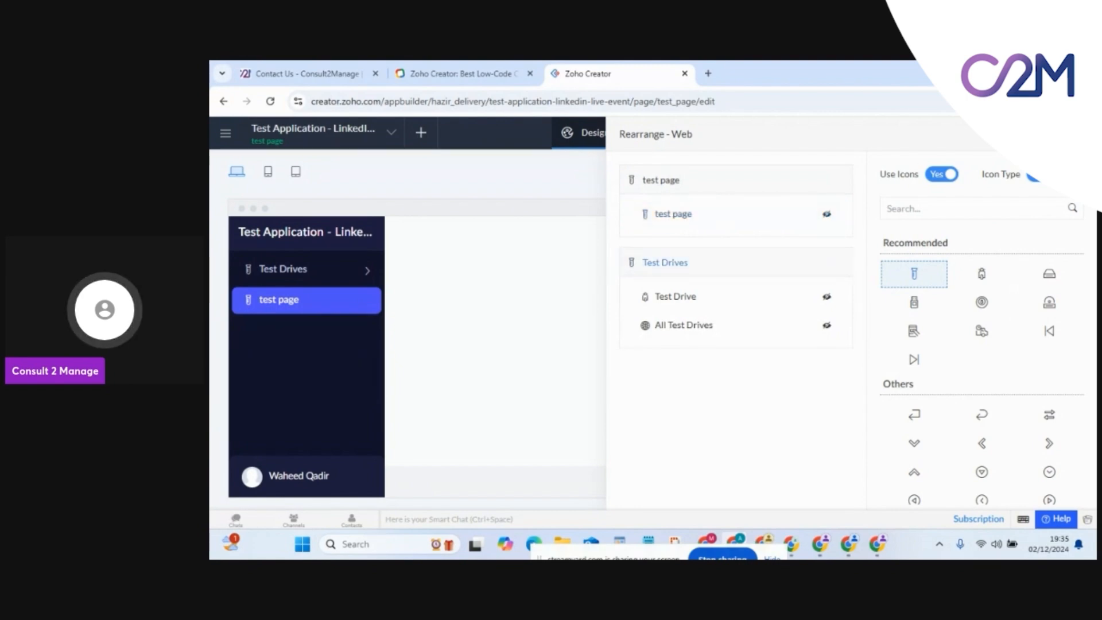
pyautogui.click(1080, 134)
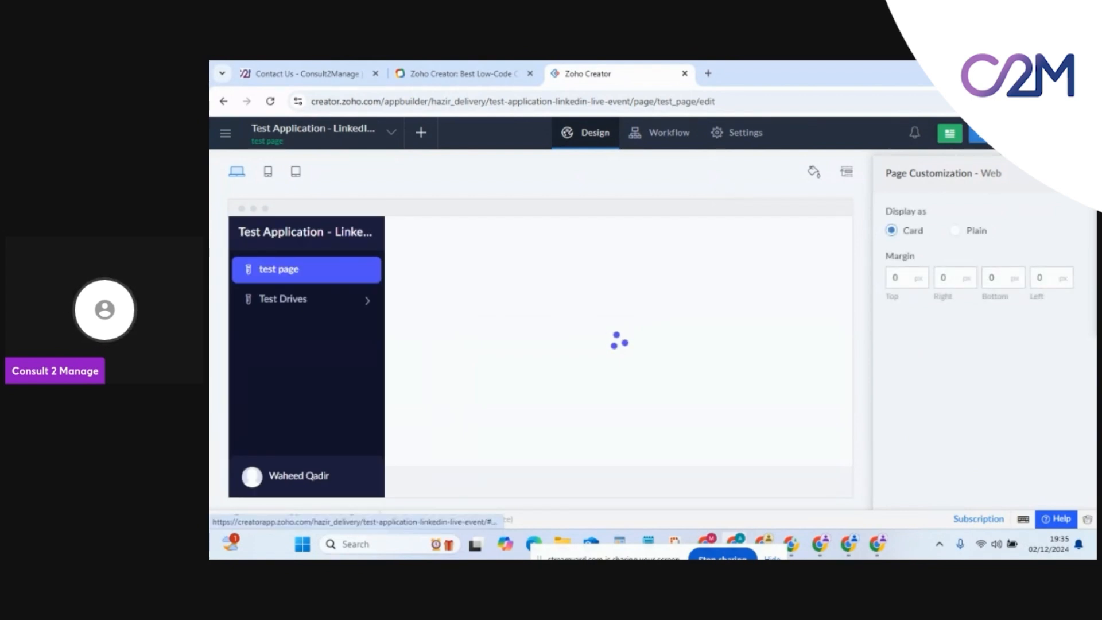
# From Settings, launch the live app in a new browser tab
pyautogui.click(743, 132)
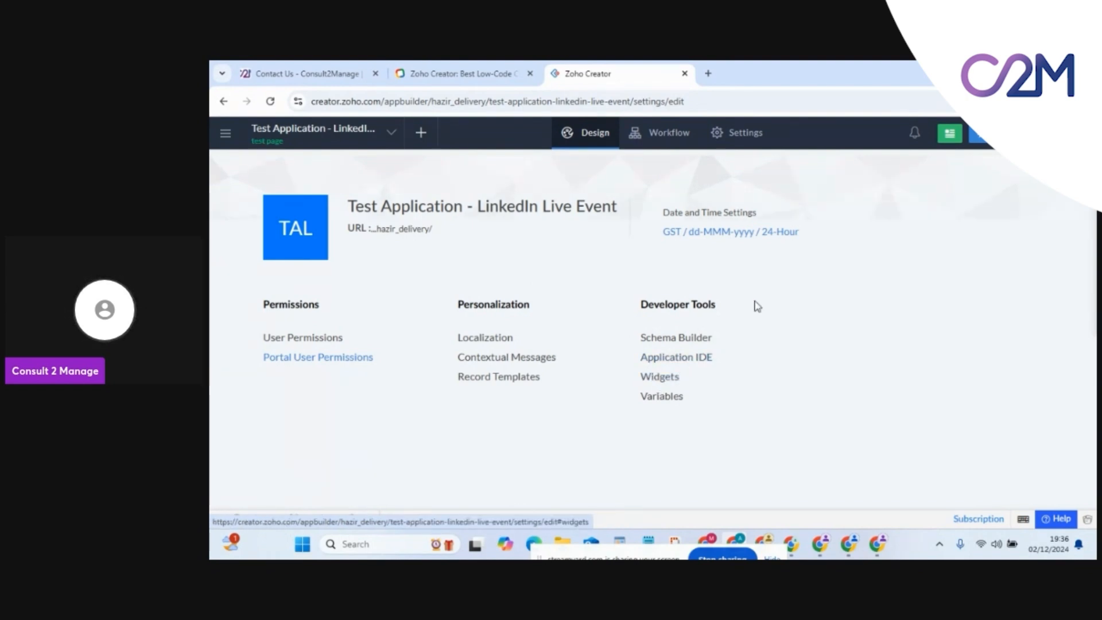
pyautogui.click(978, 135)
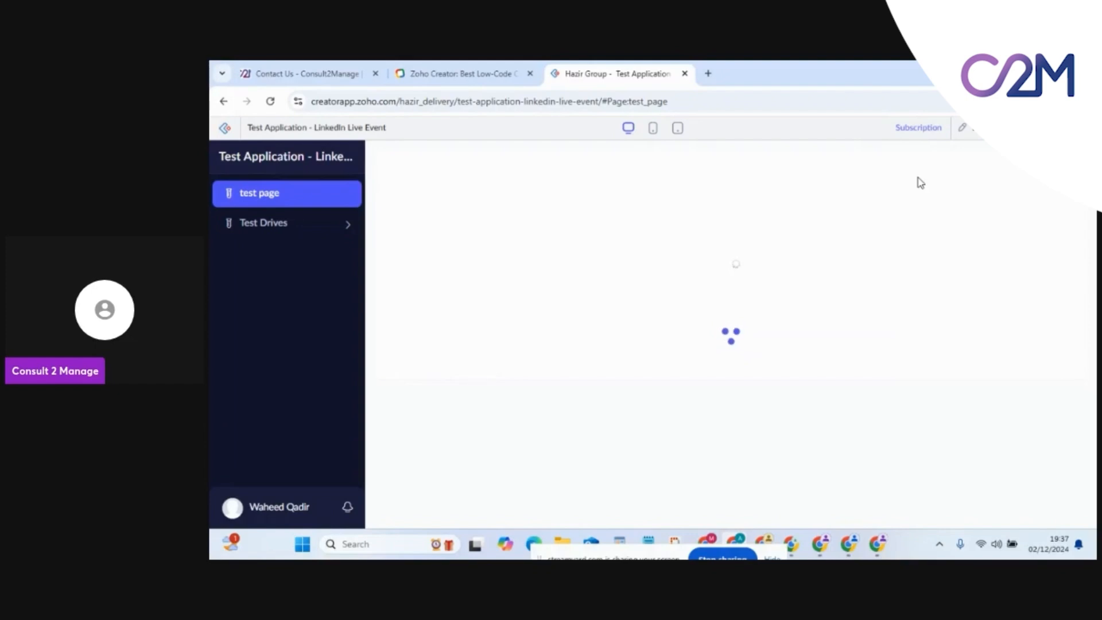
# Submit a Test Drive record with Event Date 4 December 2024 and the Single Line field filled
pyautogui.click(312, 233)
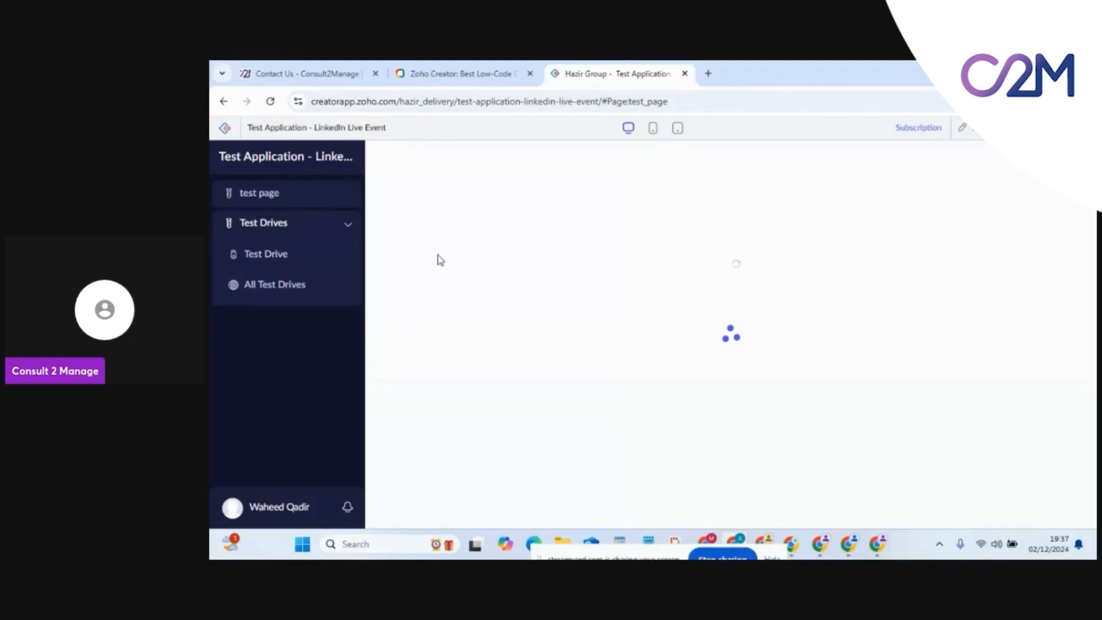
pyautogui.click(269, 253)
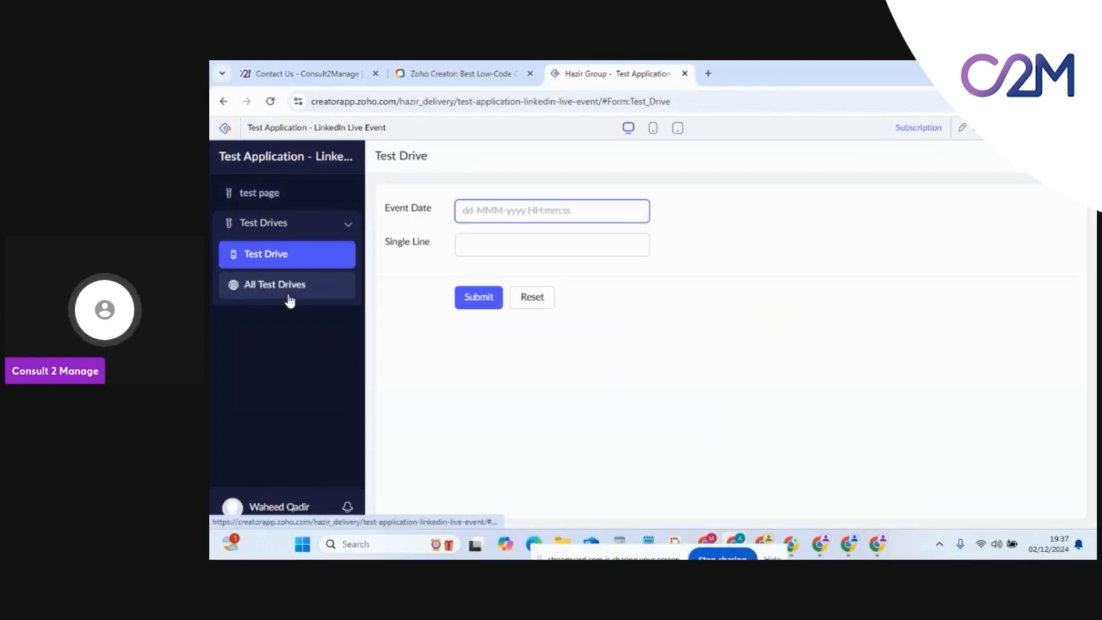
pyautogui.click(503, 219)
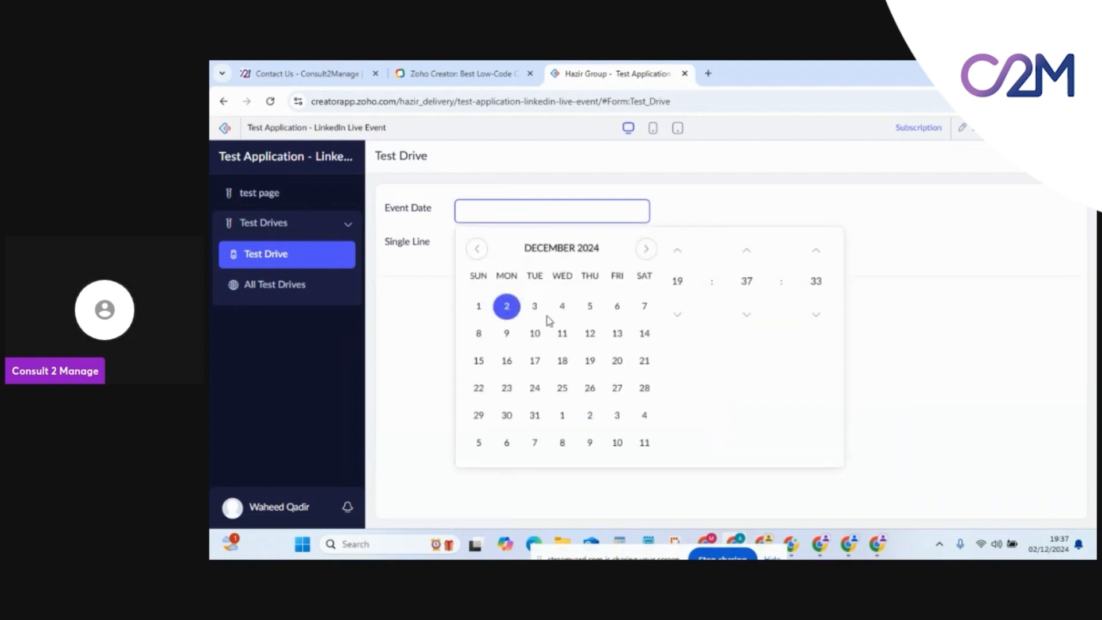
pyautogui.click(562, 307)
pyautogui.click(698, 212)
pyautogui.click(544, 250)
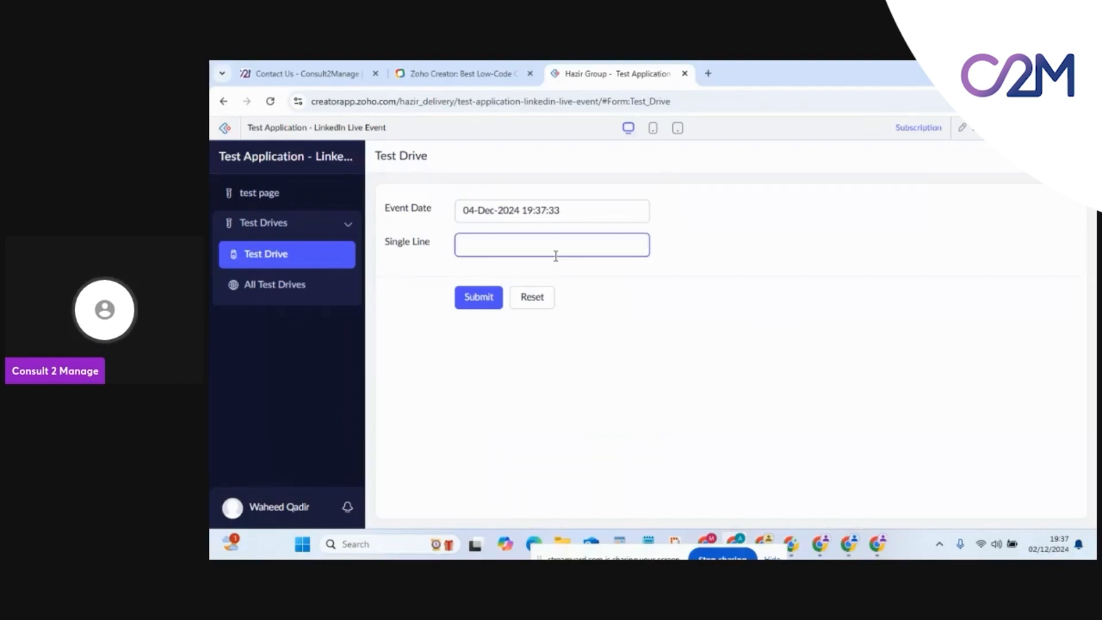
pyautogui.click(471, 298)
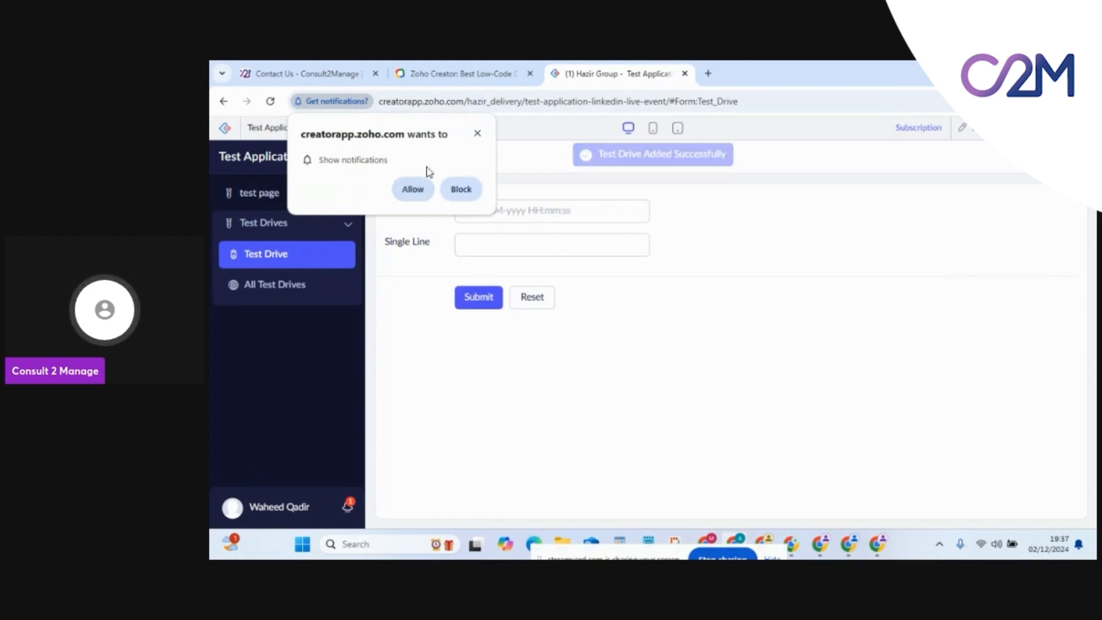
# Allow app notifications and check the 'Record Added or Updated' notification
pyautogui.click(411, 188)
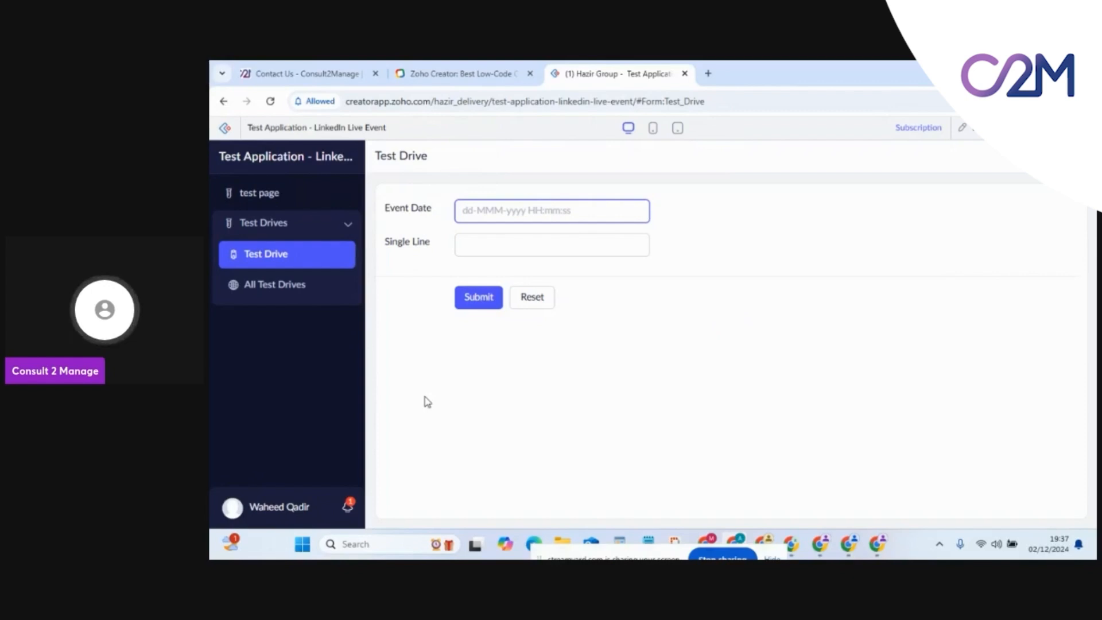
pyautogui.click(348, 505)
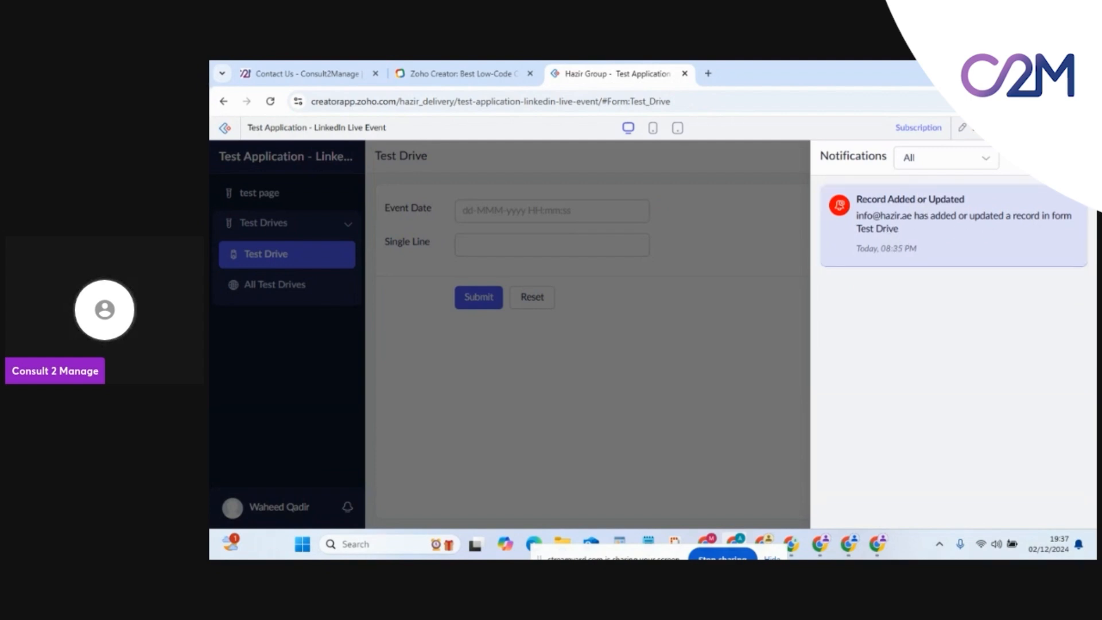
pyautogui.click(1077, 157)
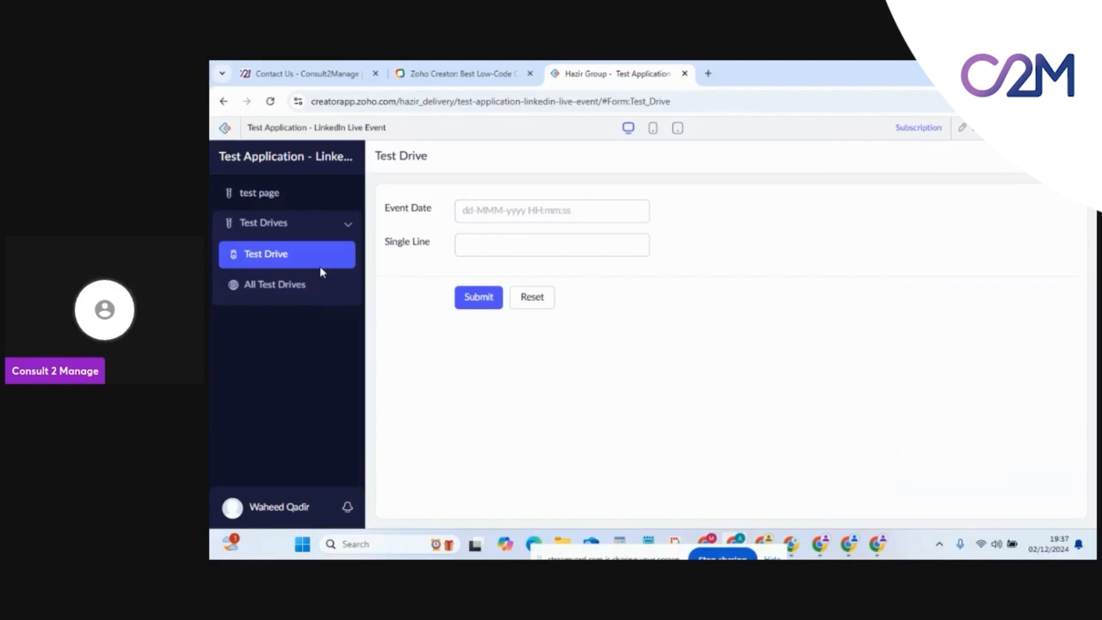
# View the 04-Dec-2024 record in All Test Drives, then in test page's embedded report
pyautogui.click(303, 282)
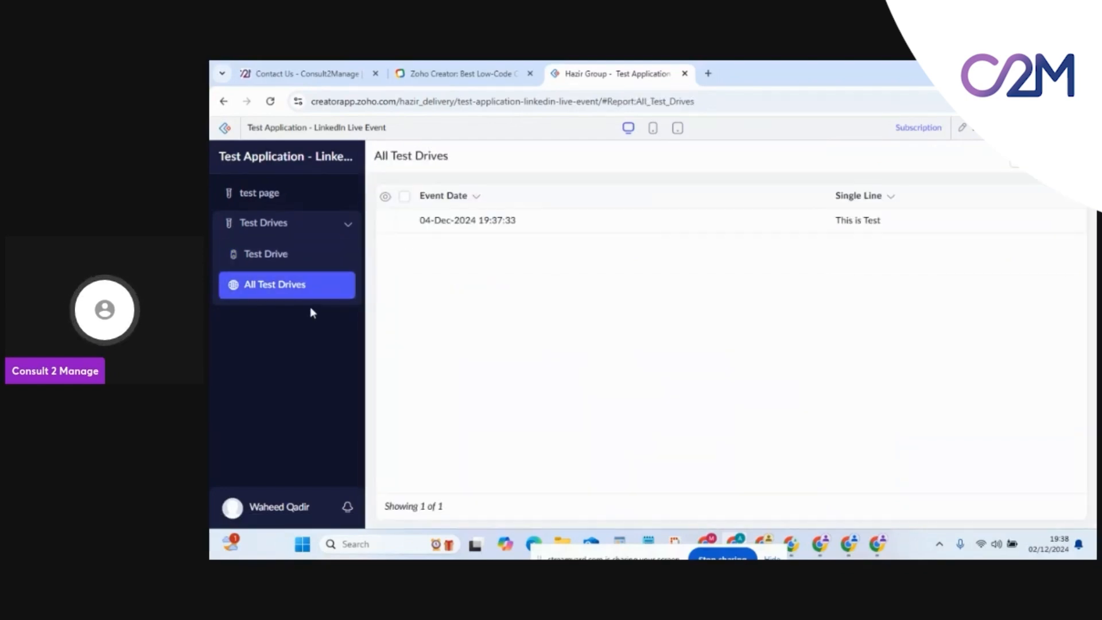
pyautogui.click(248, 202)
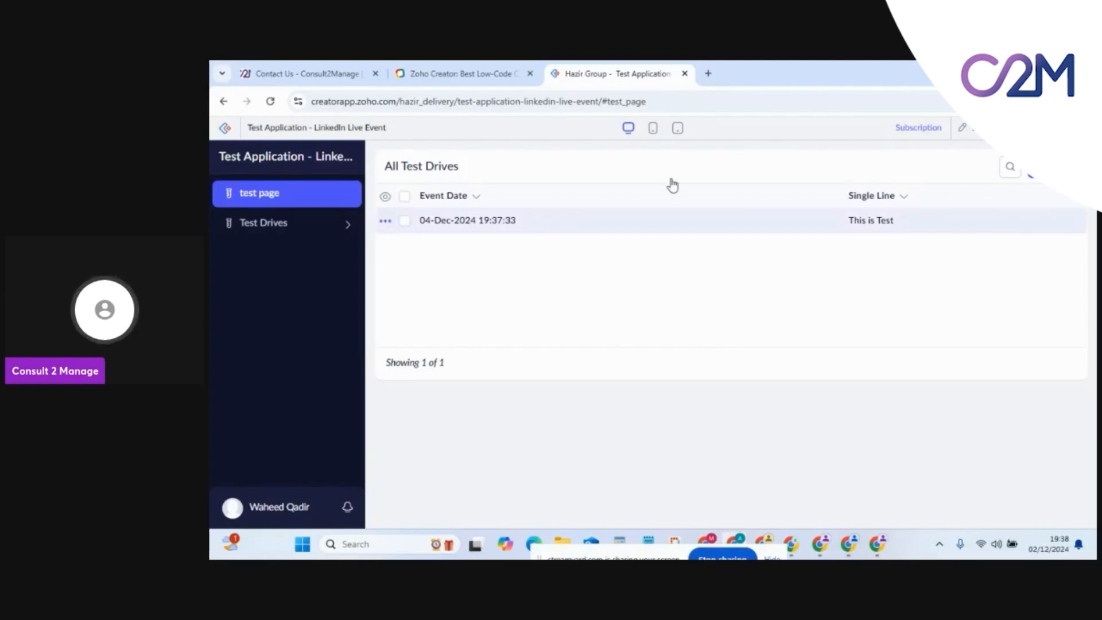
pyautogui.click(652, 128)
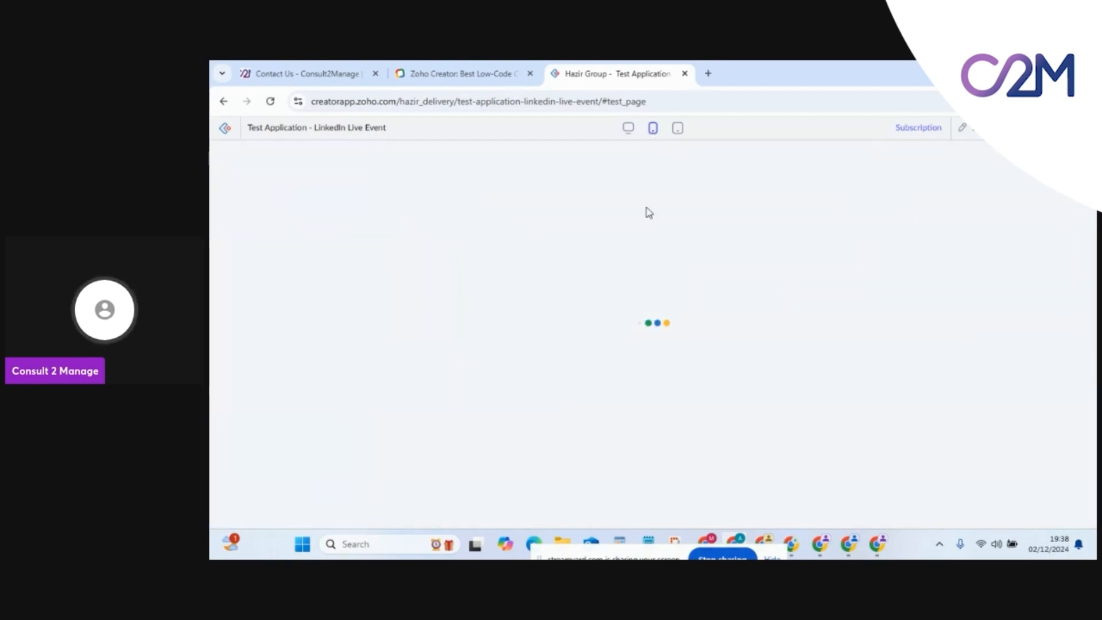
pyautogui.click(678, 130)
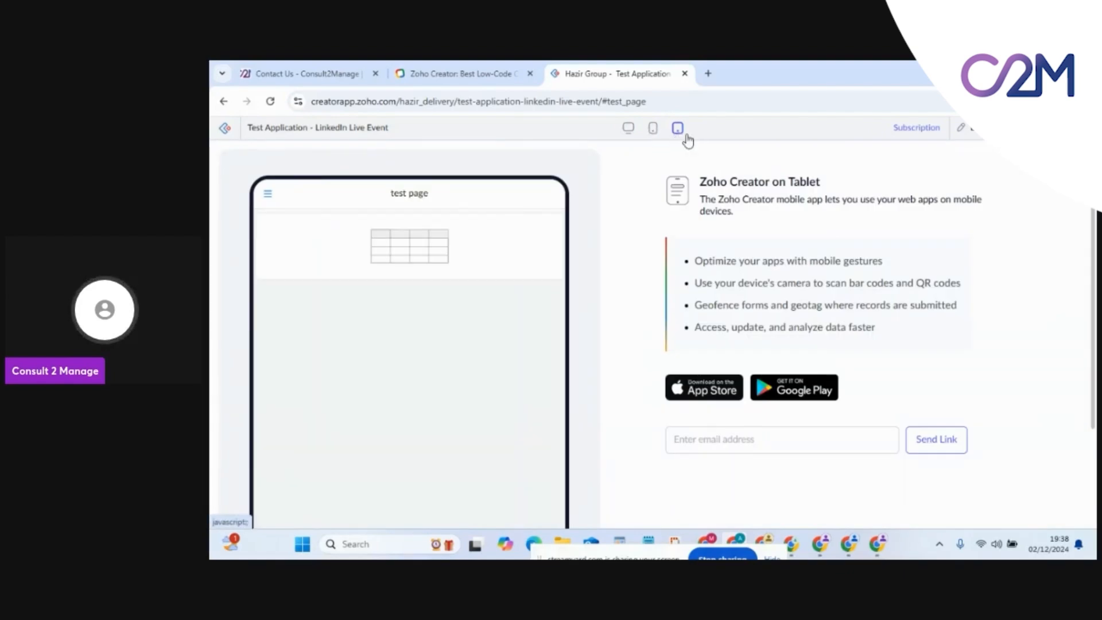
pyautogui.click(658, 130)
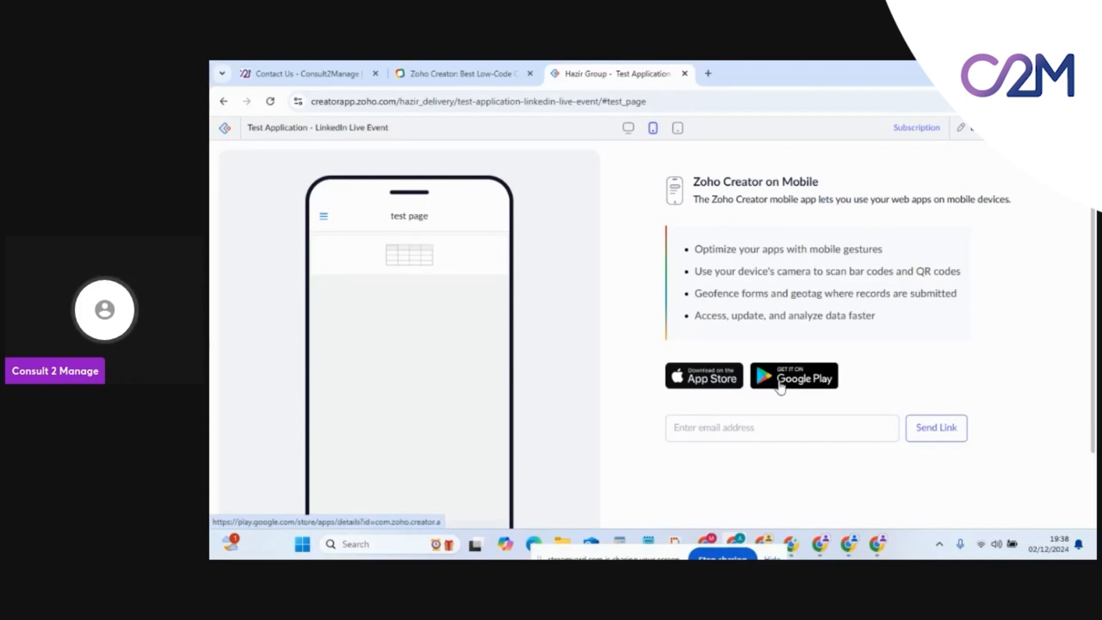
pyautogui.click(750, 428)
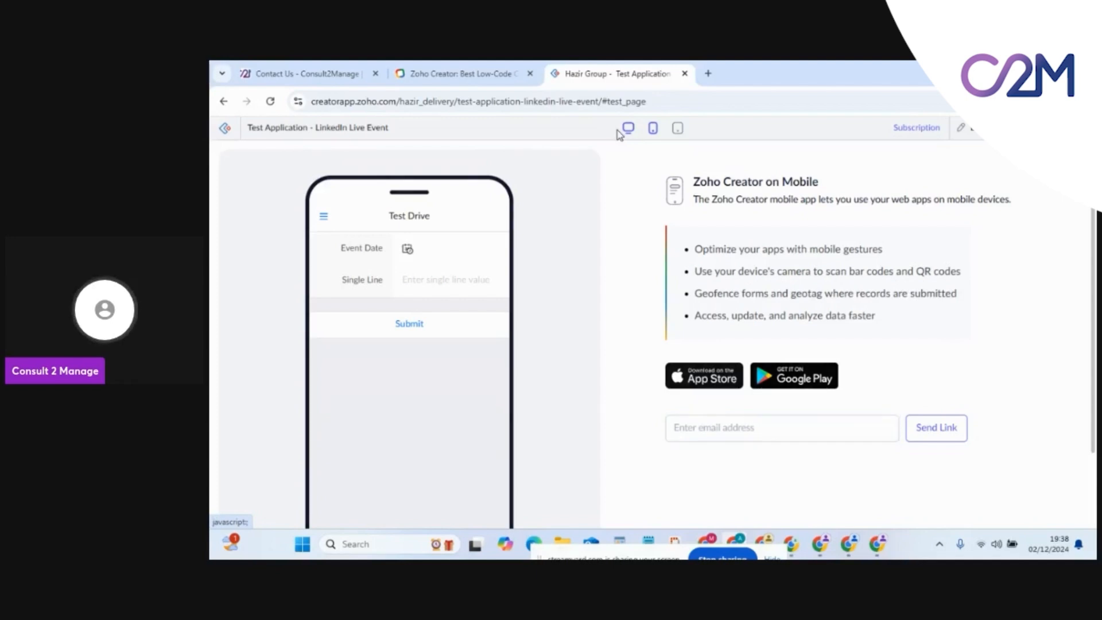
pyautogui.click(619, 132)
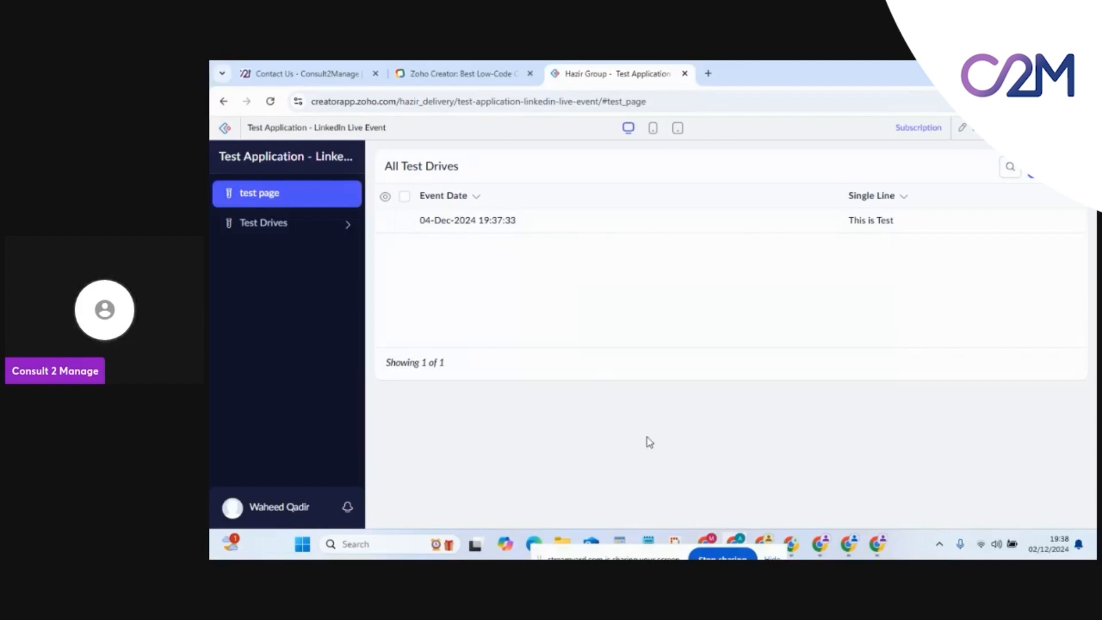
# Bring forward the StreamYard window holding the Zobot presentation in Google Slides
pyautogui.moveTo(710, 541)
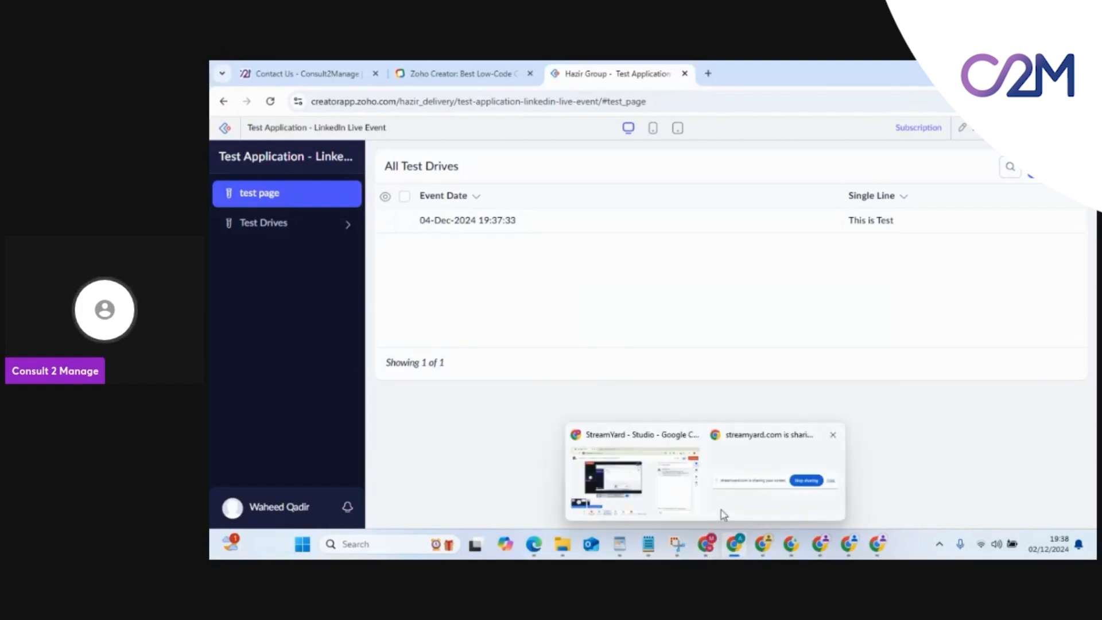
pyautogui.click(667, 490)
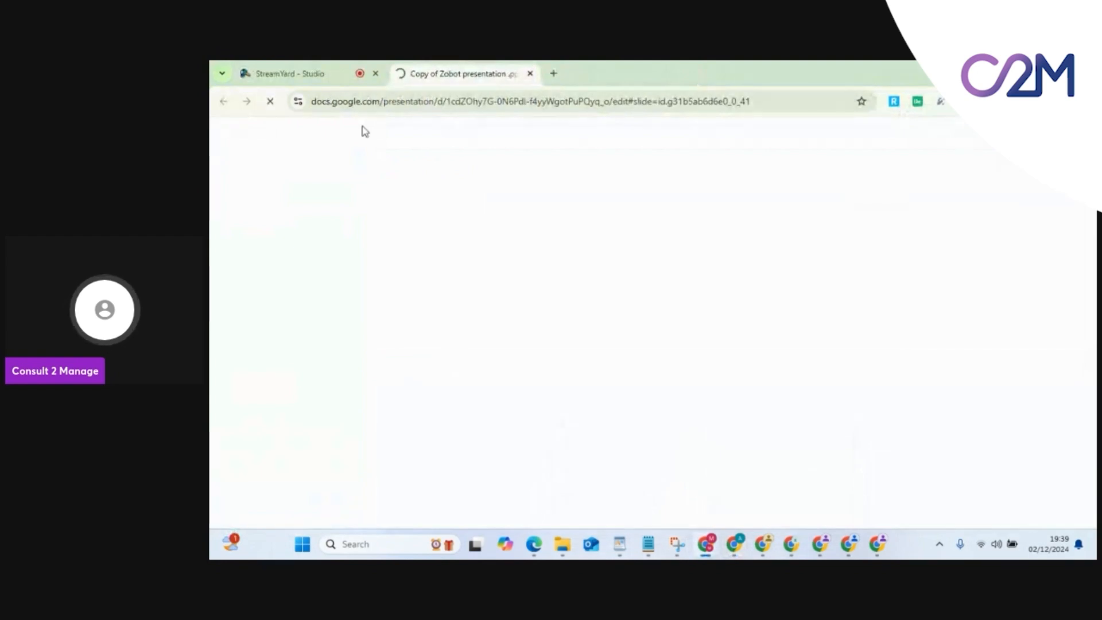
pyautogui.moveTo(727, 553)
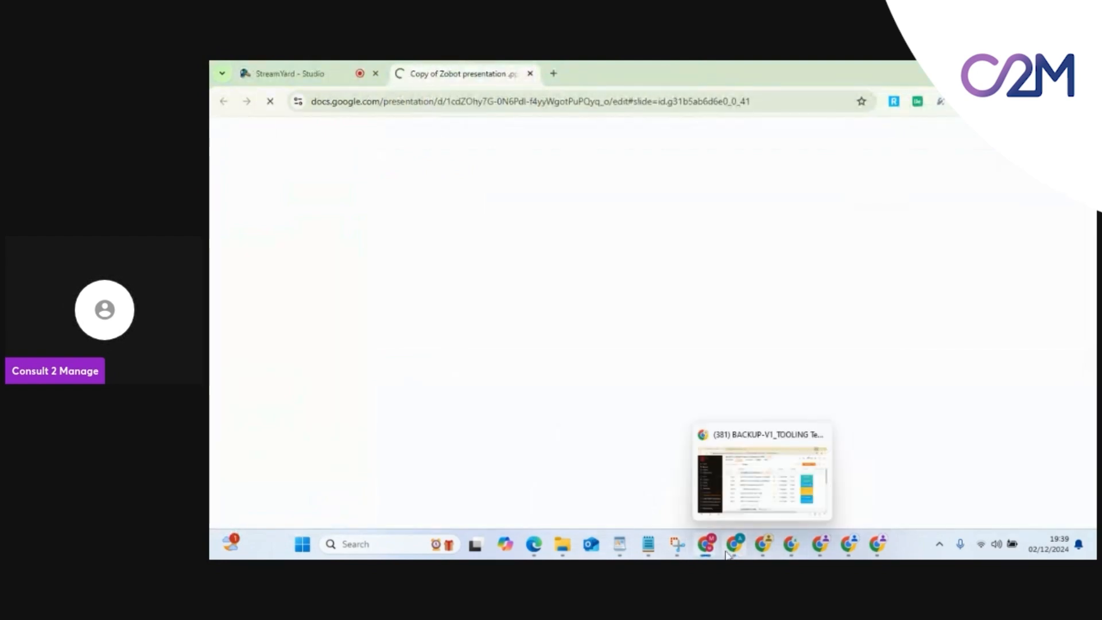